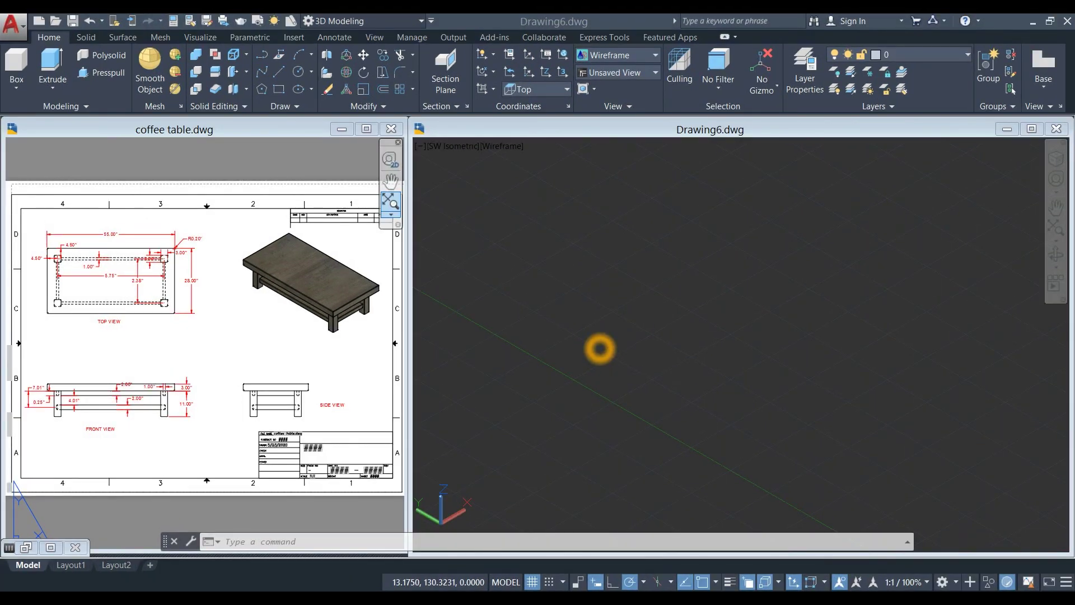
Step: Switch the empty Drawing6 model to the Top view
{"action": "left_click", "coordinate": [616, 291]}
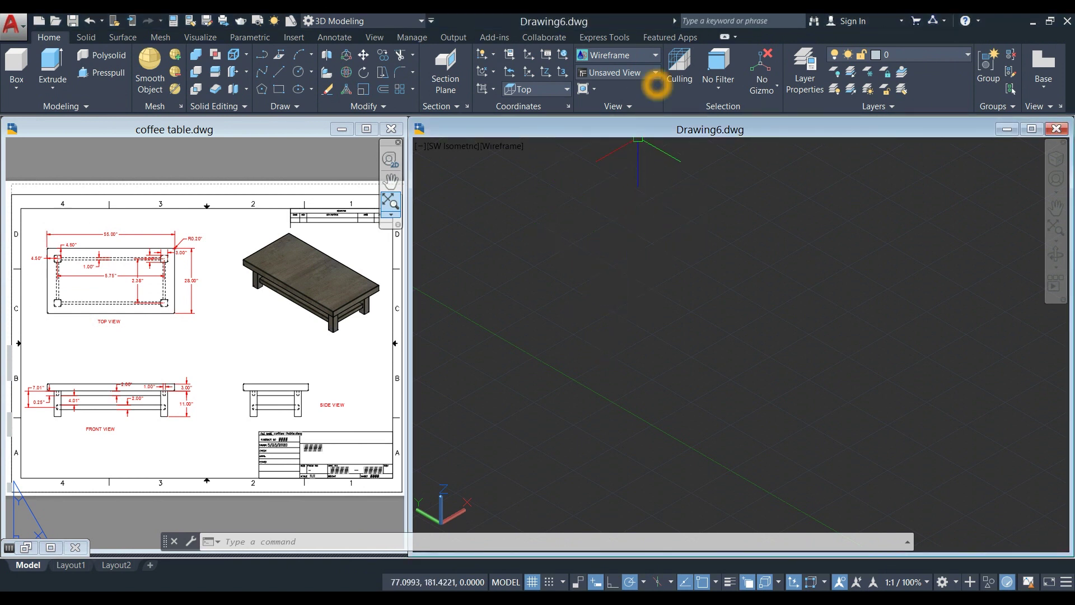
{"action": "left_click", "coordinate": [656, 75]}
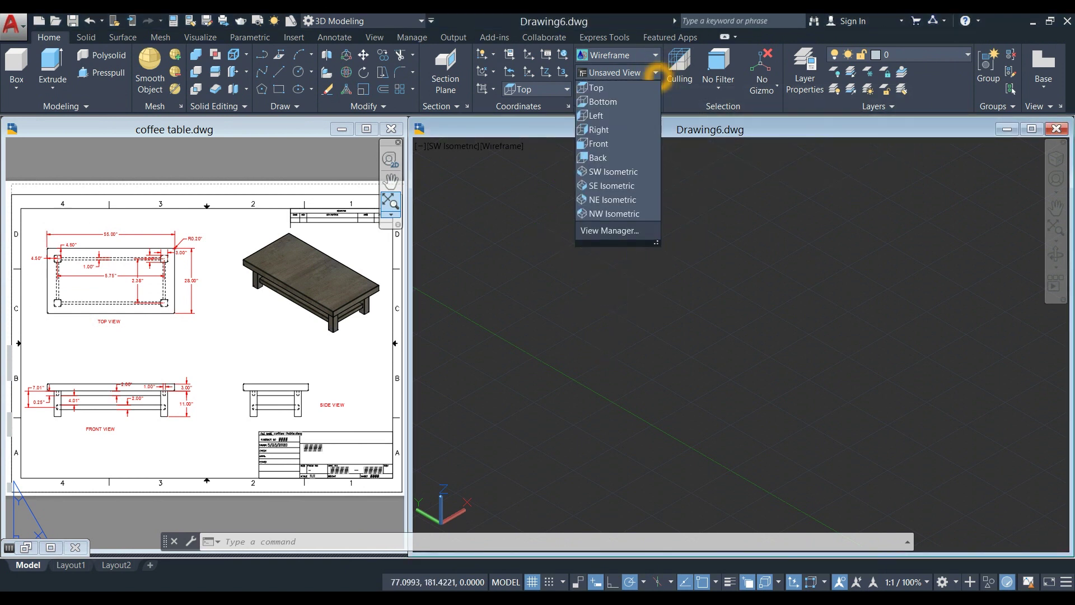
{"action": "left_click", "coordinate": [604, 88]}
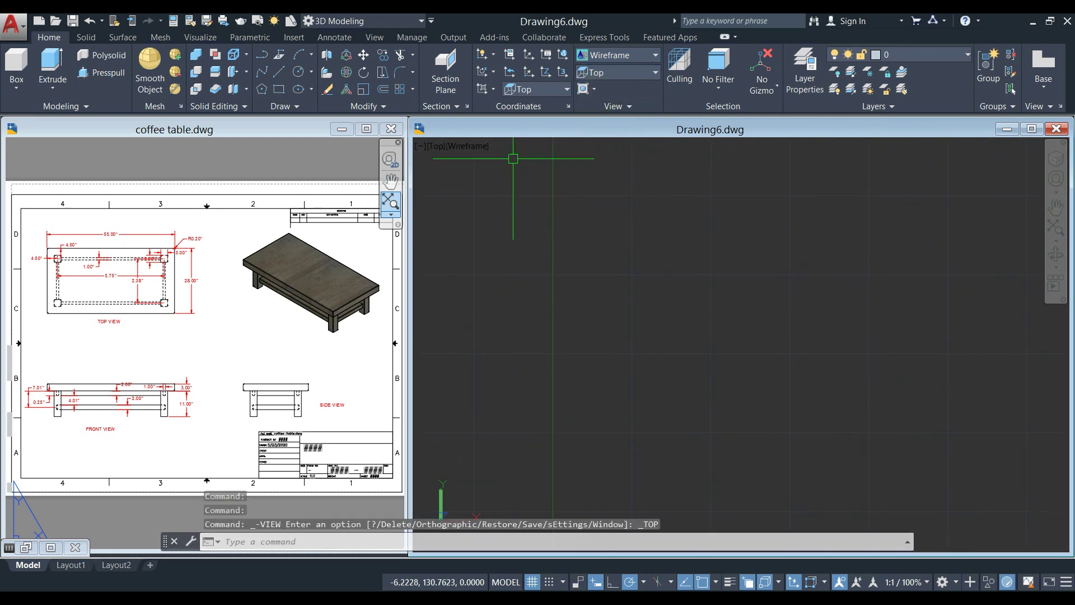
Step: Draw the tabletop outline as a 55 by 28 rectangle in Drawing6, following the reference top view
{"action": "left_click", "coordinate": [210, 321]}
{"action": "scroll", "coordinate": [115, 297], "scroll_direction": "up", "scroll_amount": 1}
{"action": "middle_click_drag", "start_coordinate": [115, 297], "coordinate": [205, 307]}
{"action": "left_click", "coordinate": [445, 267]}
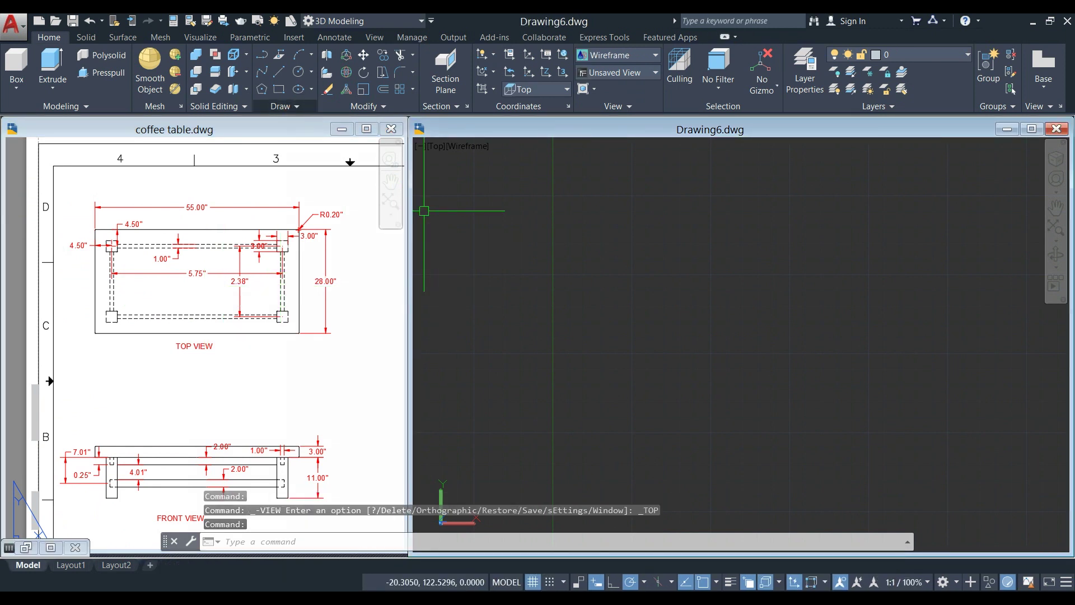
{"action": "left_click", "coordinate": [280, 90]}
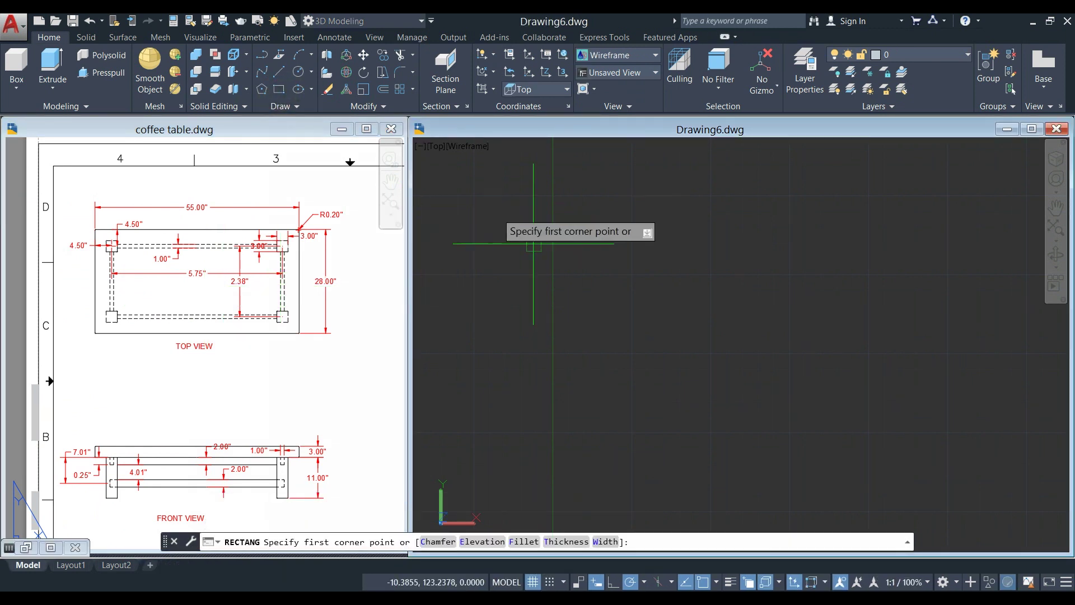
{"action": "left_click", "coordinate": [539, 354]}
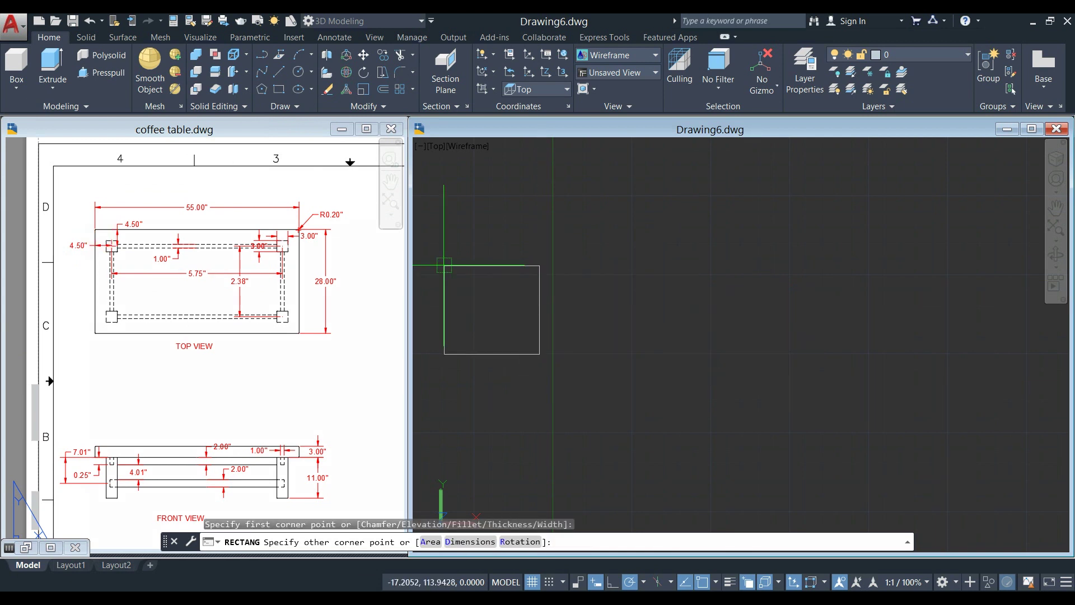
{"action": "left_click", "coordinate": [720, 252]}
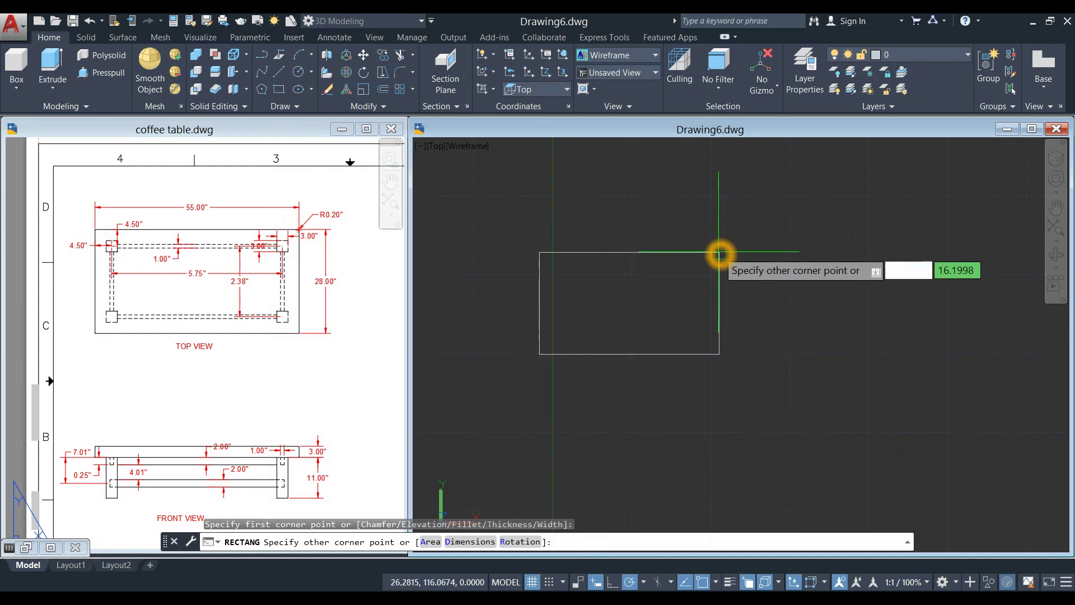
{"action": "key", "text": "Tab"}
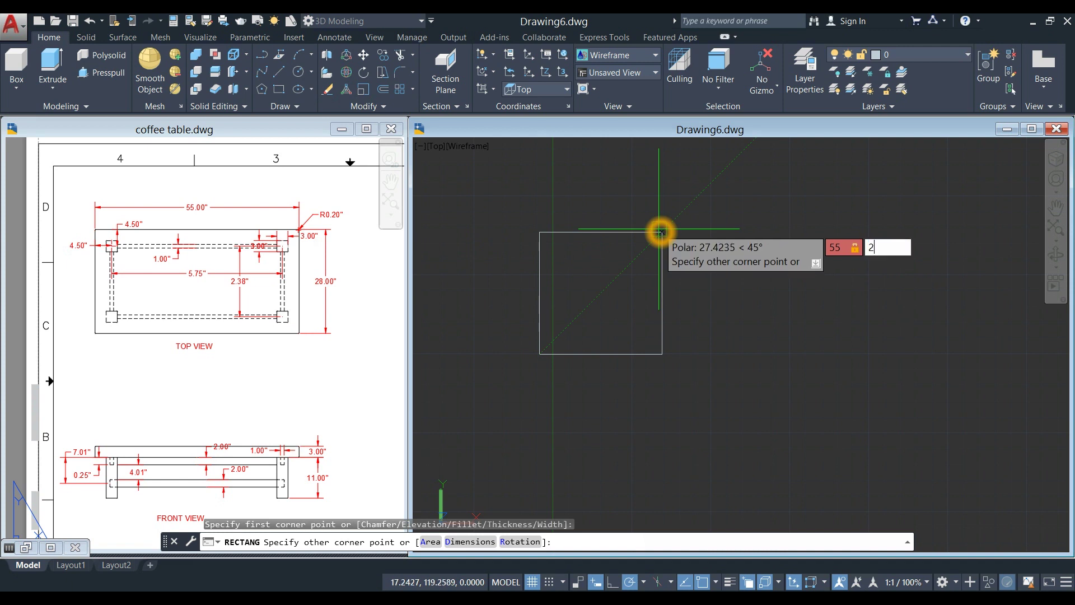
{"action": "key", "text": "Return"}
{"action": "middle_click_drag", "start_coordinate": [631, 264], "coordinate": [617, 276]}
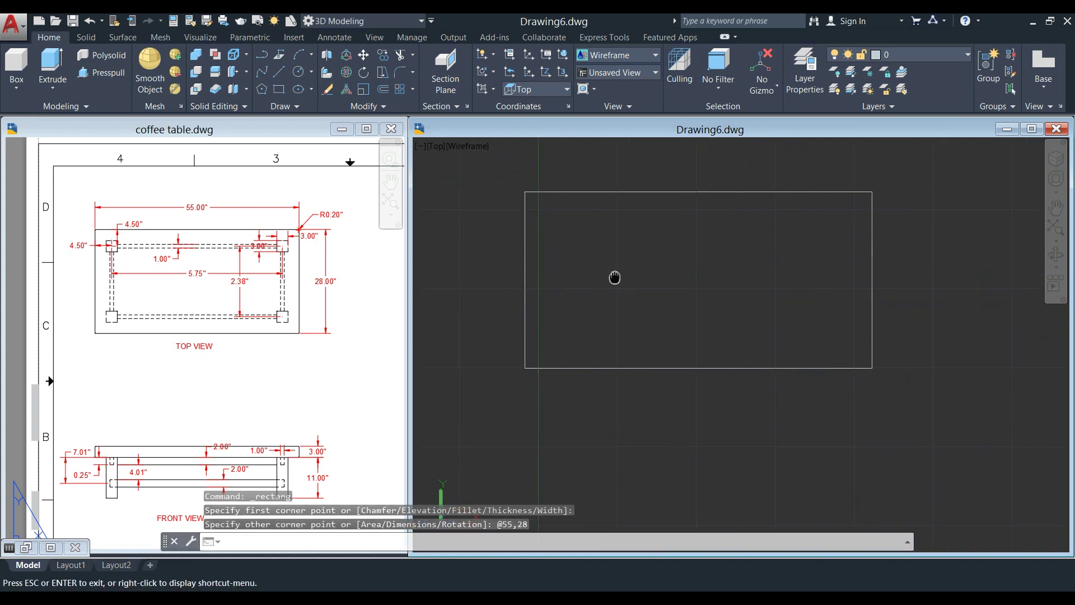
Step: Offset the tabletop rectangle inward by 4.5, following the leg-centre distance in the reference drawing
{"action": "left_click", "coordinate": [151, 281]}
{"action": "middle_click_drag", "start_coordinate": [152, 276], "coordinate": [144, 233]}
{"action": "scroll", "coordinate": [179, 247], "scroll_direction": "up", "scroll_amount": 4}
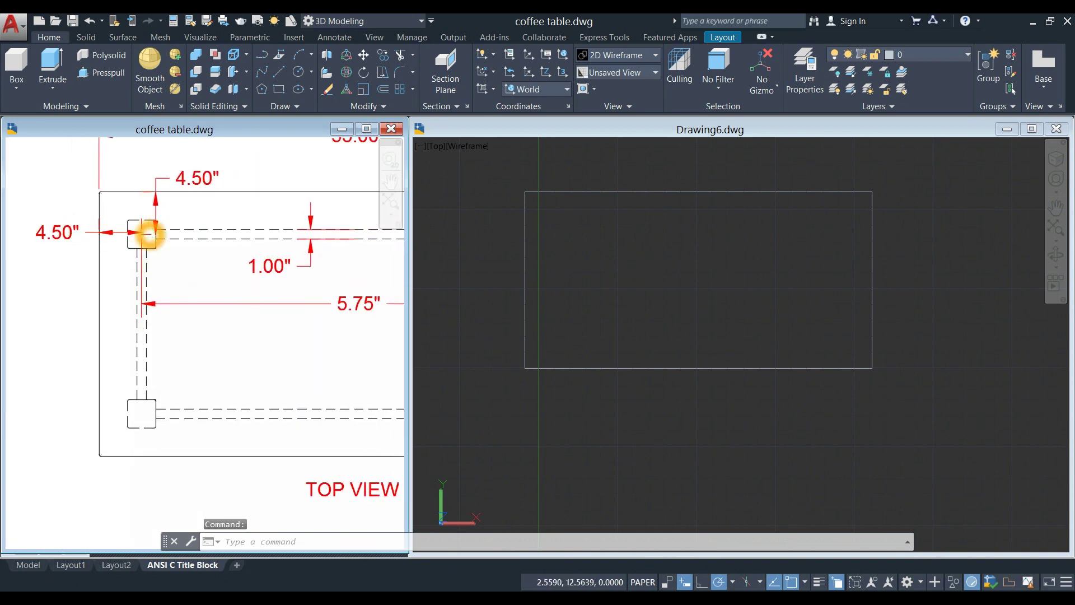
{"action": "scroll", "coordinate": [148, 233], "scroll_direction": "up", "scroll_amount": 2}
{"action": "scroll", "coordinate": [135, 234], "scroll_direction": "up", "scroll_amount": 2}
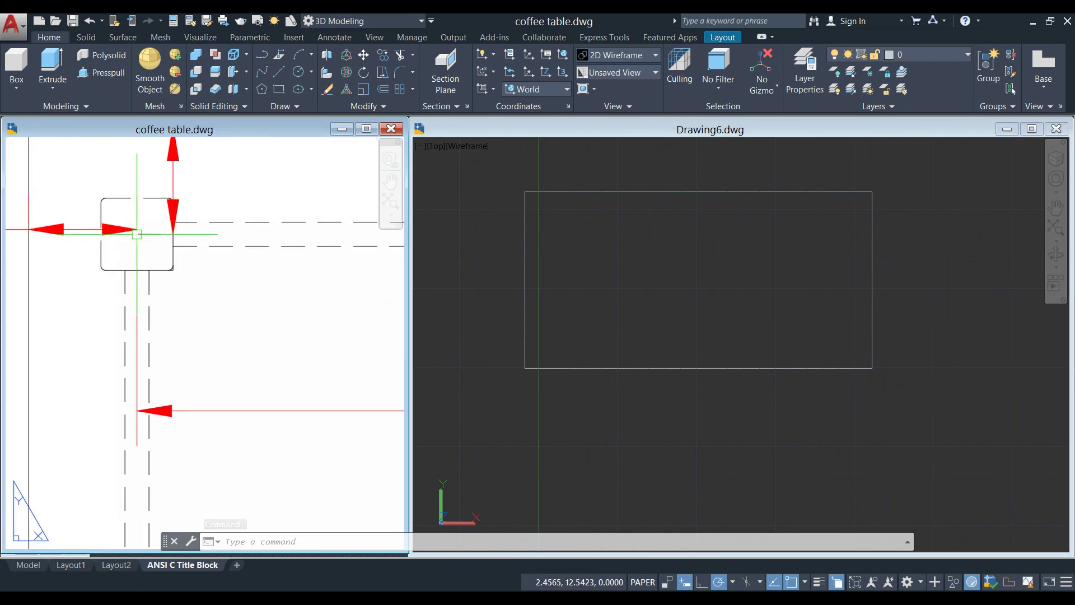
{"action": "scroll", "coordinate": [140, 232], "scroll_direction": "down", "scroll_amount": 4}
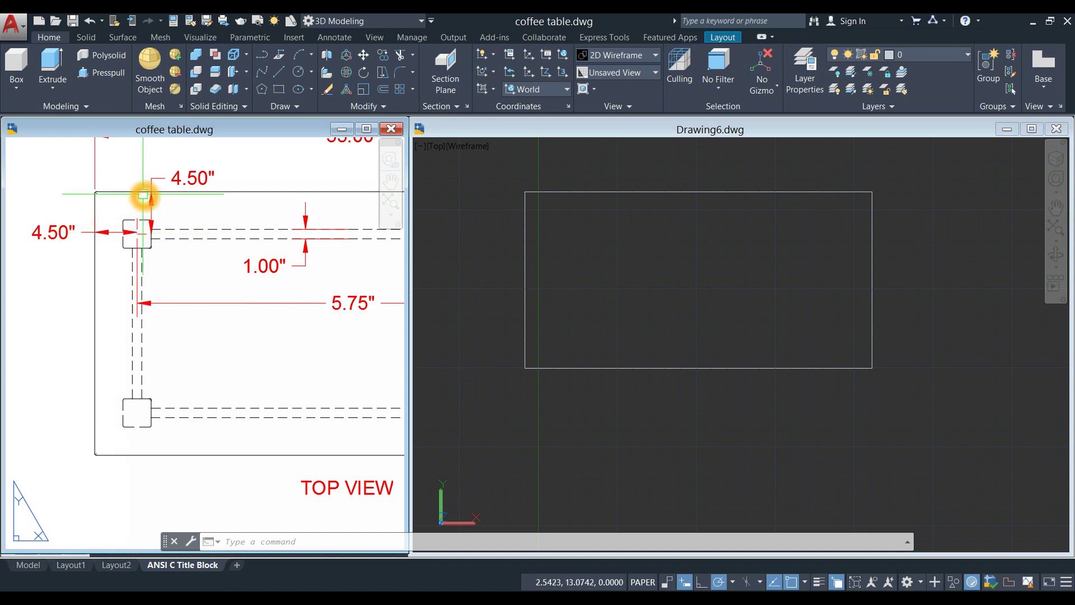
{"action": "left_click", "coordinate": [580, 285]}
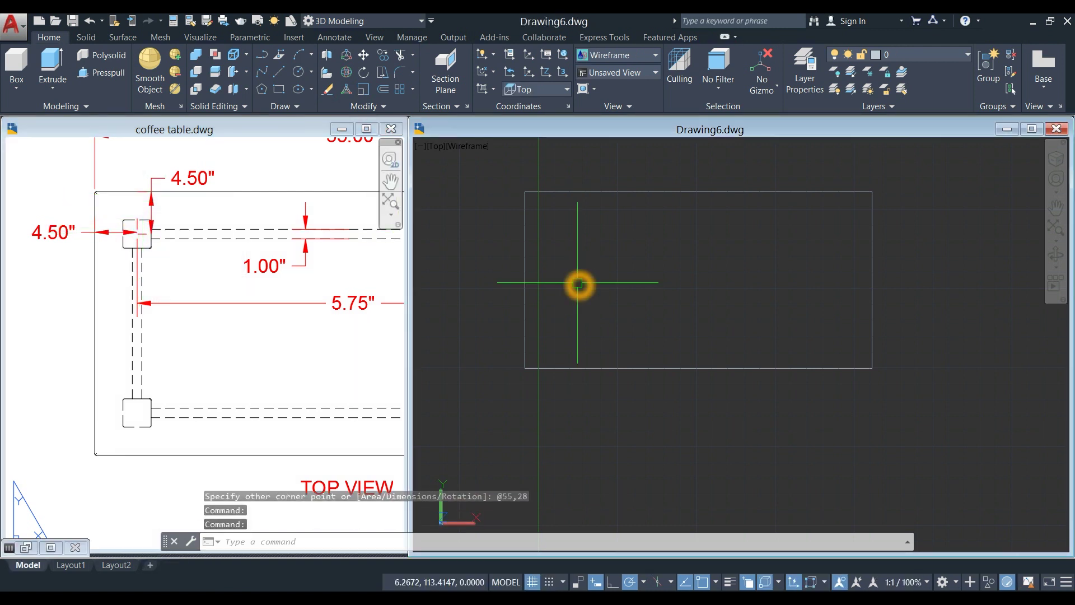
{"action": "type", "text": "O"}
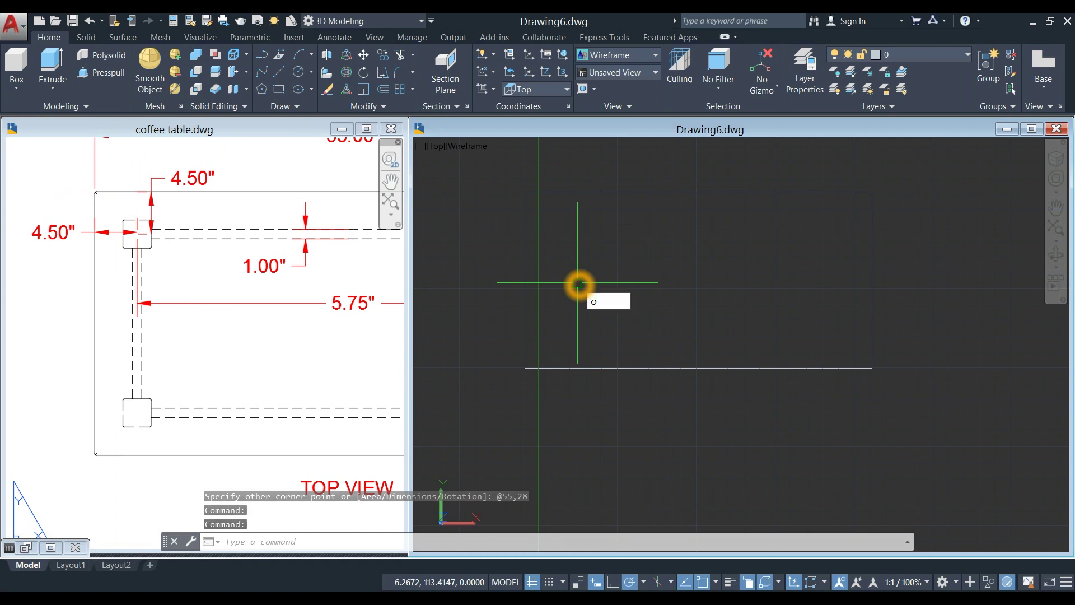
{"action": "key", "text": "Return"}
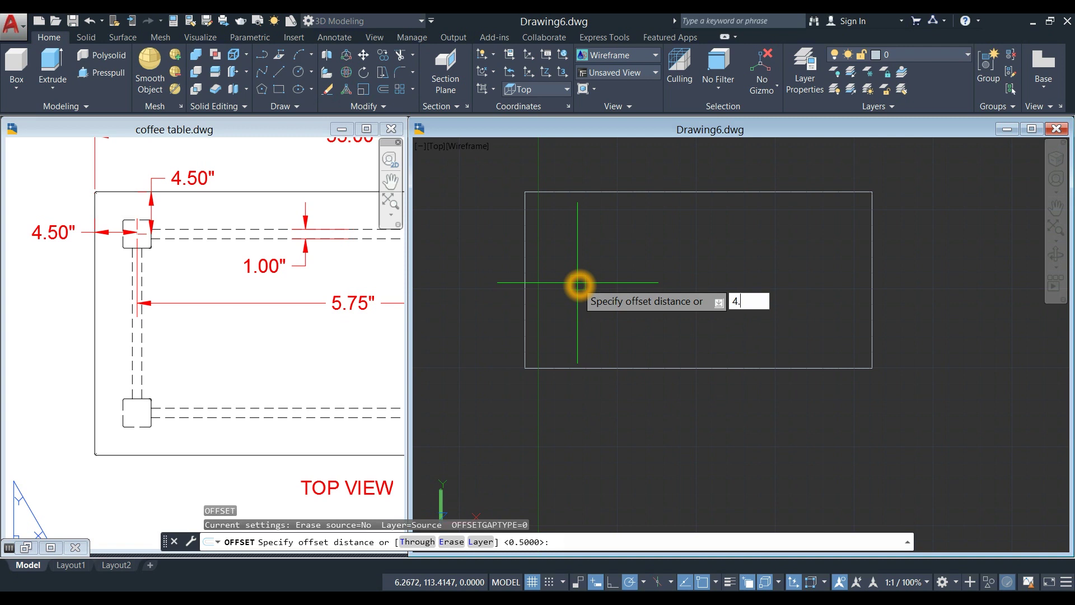
{"action": "key", "text": "Return"}
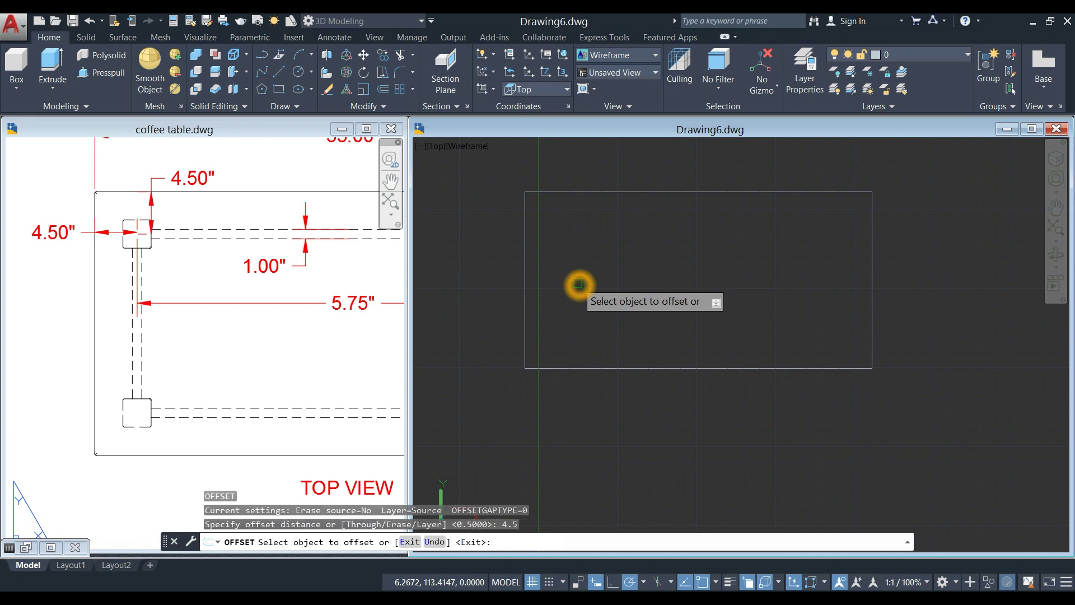
{"action": "left_click", "coordinate": [582, 194]}
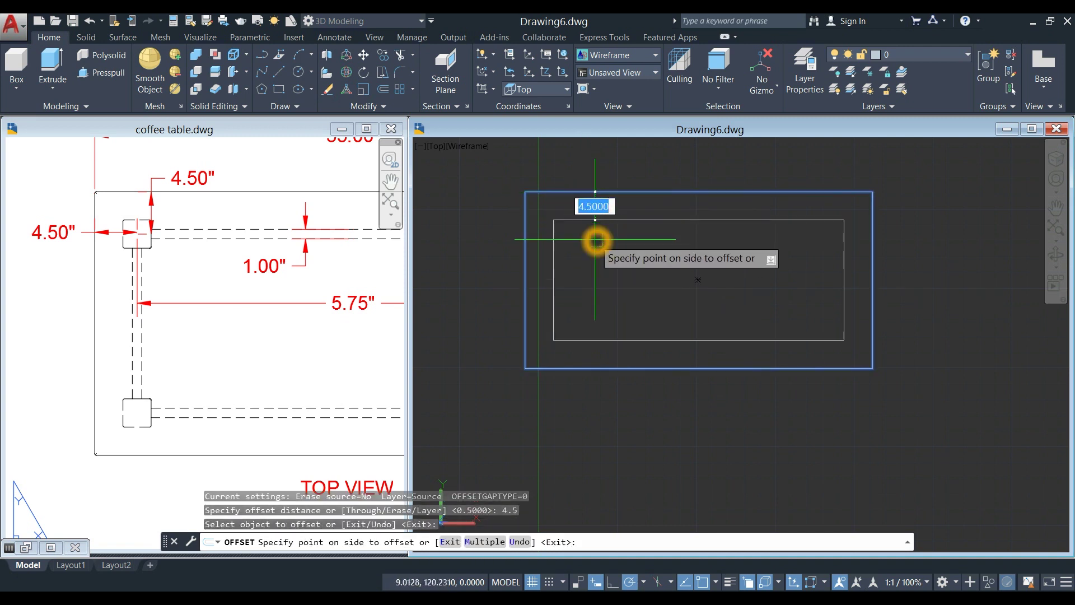
{"action": "left_click", "coordinate": [595, 235]}
{"action": "right_click", "coordinate": [593, 242]}
{"action": "left_click", "coordinate": [621, 249]}
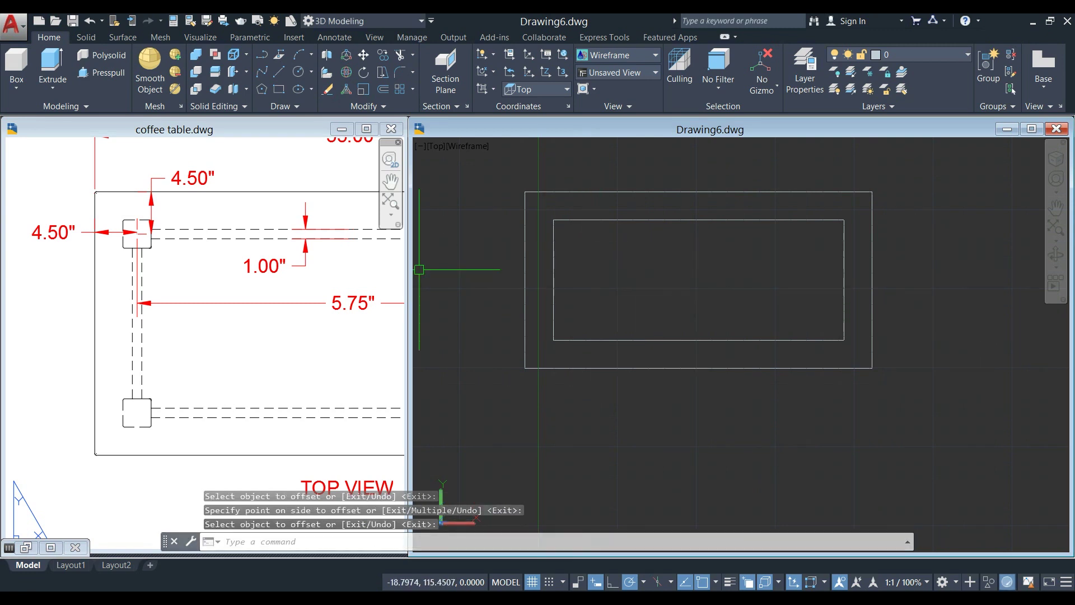
Step: Draw a 3 by 3 square for the table leg beside the tabletop outline in Drawing6, following the reference leg dimensions
{"action": "left_click", "coordinate": [240, 312]}
{"action": "mouse_move", "coordinate": [240, 312]}
{"action": "middle_mouse_down"}
{"action": "mouse_move", "coordinate": [194, 327]}
{"action": "mouse_move", "coordinate": [12, 330]}
{"action": "middle_mouse_up"}
{"action": "middle_click_drag", "start_coordinate": [254, 301], "coordinate": [197, 307]}
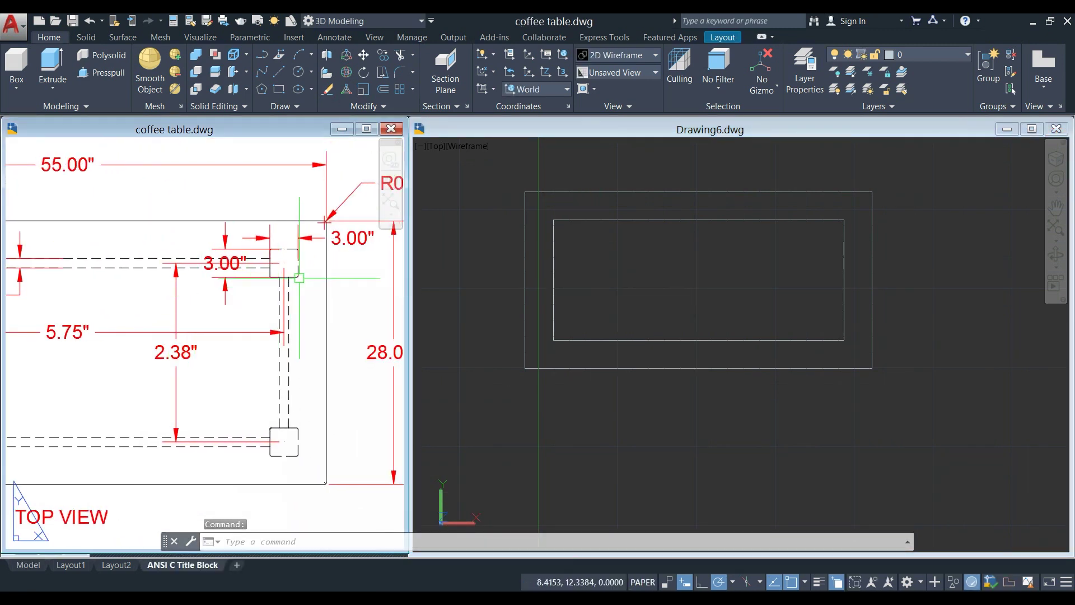
{"action": "scroll", "coordinate": [281, 294], "scroll_direction": "up", "scroll_amount": 3}
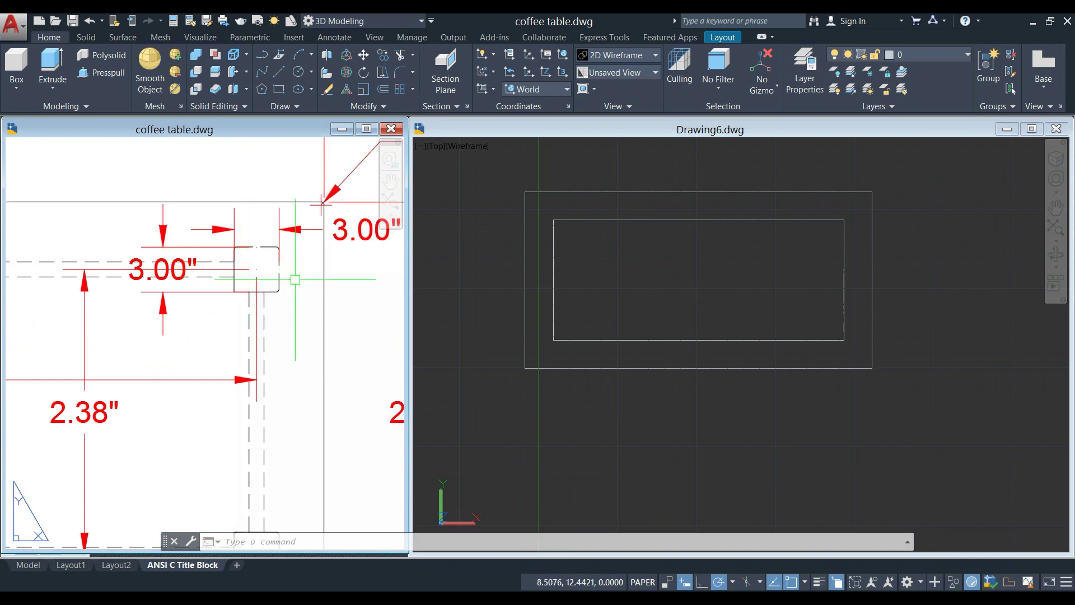
{"action": "scroll", "coordinate": [297, 277], "scroll_direction": "down", "scroll_amount": 5}
{"action": "middle_click_drag", "start_coordinate": [236, 292], "coordinate": [275, 283]}
{"action": "scroll", "coordinate": [277, 278], "scroll_direction": "up", "scroll_amount": 2}
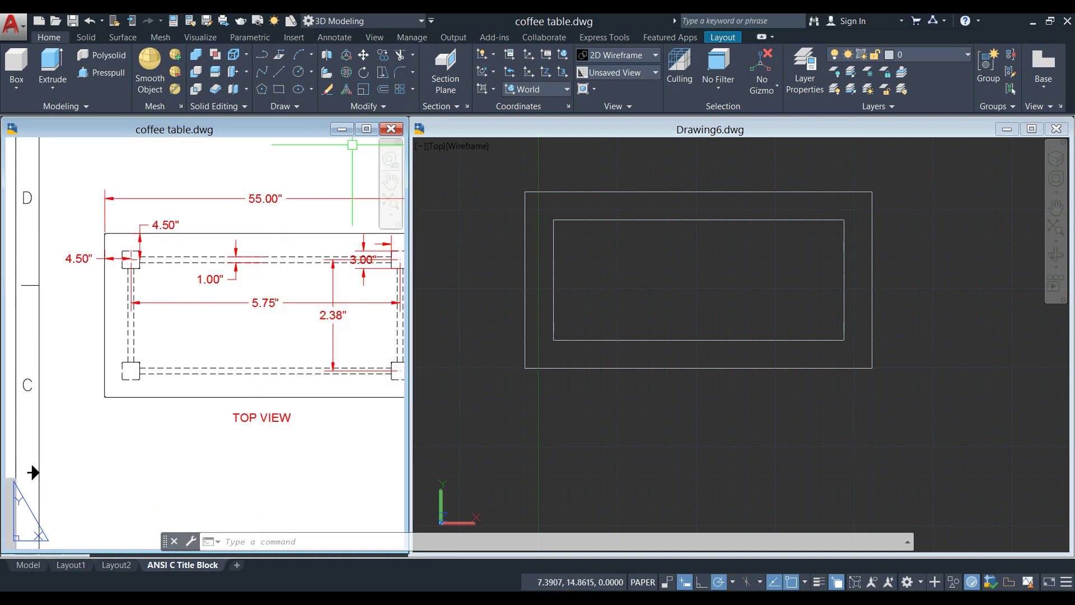
{"action": "left_click", "coordinate": [278, 90]}
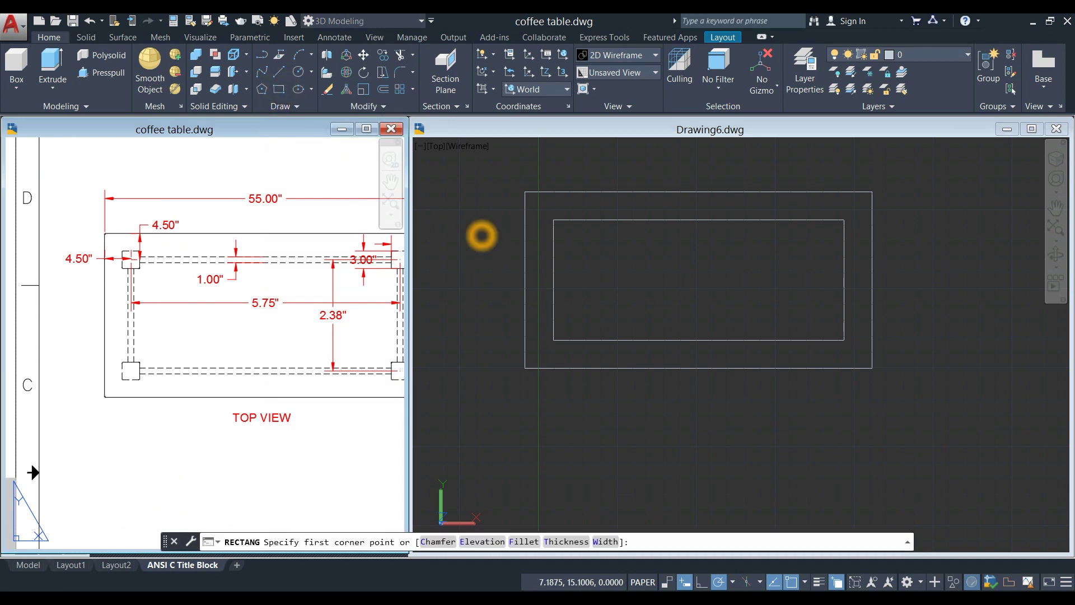
{"action": "left_click", "coordinate": [450, 224]}
{"action": "left_click", "coordinate": [278, 90]}
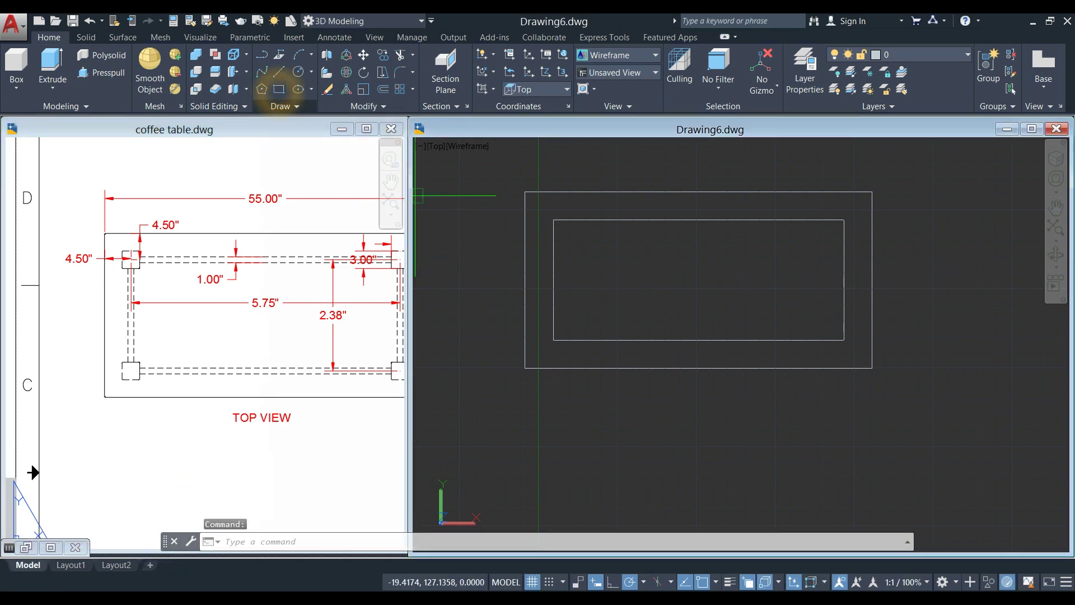
{"action": "left_click", "coordinate": [477, 282]}
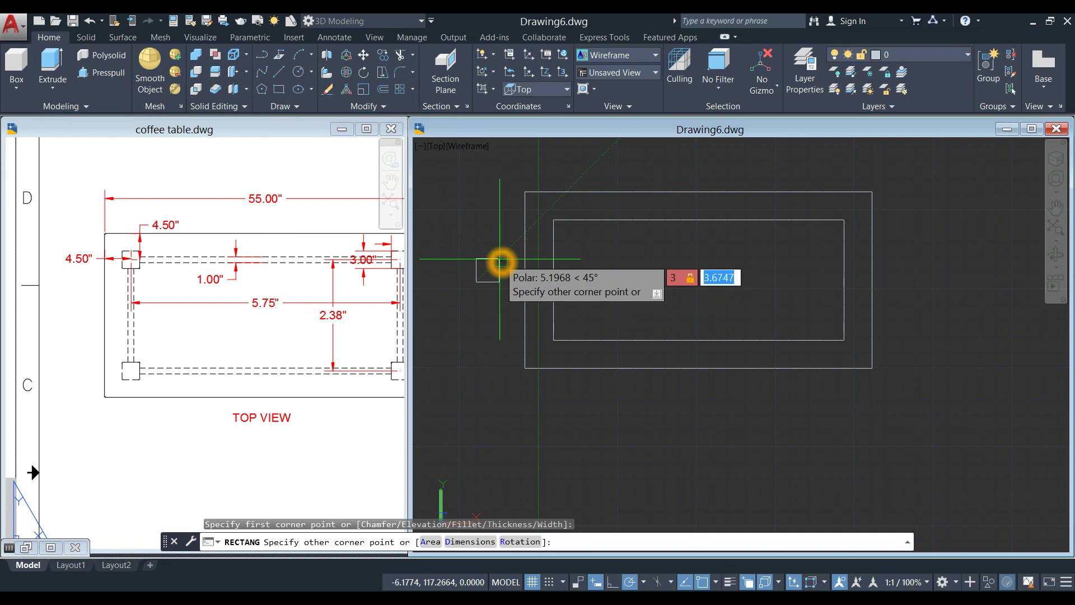
{"action": "key", "text": "Return"}
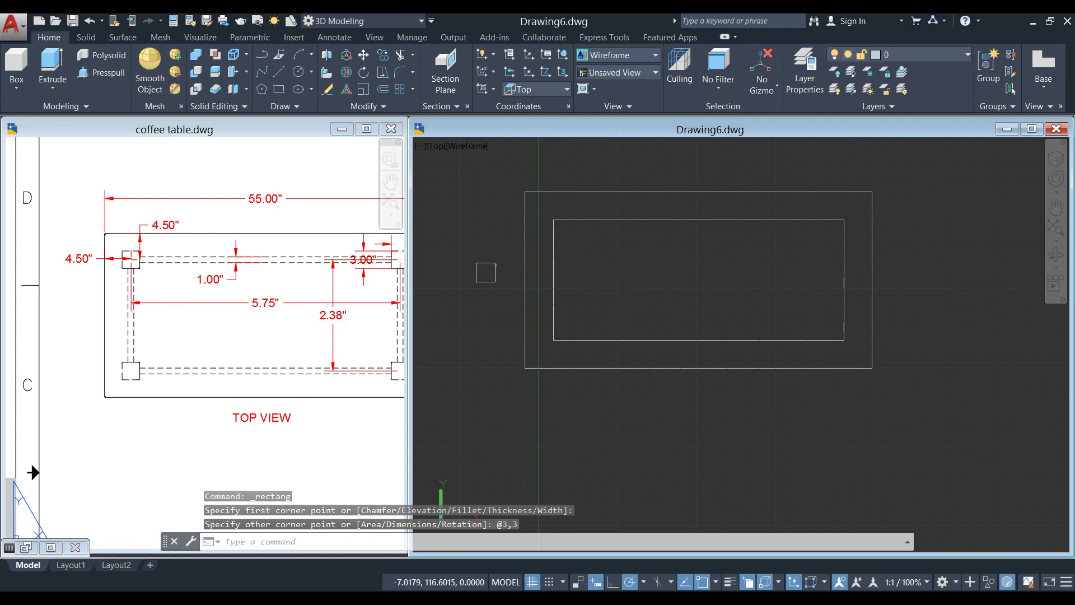
Step: Move the leg square by its centre onto the upper-left corner of the inner offset rectangle
{"action": "left_click", "coordinate": [494, 263]}
{"action": "right_click", "coordinate": [467, 201]}
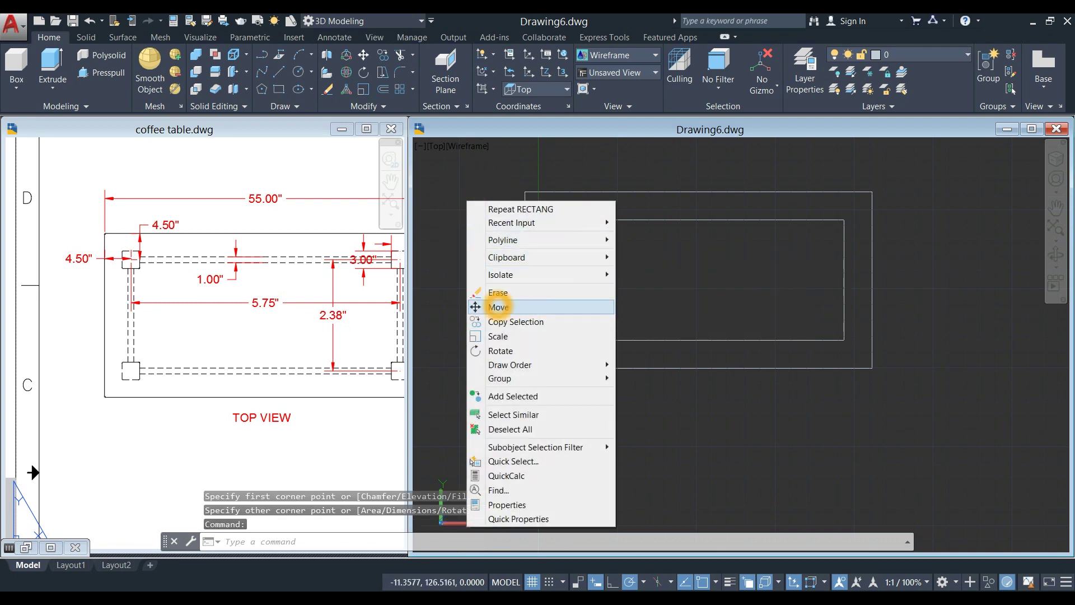
{"action": "left_click", "coordinate": [498, 307]}
{"action": "scroll", "coordinate": [485, 269], "scroll_direction": "up", "scroll_amount": 2}
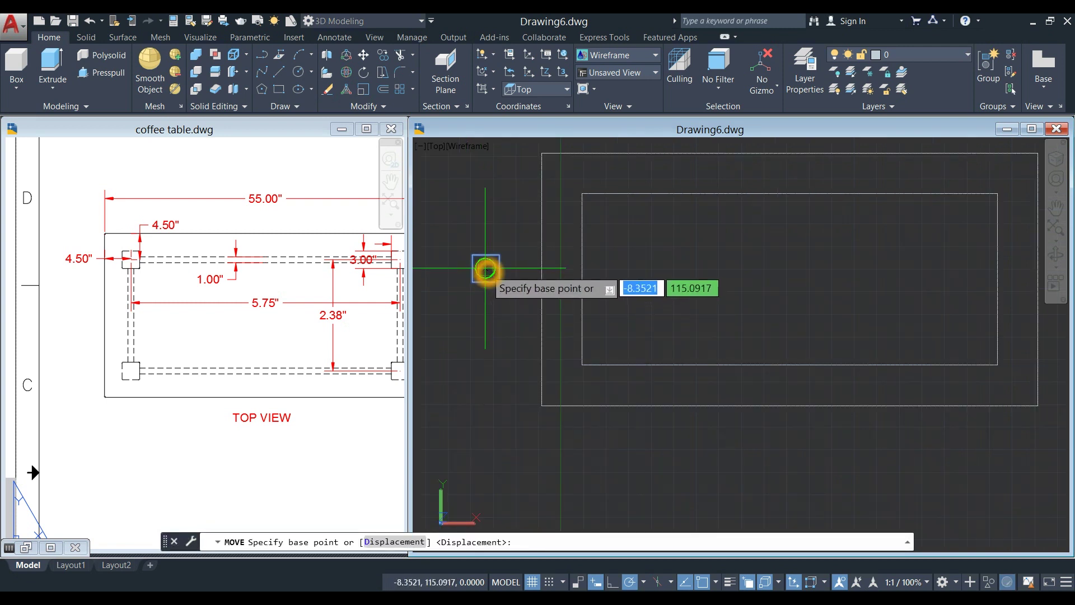
{"action": "left_click", "coordinate": [485, 270]}
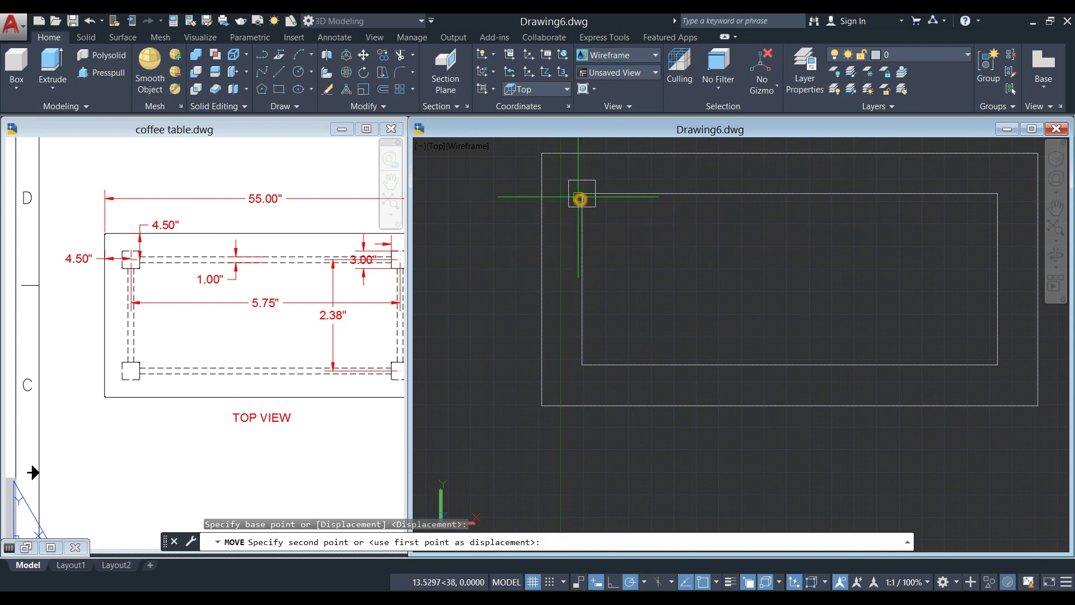
{"action": "left_click", "coordinate": [580, 199]}
Step: Copy the leg square by its centre to the other three corners of the inner rectangle
{"action": "left_click", "coordinate": [590, 210]}
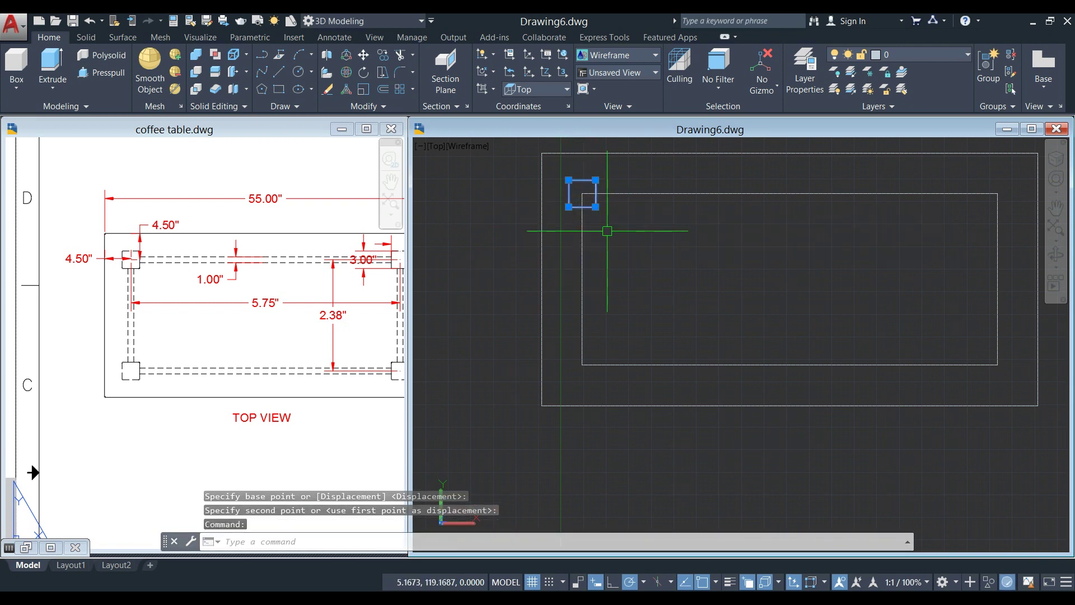
{"action": "right_click", "coordinate": [608, 232]}
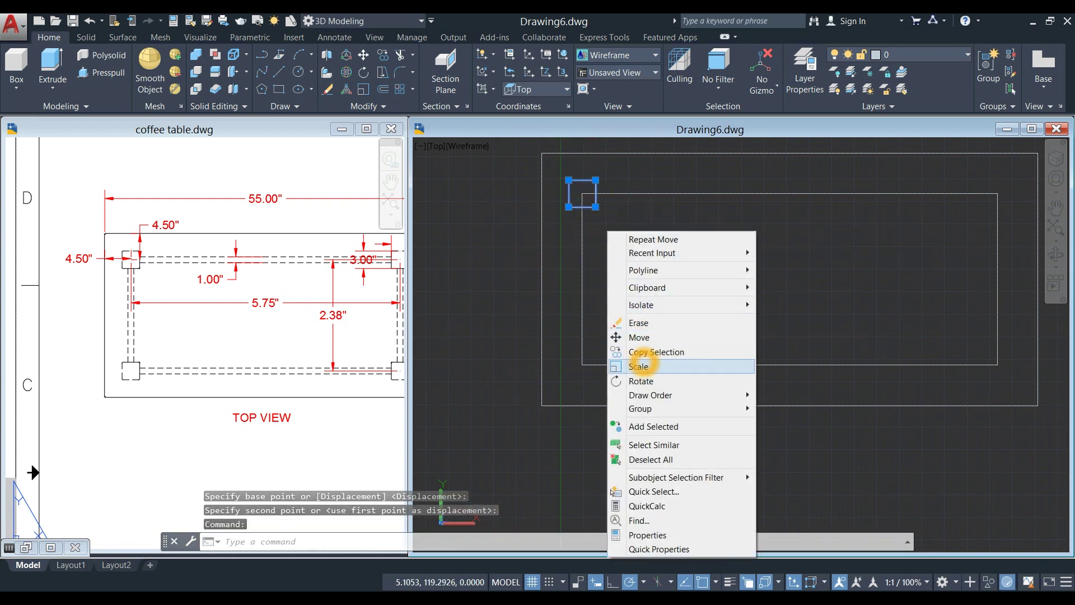
{"action": "left_click", "coordinate": [650, 351]}
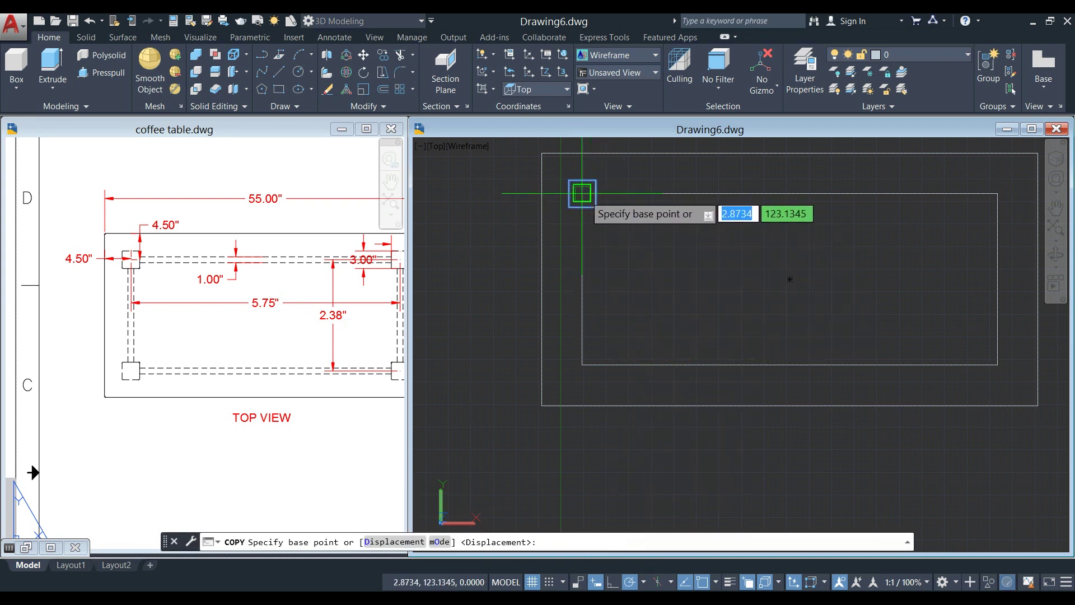
{"action": "left_click", "coordinate": [582, 194]}
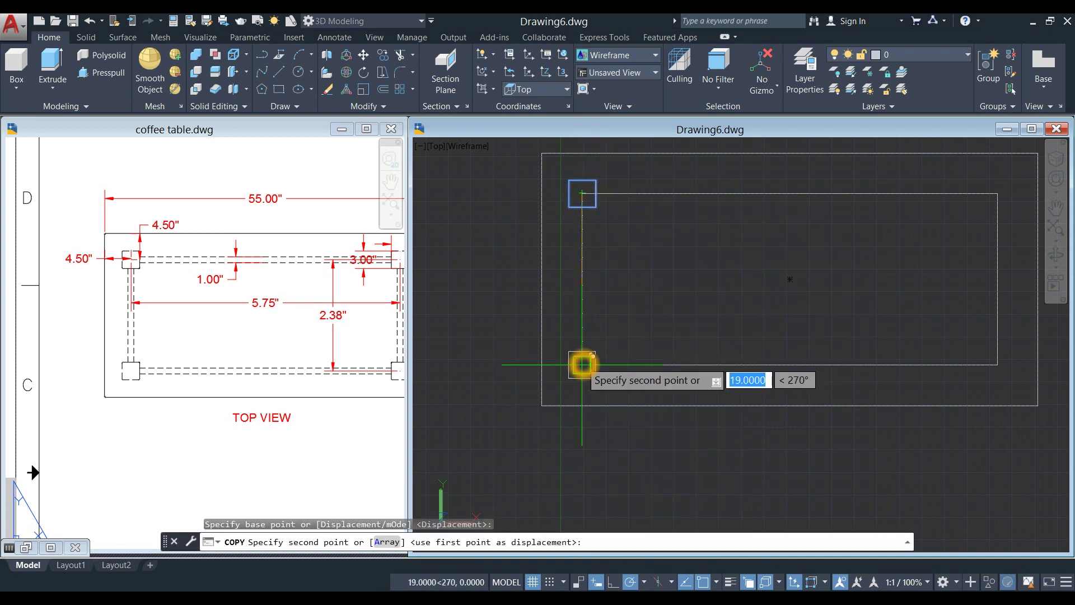
{"action": "left_click", "coordinate": [582, 365]}
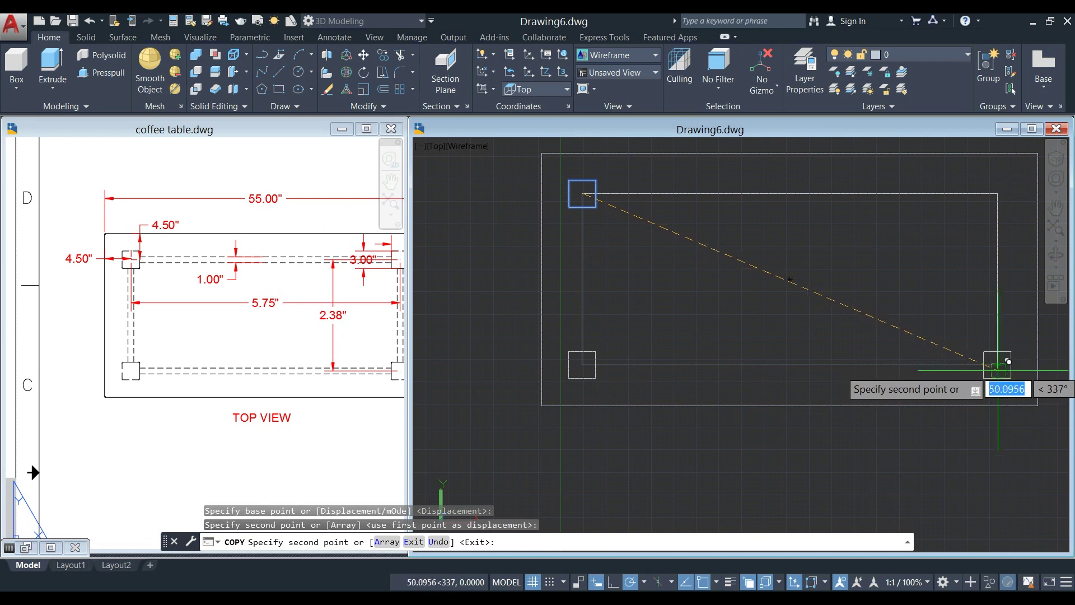
{"action": "left_click", "coordinate": [997, 365]}
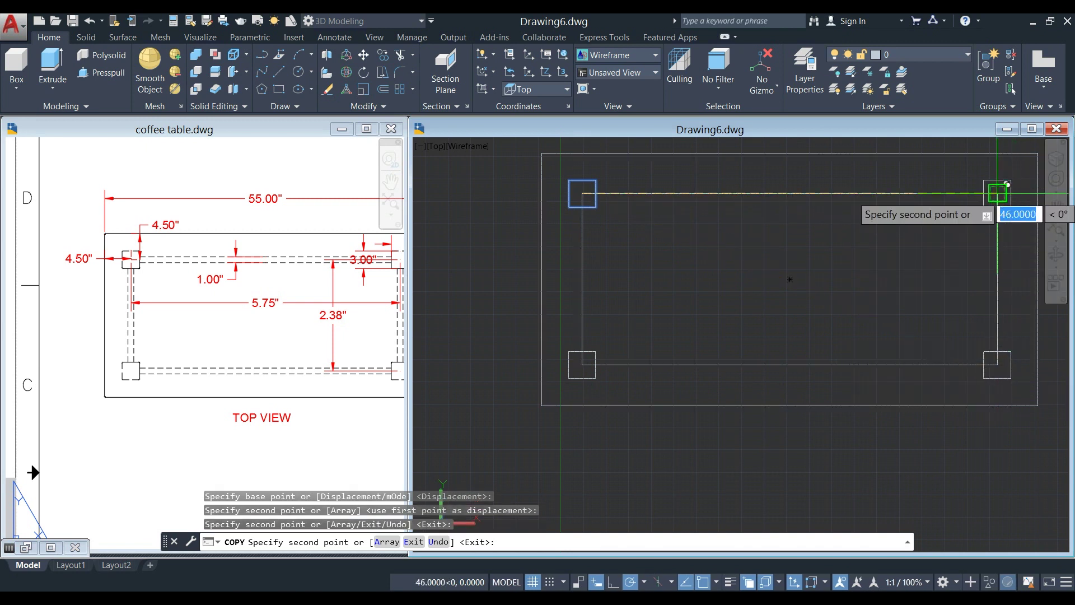
{"action": "left_click", "coordinate": [998, 194]}
{"action": "right_click", "coordinate": [637, 238]}
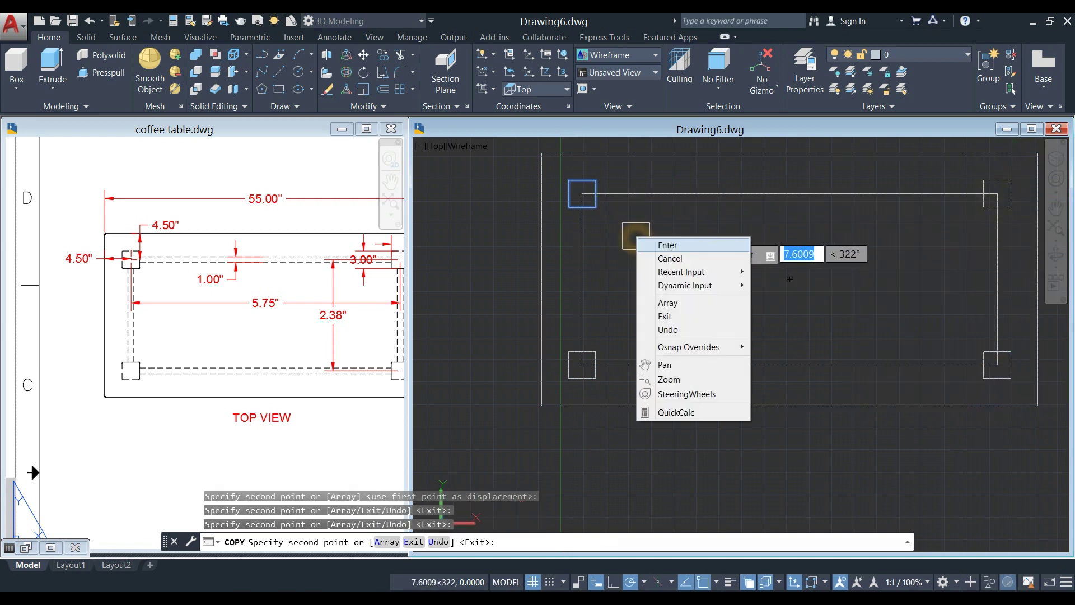
Step: Finish copying the leg squares and offset the leg-centre rectangle outward by 0.5, half the 1.00" rail width in the reference
{"action": "left_click", "coordinate": [650, 245]}
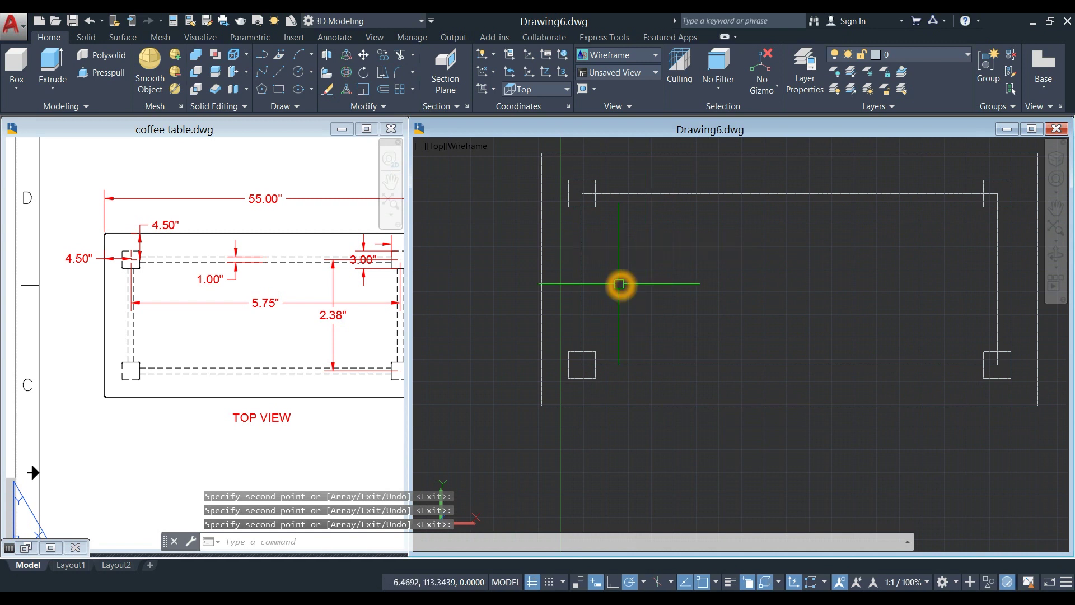
{"action": "middle_click_drag", "start_coordinate": [619, 301], "coordinate": [588, 303]}
{"action": "scroll", "coordinate": [588, 304], "scroll_direction": "down", "scroll_amount": 1}
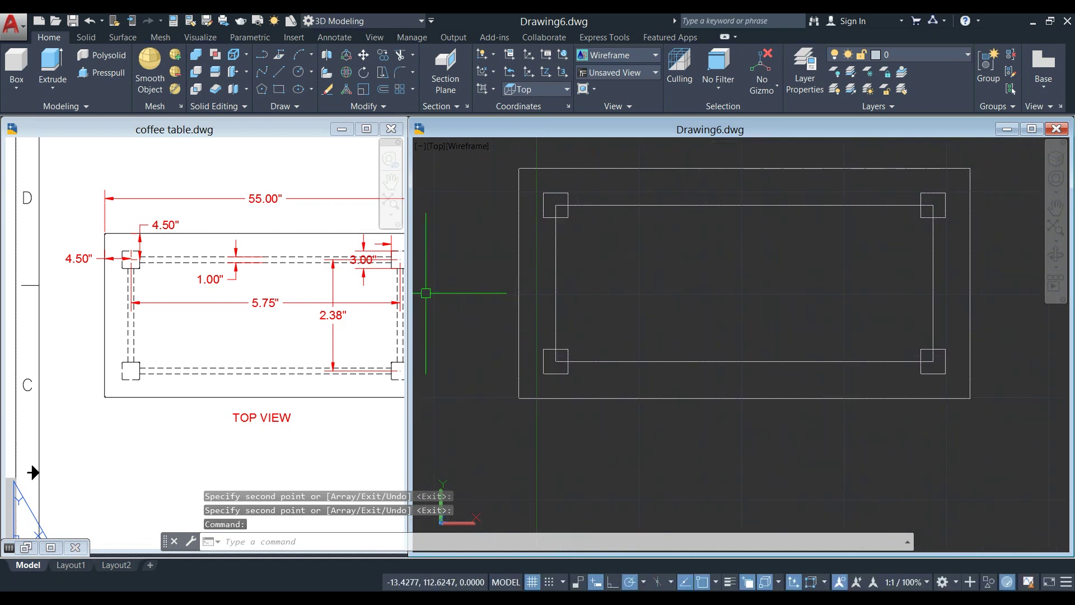
{"action": "left_click", "coordinate": [161, 276]}
{"action": "scroll", "coordinate": [146, 263], "scroll_direction": "up", "scroll_amount": 5}
{"action": "middle_click_drag", "start_coordinate": [146, 263], "coordinate": [138, 290]}
{"action": "left_click", "coordinate": [606, 277]}
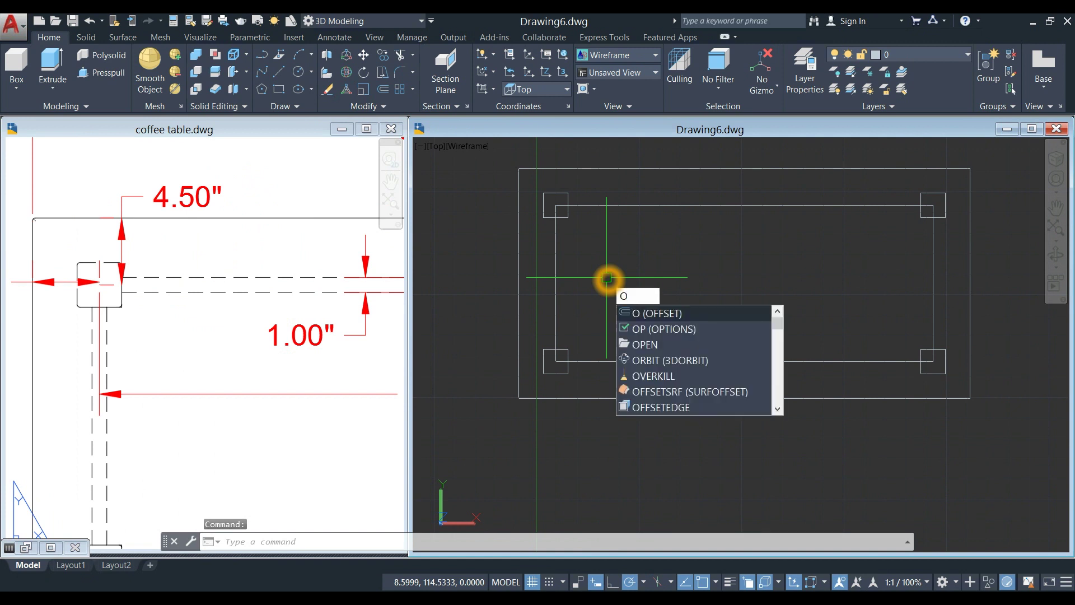
{"action": "key", "text": "Return"}
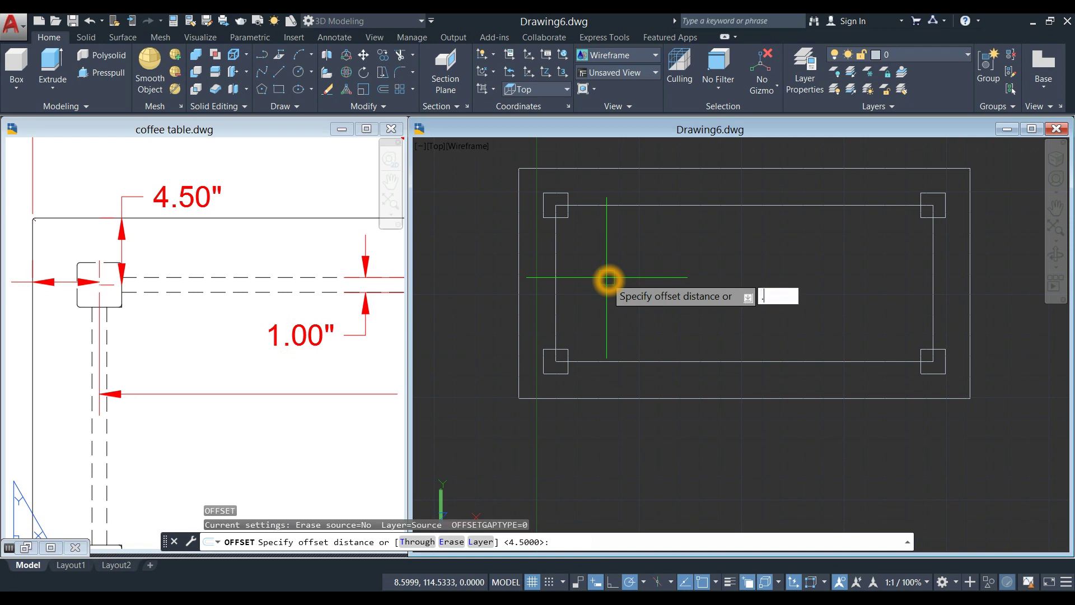
{"action": "key", "text": "Return"}
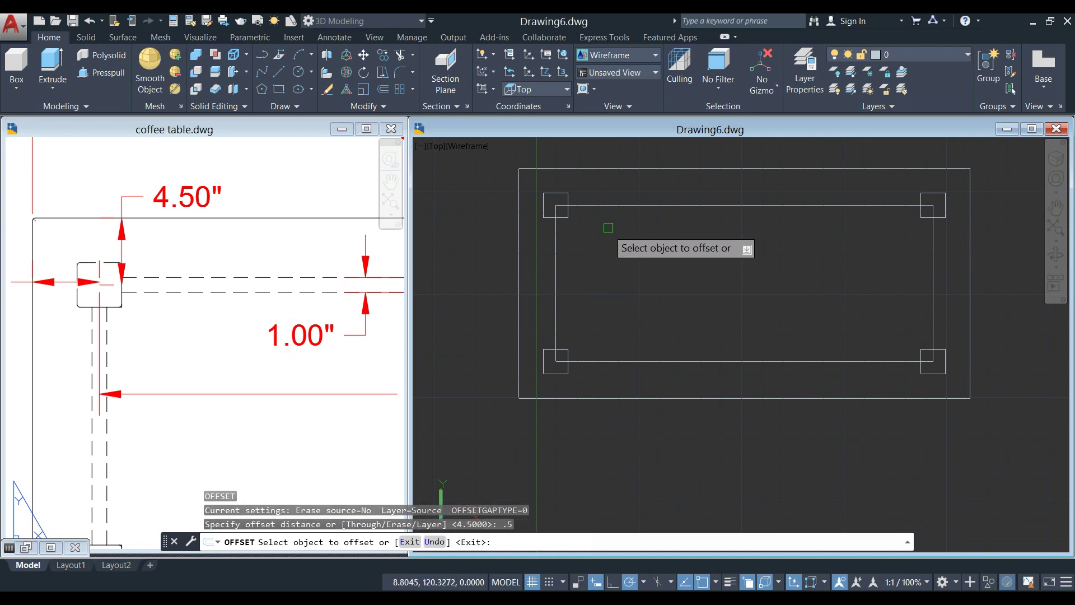
{"action": "left_click", "coordinate": [606, 208]}
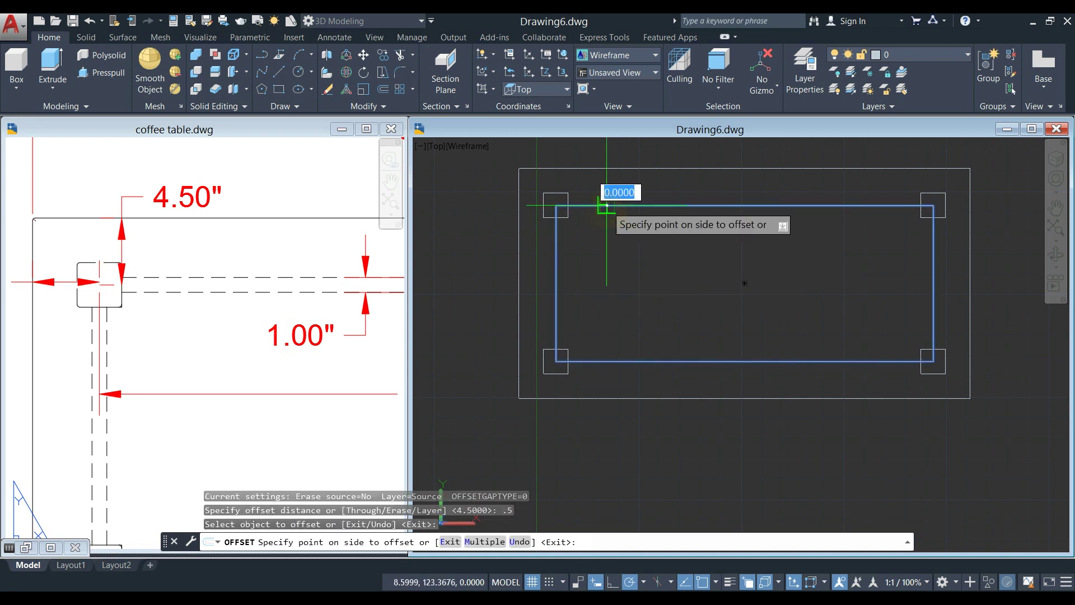
{"action": "left_click", "coordinate": [610, 196]}
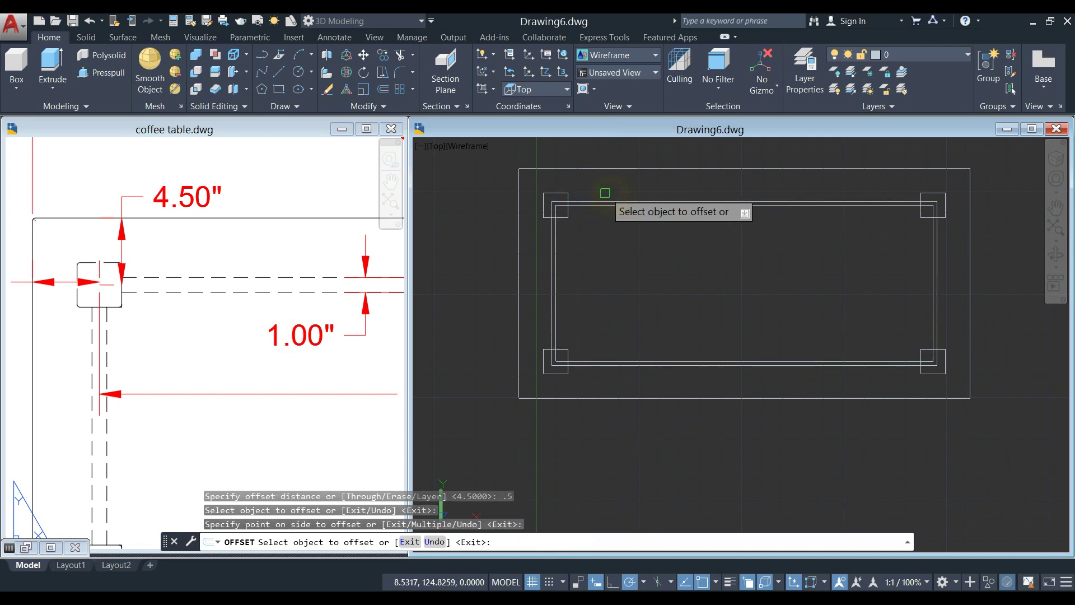
Step: Offset the leg-centre rectangle inward by 0.5 as well, and delete the original centre rectangle
{"action": "scroll", "coordinate": [604, 203], "scroll_direction": "up", "scroll_amount": 5}
{"action": "left_click", "coordinate": [601, 215]}
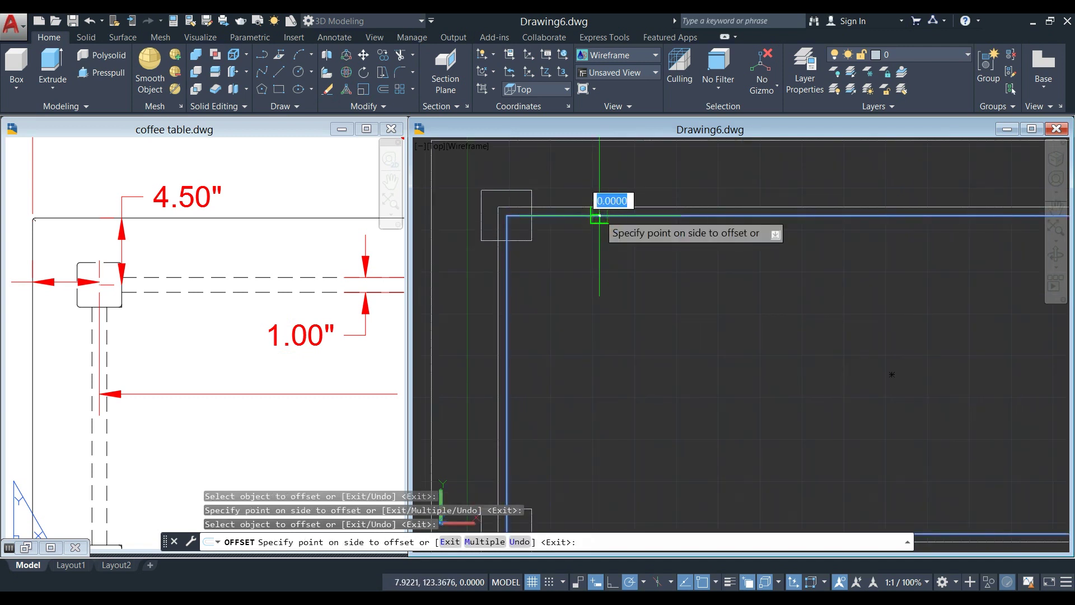
{"action": "left_click", "coordinate": [599, 237]}
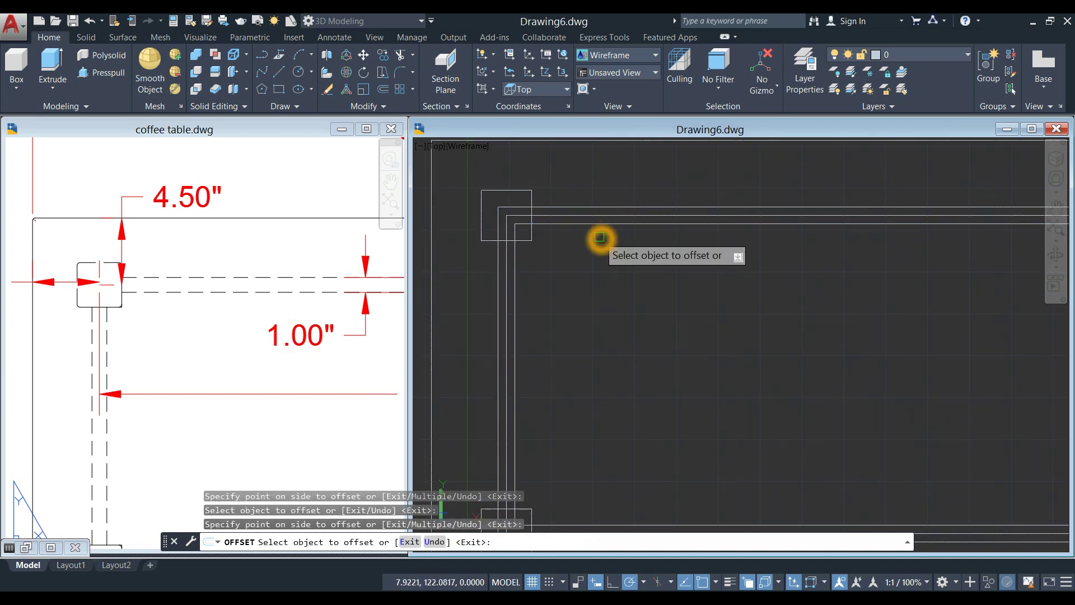
{"action": "right_click", "coordinate": [599, 237]}
{"action": "left_click", "coordinate": [616, 245]}
{"action": "left_click", "coordinate": [507, 224]}
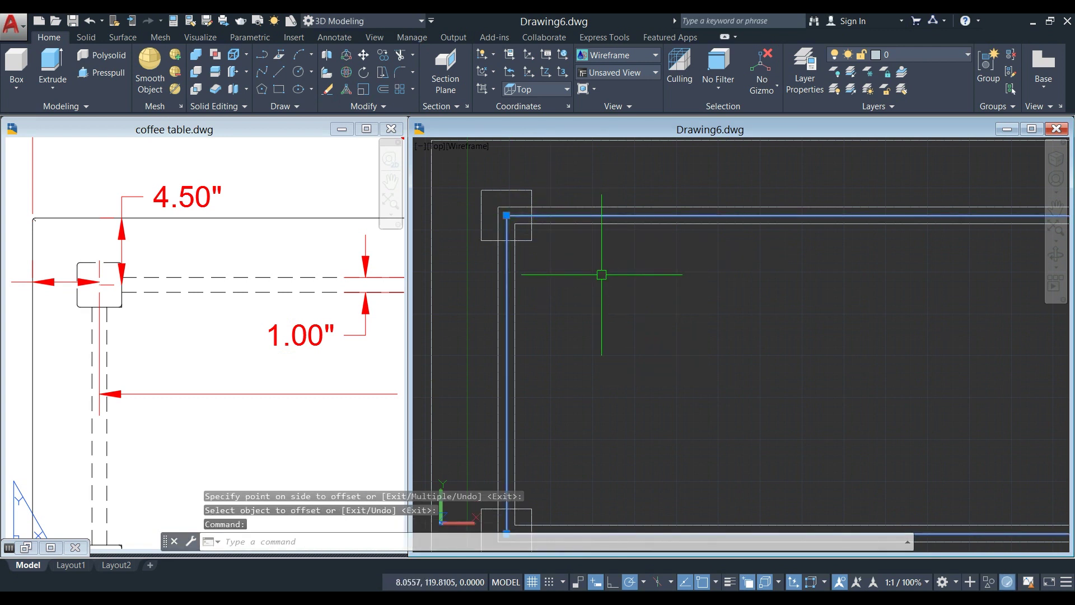
{"action": "key", "text": "Delete"}
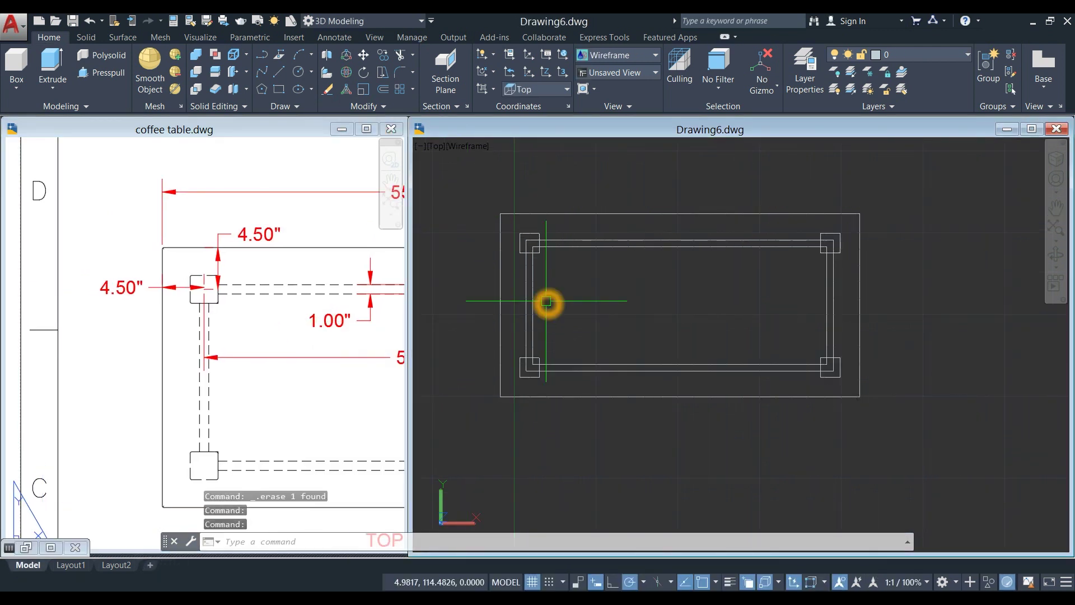
Step: Switch Drawing6 from the top view to the SW Isometric view
{"action": "left_click", "coordinate": [449, 151]}
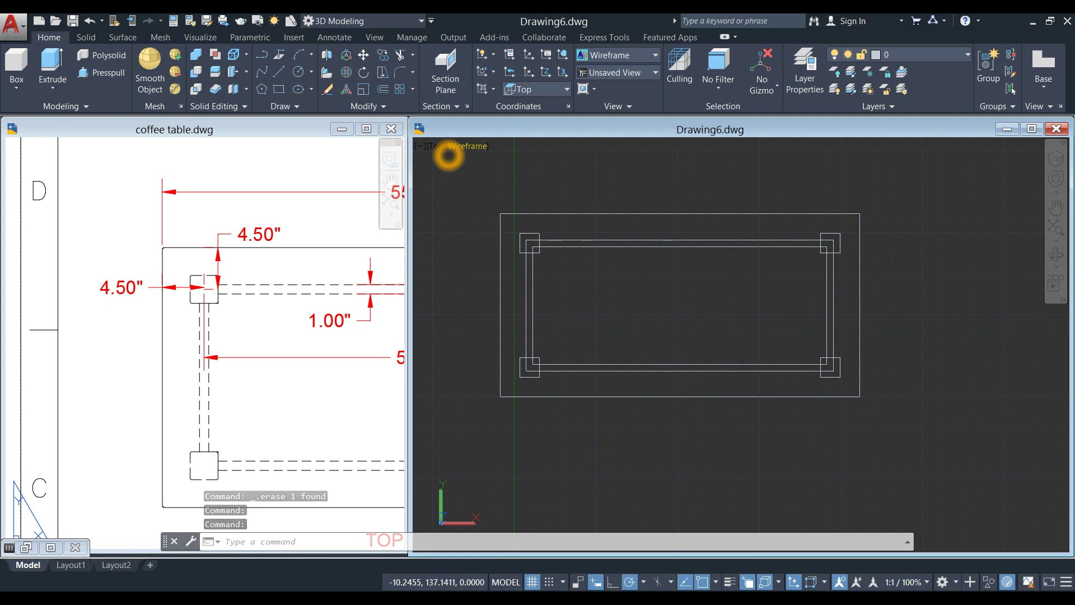
{"action": "left_click", "coordinate": [440, 154]}
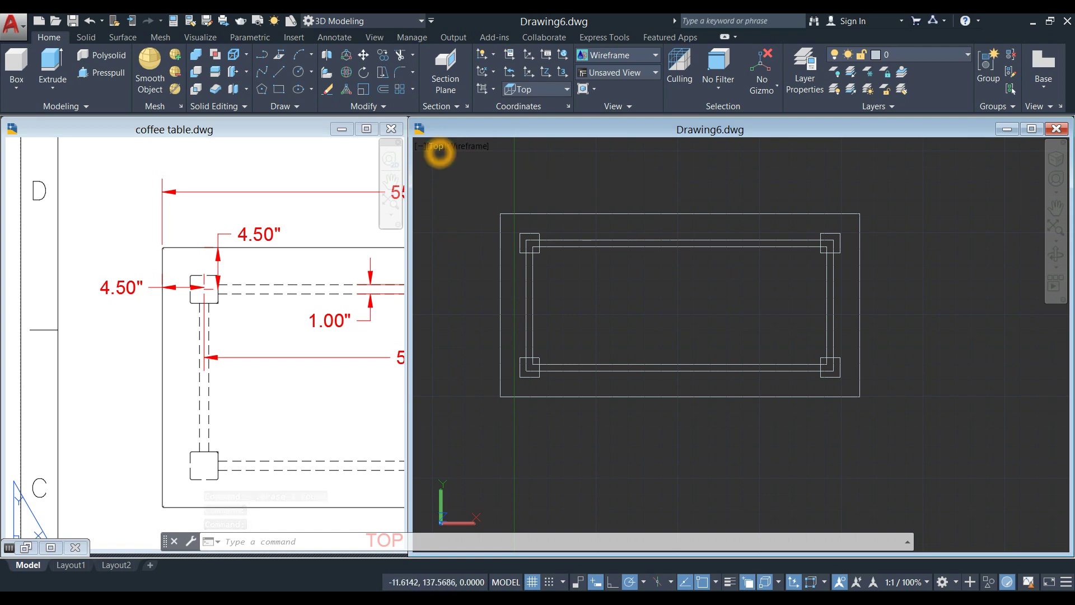
{"action": "left_click", "coordinate": [440, 153]}
{"action": "left_click", "coordinate": [467, 258]}
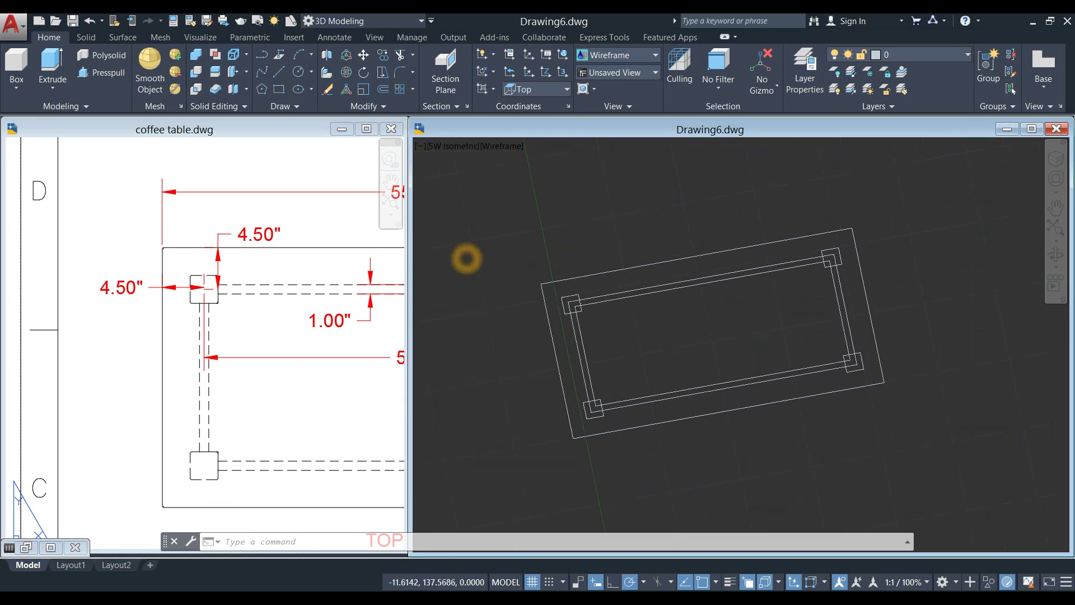
{"action": "scroll", "coordinate": [567, 426], "scroll_direction": "up", "scroll_amount": 2}
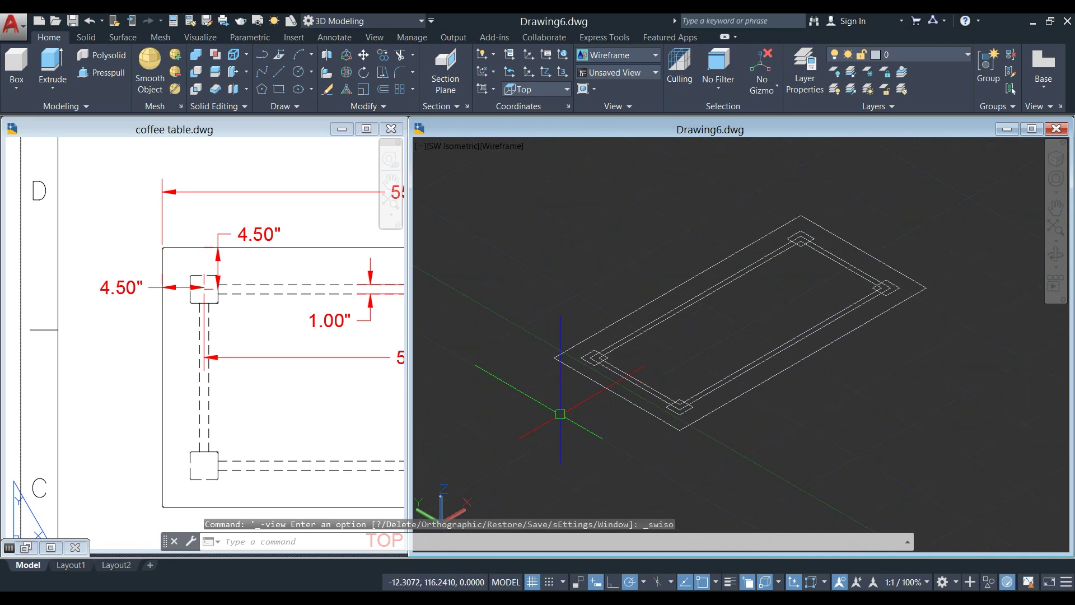
Step: Extrude the outer tabletop rectangle upward by 3
{"action": "middle_click_drag", "start_coordinate": [560, 415], "coordinate": [494, 361]}
{"action": "left_click", "coordinate": [516, 323]}
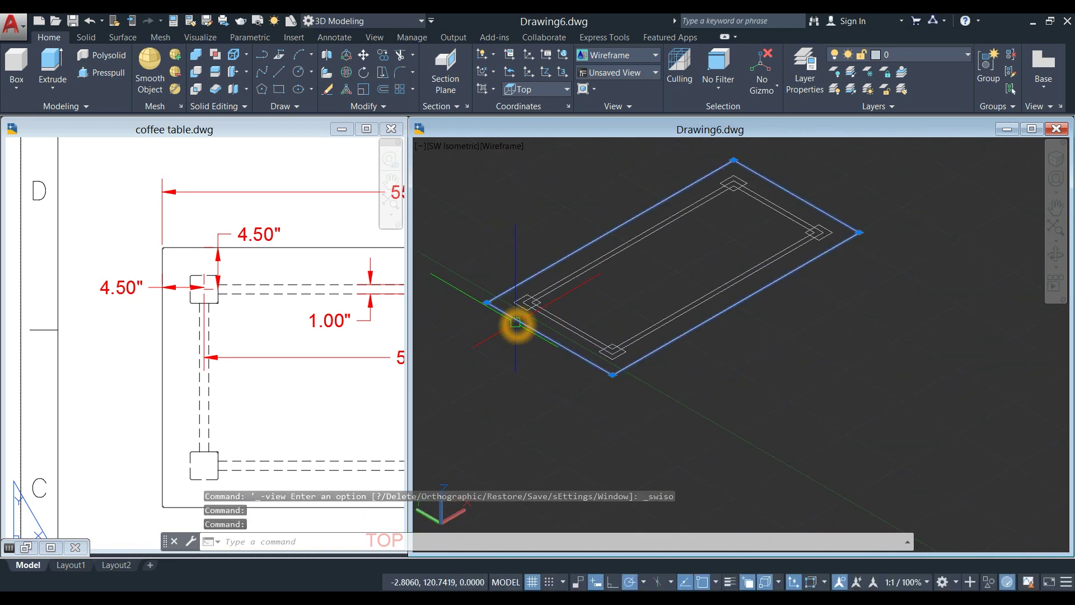
{"action": "left_click", "coordinate": [52, 63]}
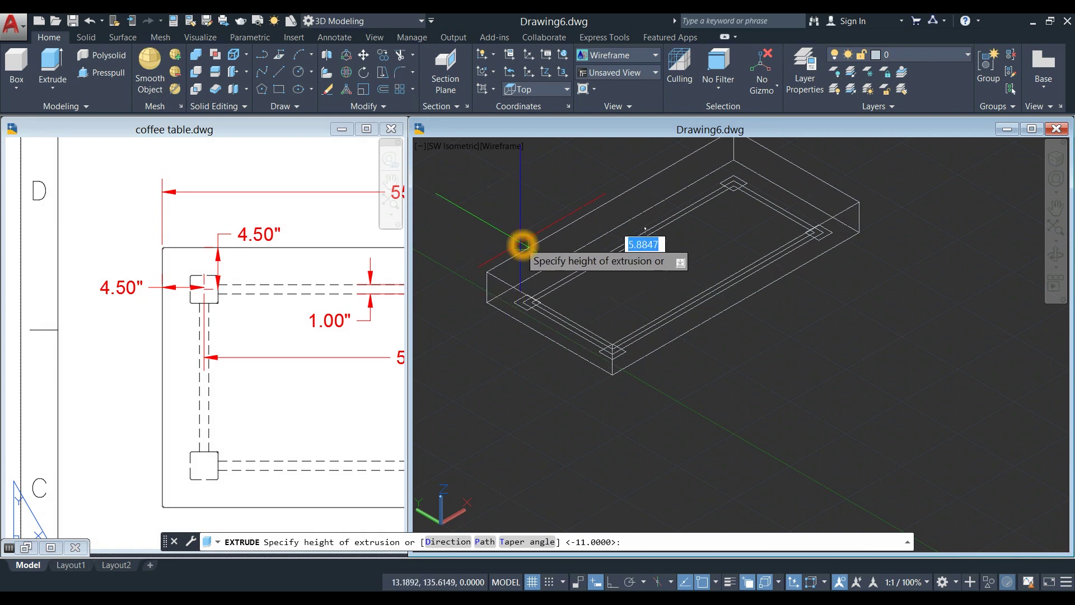
{"action": "type", "text": "3"}
{"action": "key", "text": "Return"}
Step: Examine the tabletop thickness and leg height dimensions in the front view of the coffee table reference drawing
{"action": "left_click", "coordinate": [266, 420]}
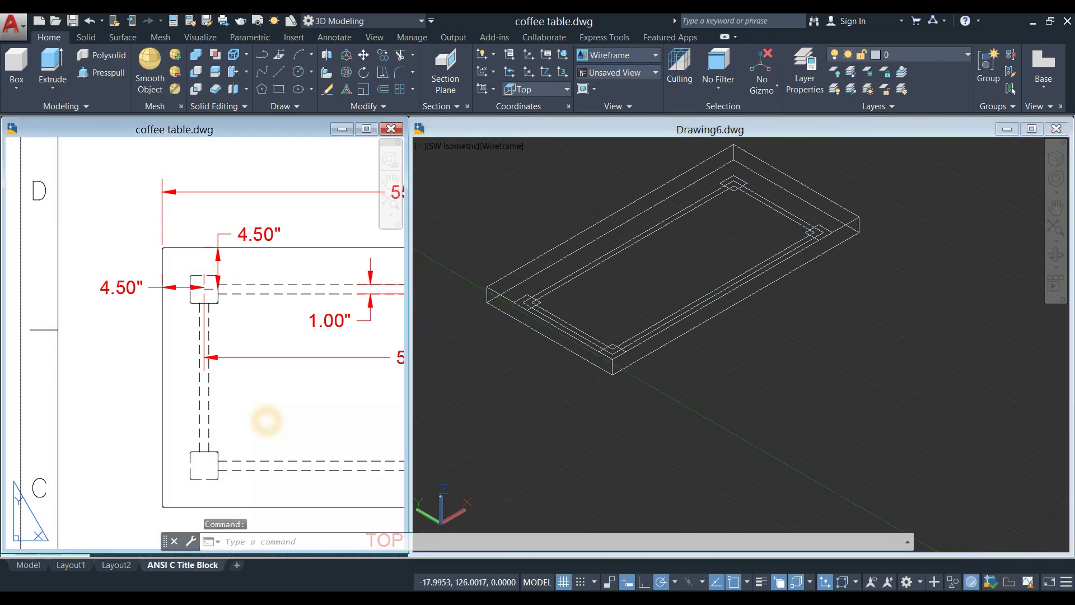
{"action": "scroll", "coordinate": [266, 420], "scroll_direction": "down", "scroll_amount": 1}
{"action": "middle_click_drag", "start_coordinate": [266, 421], "coordinate": [158, 241]}
{"action": "scroll", "coordinate": [314, 371], "scroll_direction": "down", "scroll_amount": 1}
{"action": "middle_click_drag", "start_coordinate": [316, 371], "coordinate": [185, 280]}
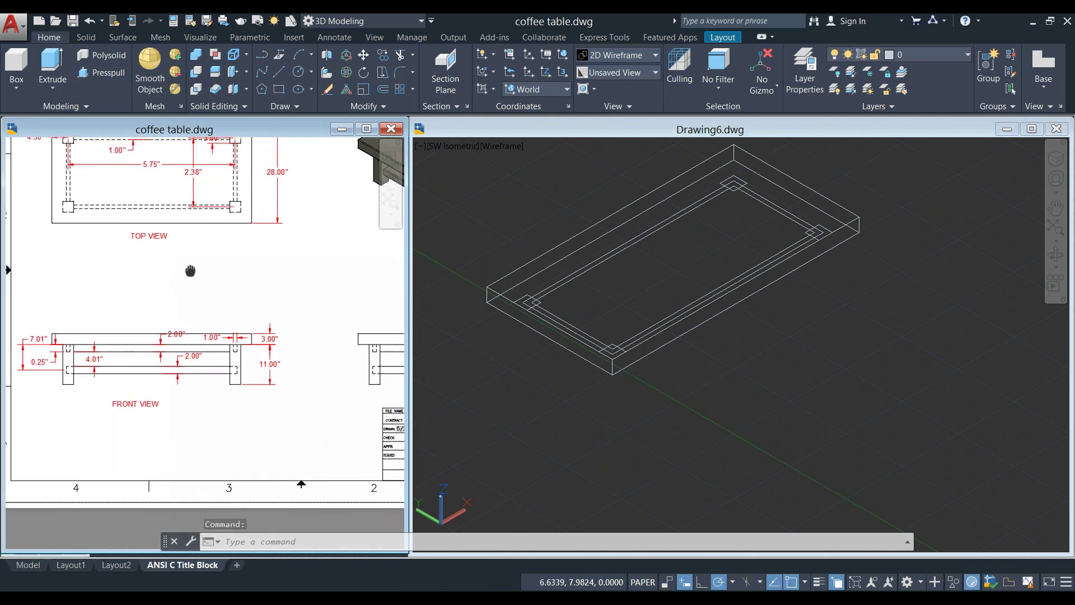
{"action": "scroll", "coordinate": [268, 360], "scroll_direction": "up", "scroll_amount": 4}
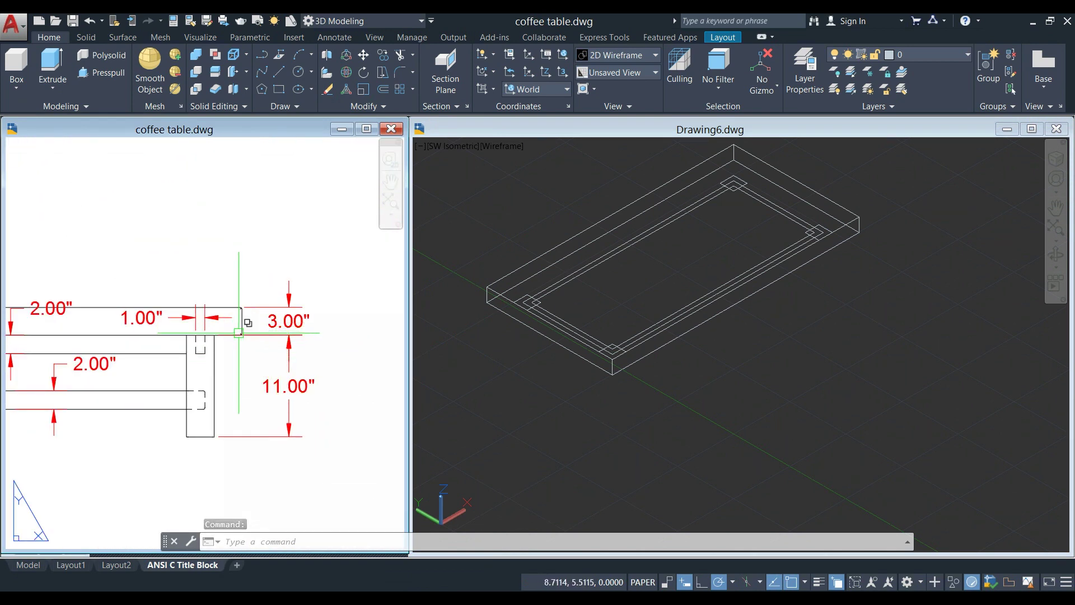
{"action": "scroll", "coordinate": [240, 312], "scroll_direction": "down", "scroll_amount": 5}
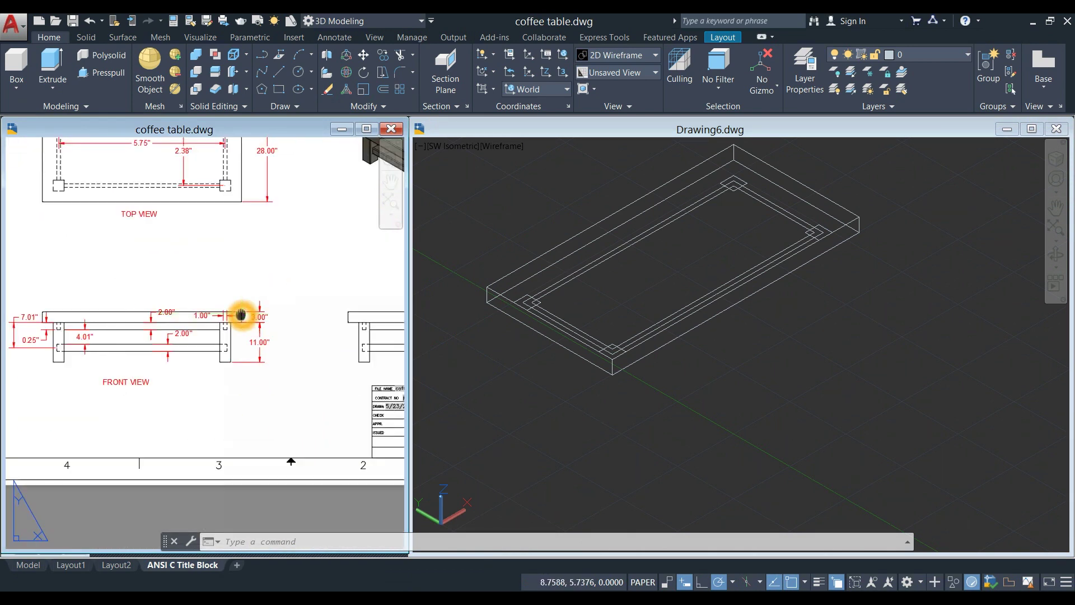
Step: Extrude the four corner leg squares in Drawing6 downward by 11, following the reference leg height
{"action": "left_click", "coordinate": [587, 411]}
{"action": "scroll", "coordinate": [540, 340], "scroll_direction": "up", "scroll_amount": 3}
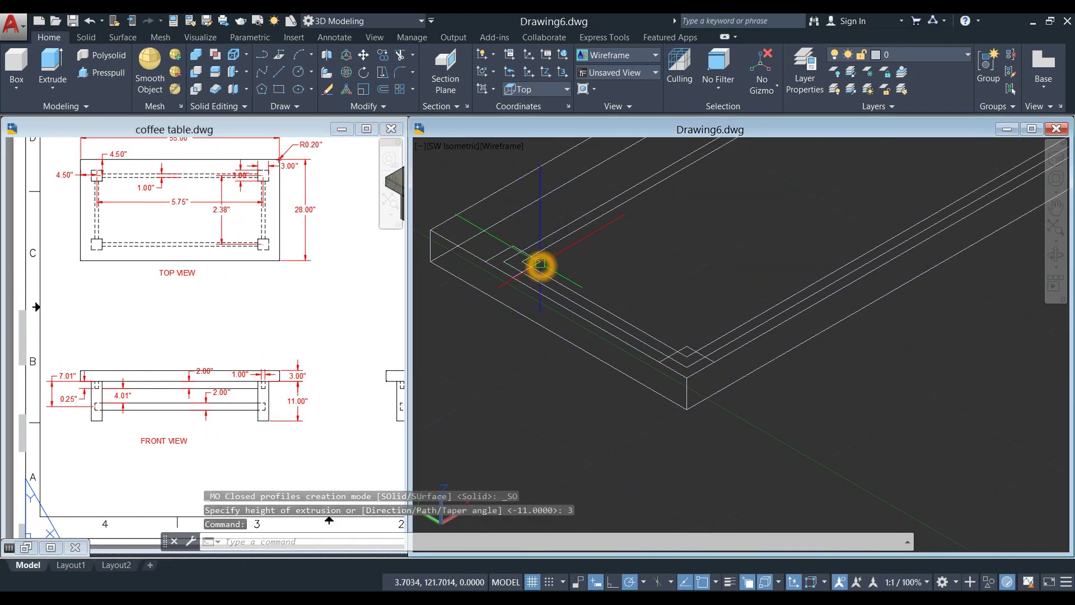
{"action": "left_click", "coordinate": [540, 263]}
{"action": "middle_click_drag", "start_coordinate": [605, 291], "coordinate": [499, 291]}
{"action": "scroll", "coordinate": [499, 290], "scroll_direction": "down", "scroll_amount": 2}
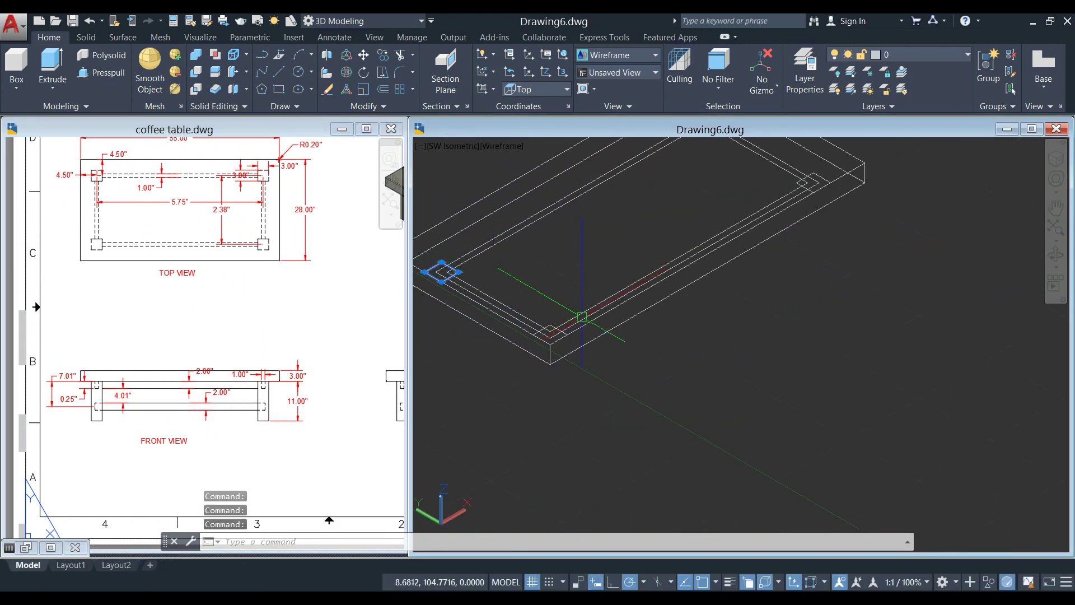
{"action": "scroll", "coordinate": [582, 317], "scroll_direction": "up", "scroll_amount": 3}
{"action": "scroll", "coordinate": [520, 310], "scroll_direction": "down", "scroll_amount": 6}
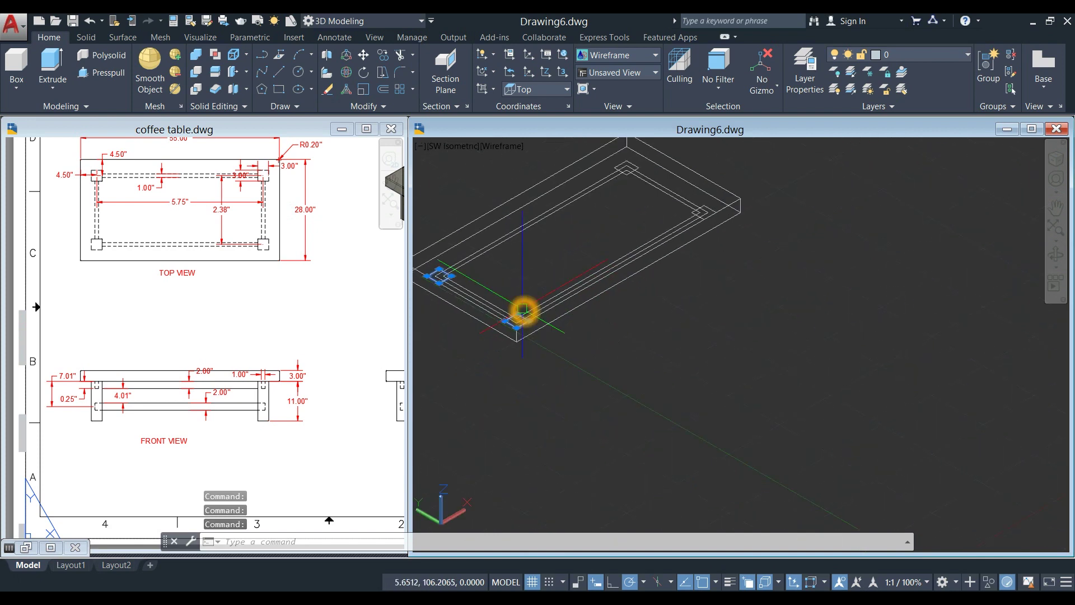
{"action": "middle_click_drag", "start_coordinate": [522, 313], "coordinate": [497, 372]}
{"action": "scroll", "coordinate": [496, 372], "scroll_direction": "down", "scroll_amount": 2}
{"action": "scroll", "coordinate": [558, 288], "scroll_direction": "up", "scroll_amount": 5}
{"action": "scroll", "coordinate": [561, 289], "scroll_direction": "up", "scroll_amount": 2}
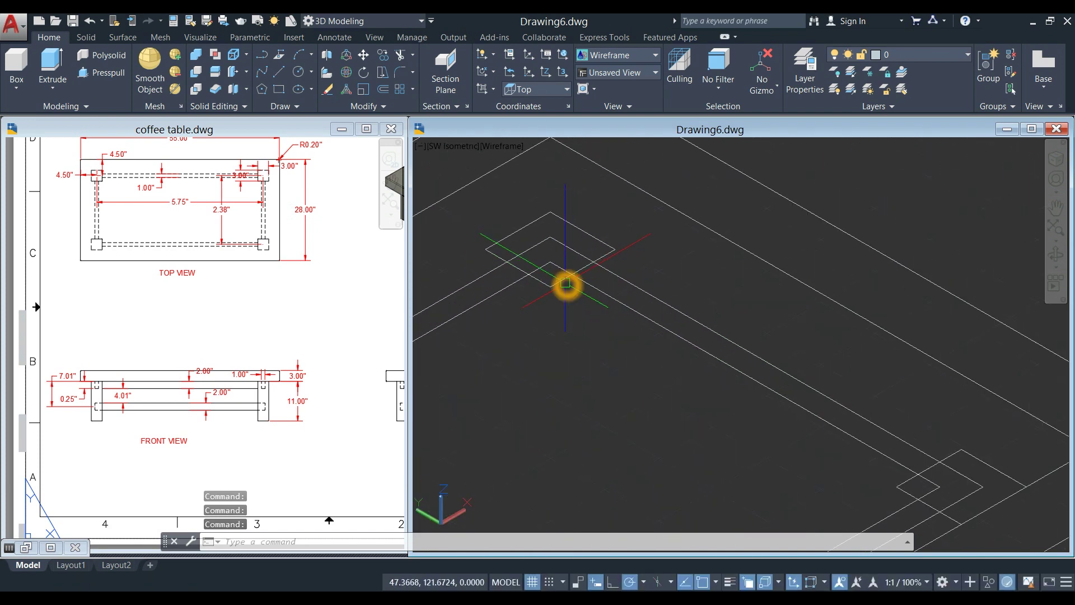
{"action": "left_click", "coordinate": [567, 275]}
{"action": "scroll", "coordinate": [696, 348], "scroll_direction": "down", "scroll_amount": 2}
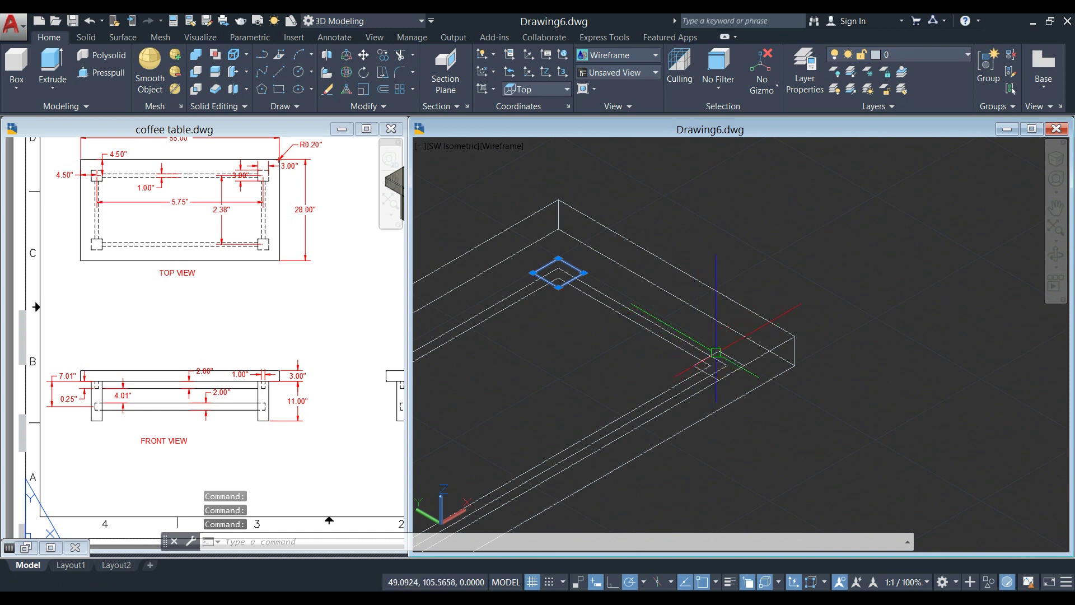
{"action": "scroll", "coordinate": [646, 327], "scroll_direction": "down", "scroll_amount": 4}
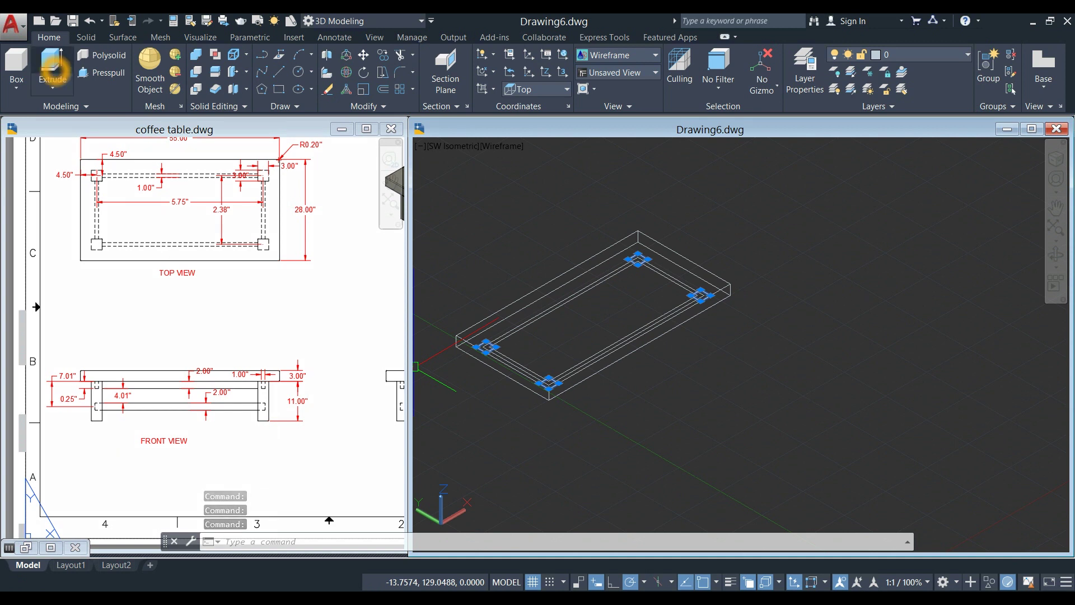
{"action": "left_click", "coordinate": [54, 69]}
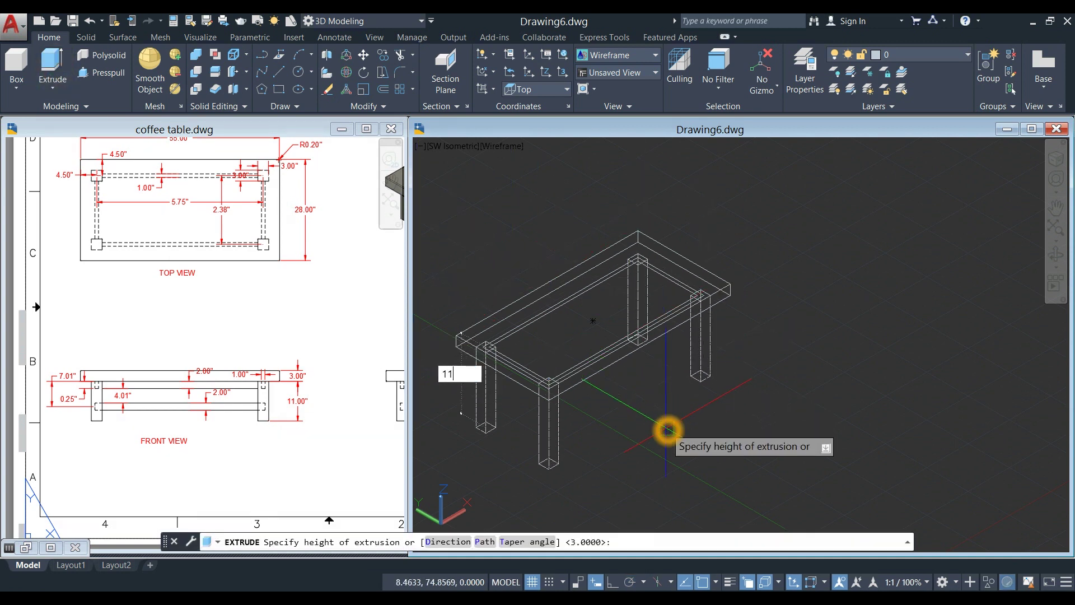
{"action": "key", "text": "Return"}
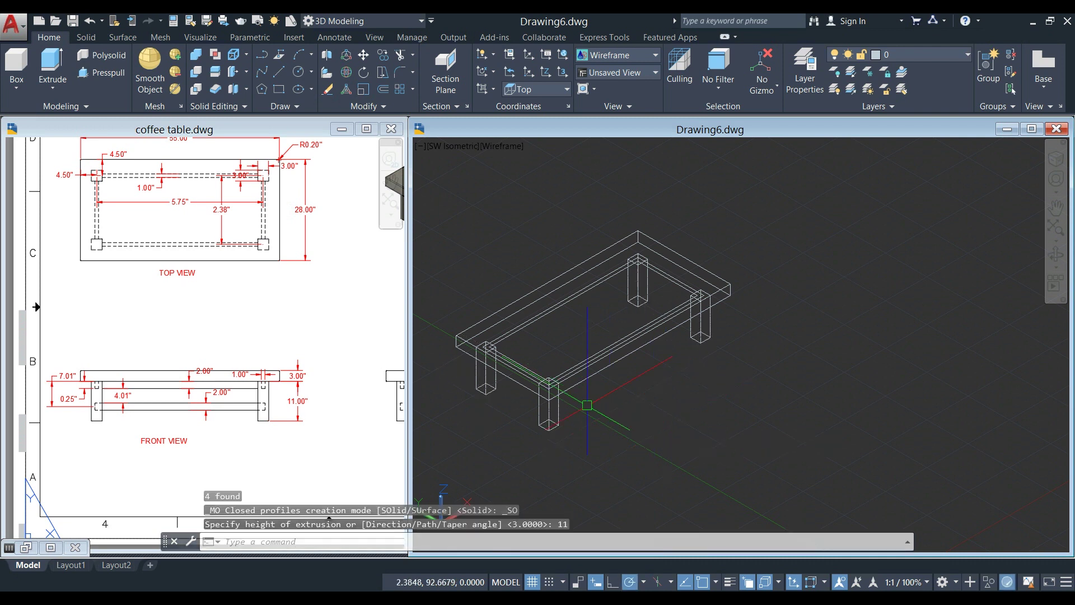
Step: Select the inner and outer rail rectangles running between the legs in Drawing6
{"action": "middle_click_drag", "start_coordinate": [586, 405], "coordinate": [596, 372], "text": "shift"}
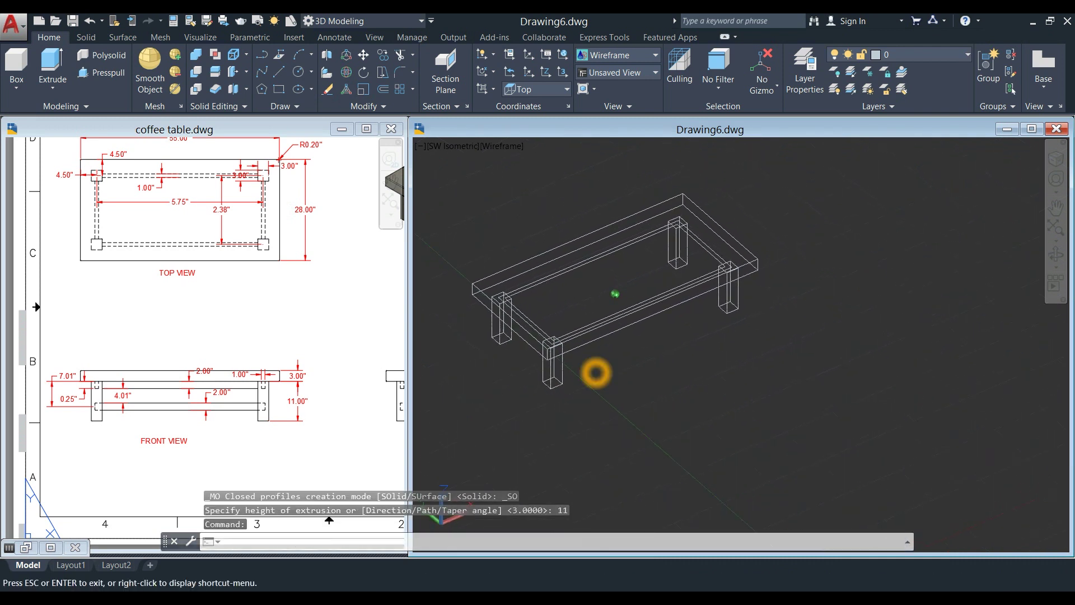
{"action": "scroll", "coordinate": [513, 342], "scroll_direction": "up", "scroll_amount": 5}
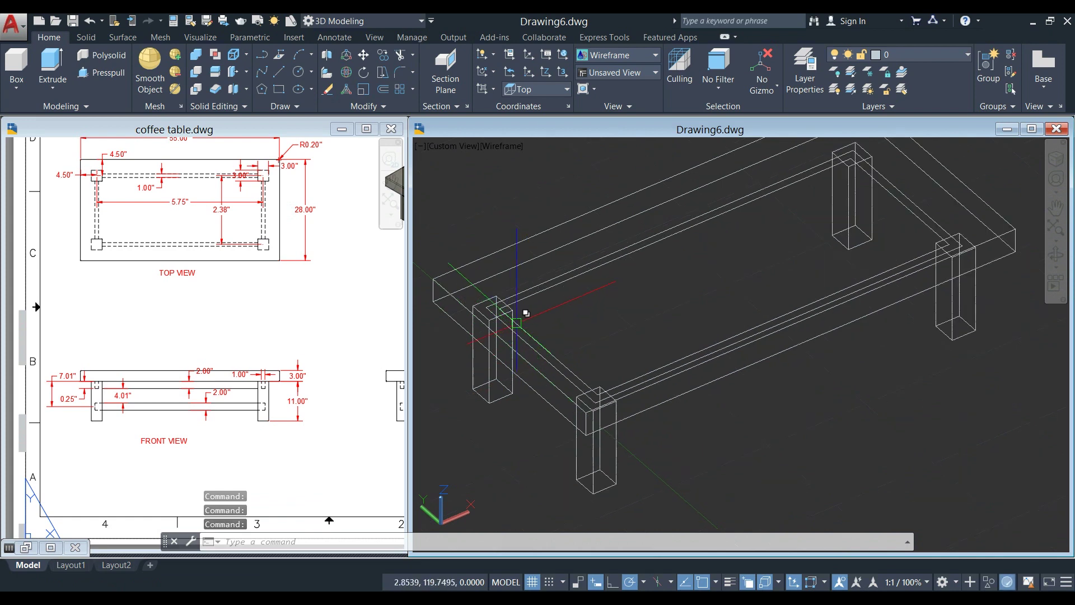
{"action": "scroll", "coordinate": [526, 313], "scroll_direction": "up", "scroll_amount": 2}
{"action": "left_click", "coordinate": [527, 276]}
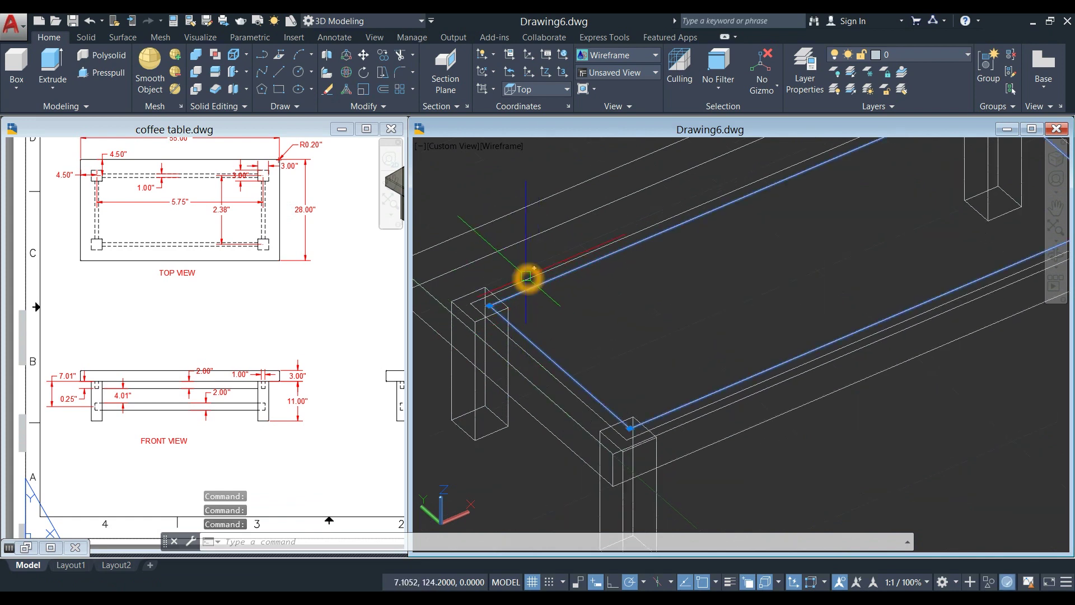
{"action": "left_click", "coordinate": [526, 277]}
Step: Examine the rail height dimensions in the front view of the coffee table reference drawing
{"action": "left_click", "coordinate": [200, 428]}
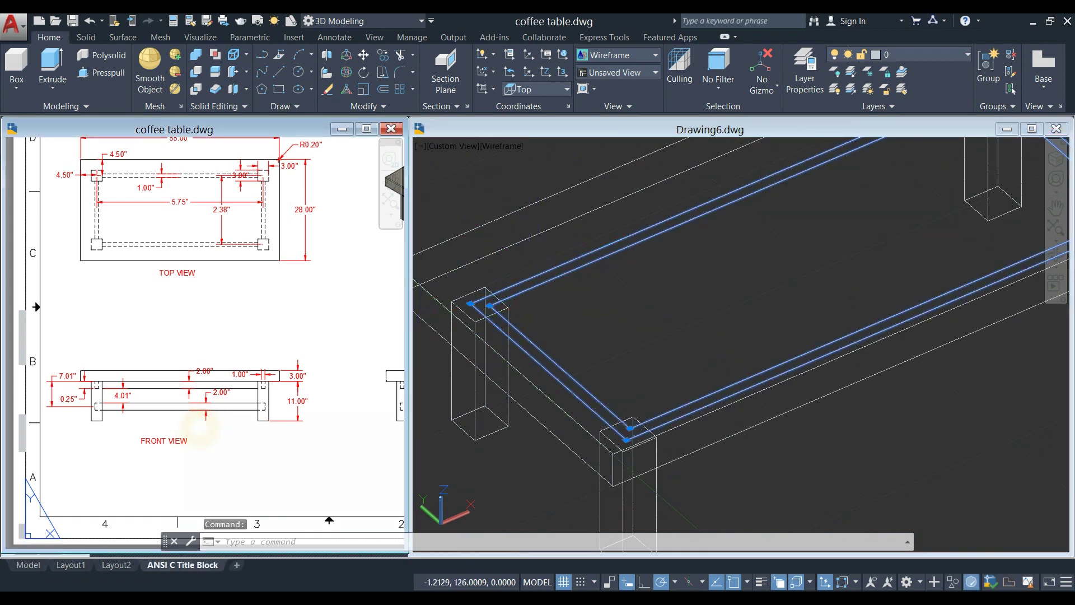
{"action": "scroll", "coordinate": [145, 393], "scroll_direction": "up", "scroll_amount": 2}
{"action": "middle_click_drag", "start_coordinate": [146, 393], "coordinate": [136, 396]}
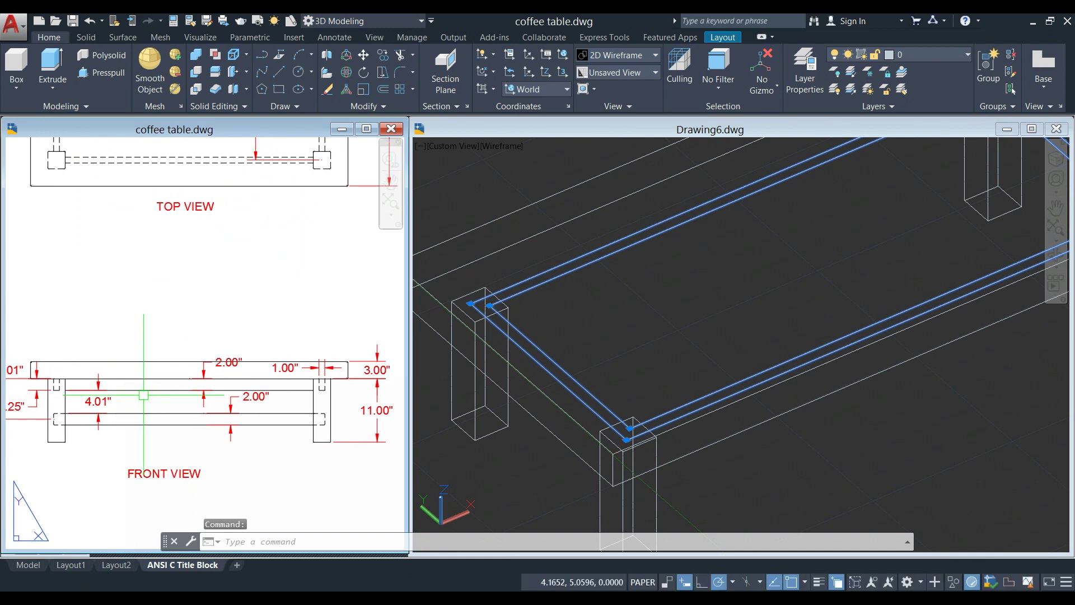
{"action": "scroll", "coordinate": [206, 379], "scroll_direction": "up", "scroll_amount": 3}
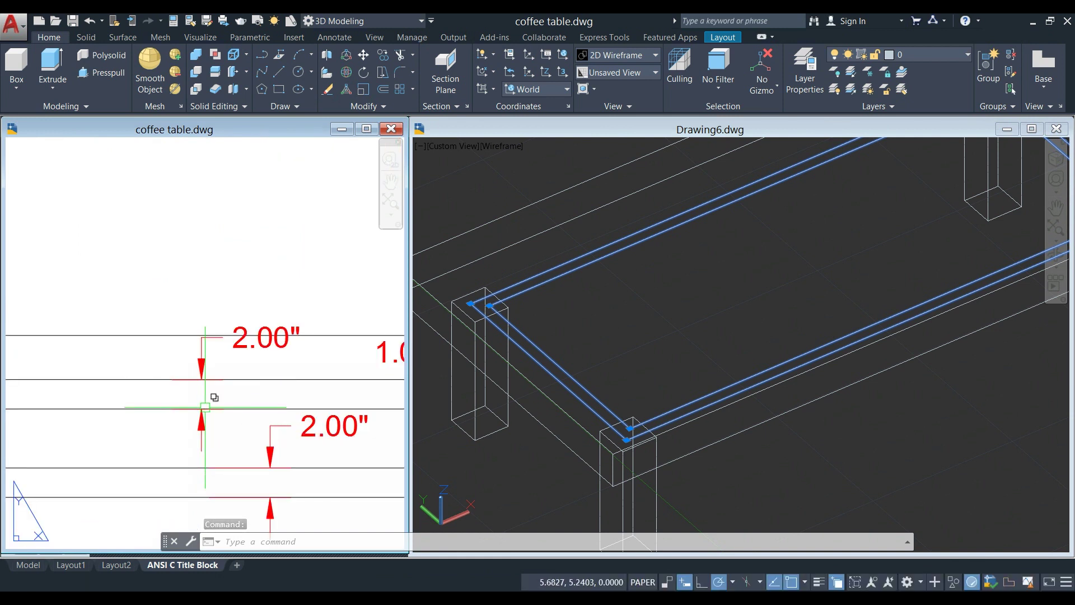
{"action": "scroll", "coordinate": [212, 402], "scroll_direction": "down", "scroll_amount": 3}
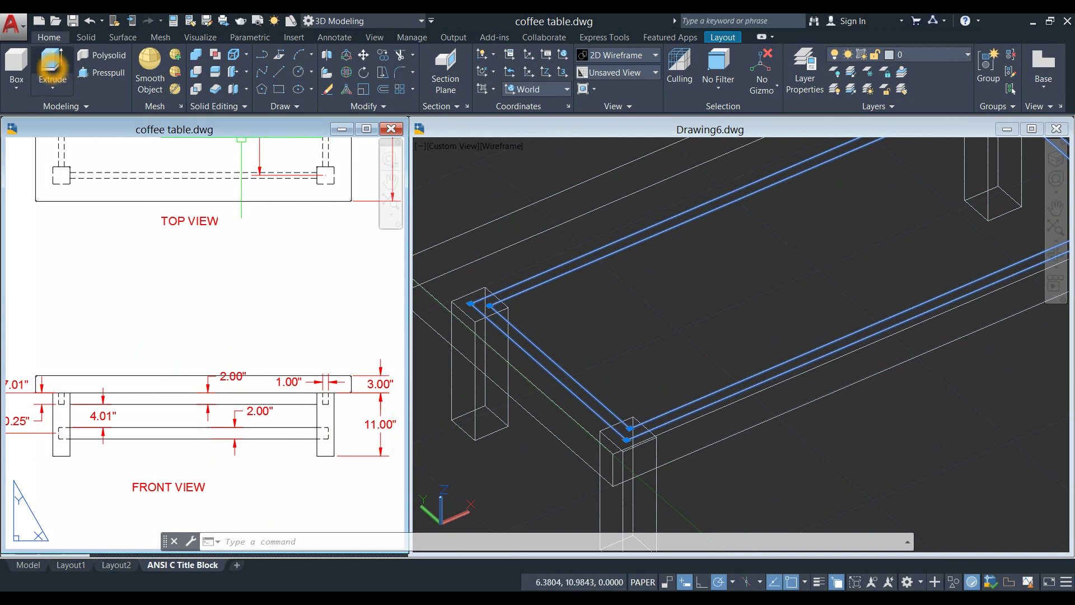
Step: Extrude both nested rail rectangles in Drawing6 downward by 2, beneath the tabletop
{"action": "left_click", "coordinate": [53, 64]}
{"action": "left_click", "coordinate": [556, 298]}
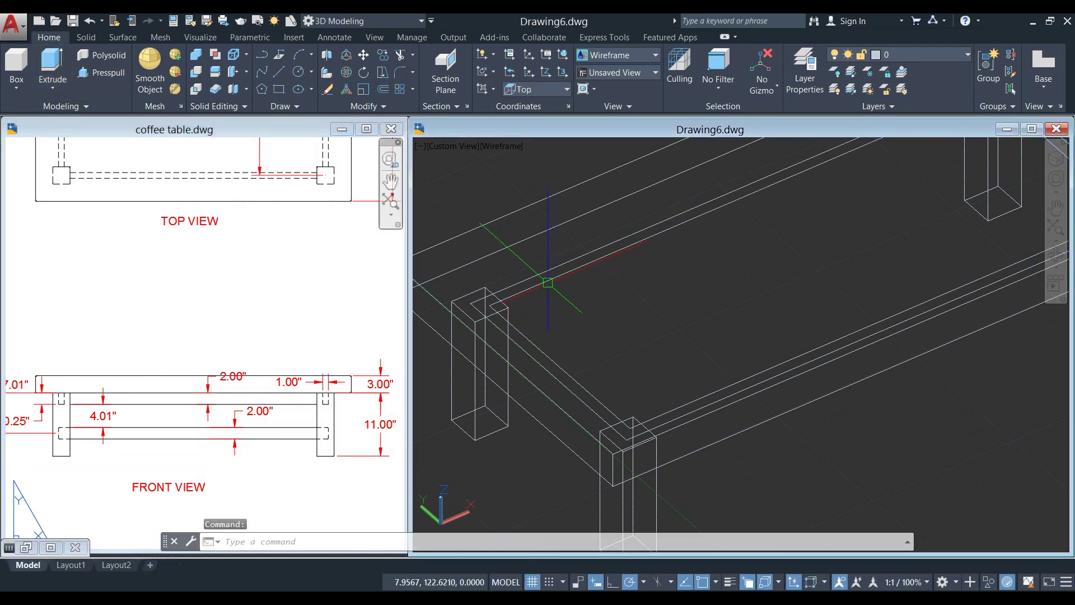
{"action": "left_click", "coordinate": [540, 275]}
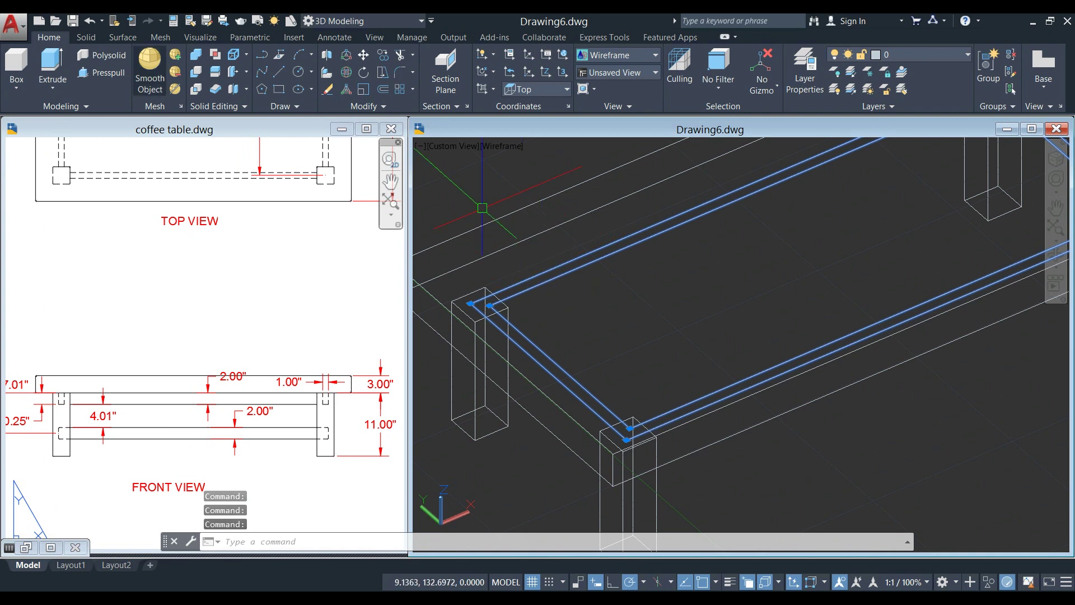
{"action": "left_click", "coordinate": [52, 64]}
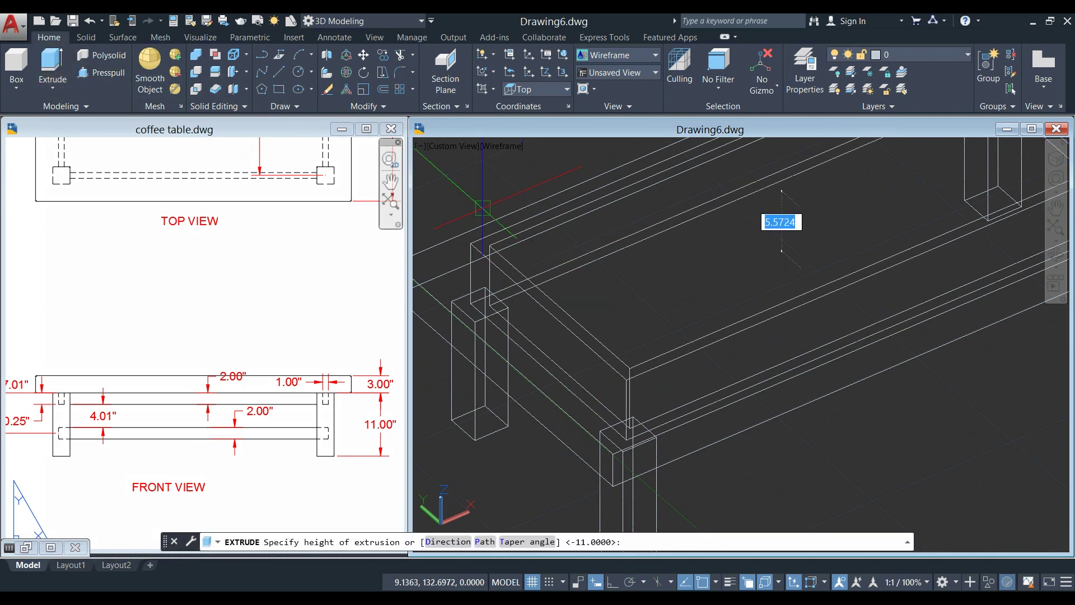
{"action": "middle_click_drag", "start_coordinate": [507, 271], "coordinate": [657, 326], "text": "shift"}
{"action": "left_click", "coordinate": [672, 362]}
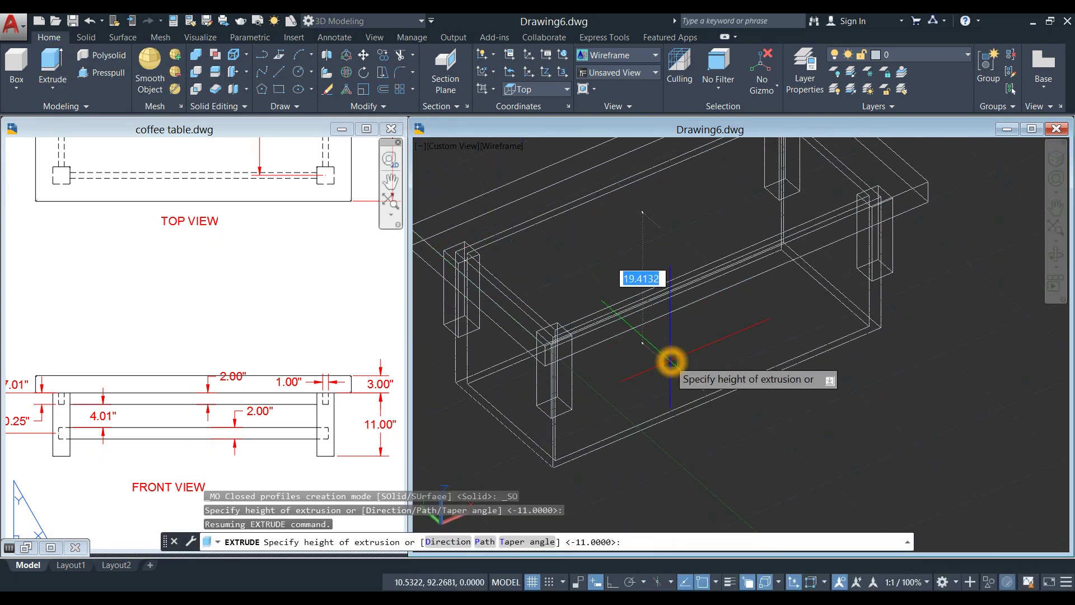
{"action": "key", "text": "Return"}
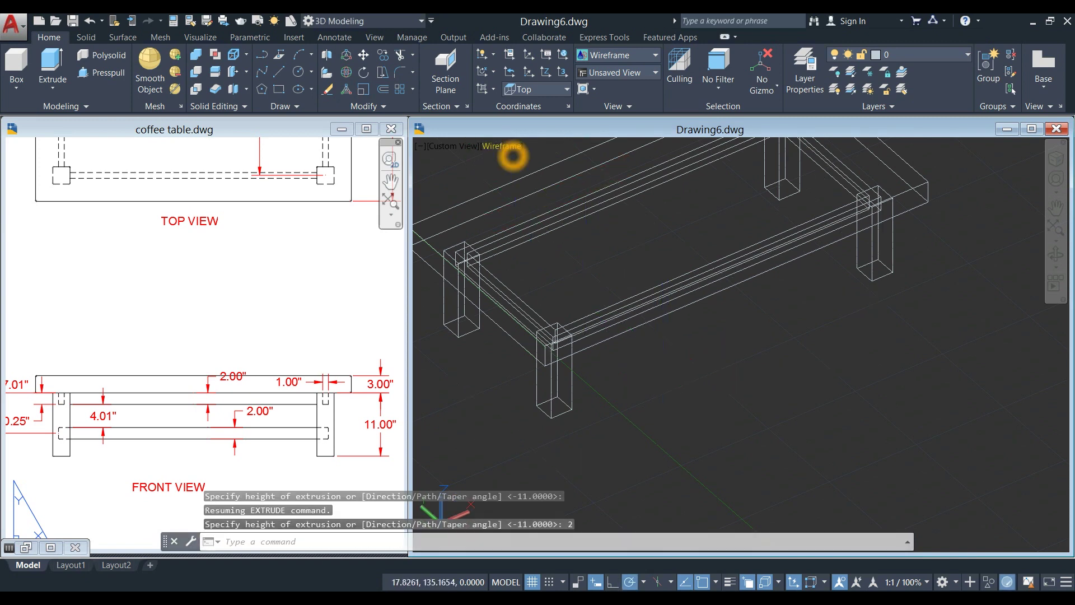
Step: Change the visual style of Drawing6 to X-ray and view the table from a low front angle
{"action": "left_click", "coordinate": [502, 146]}
{"action": "left_click", "coordinate": [541, 298]}
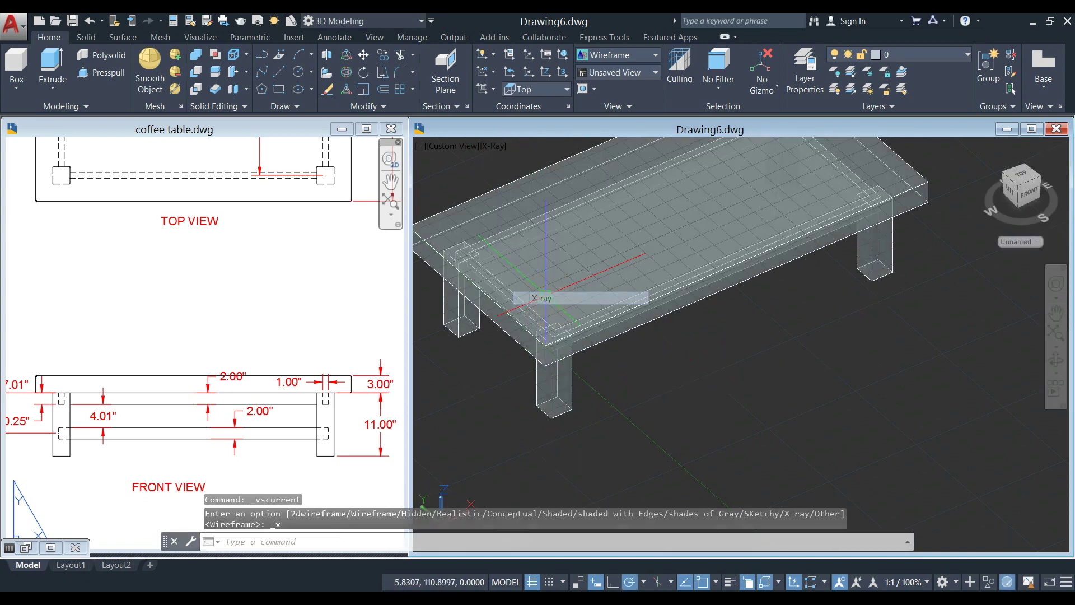
{"action": "middle_click_drag", "start_coordinate": [669, 362], "coordinate": [666, 295], "text": "shift"}
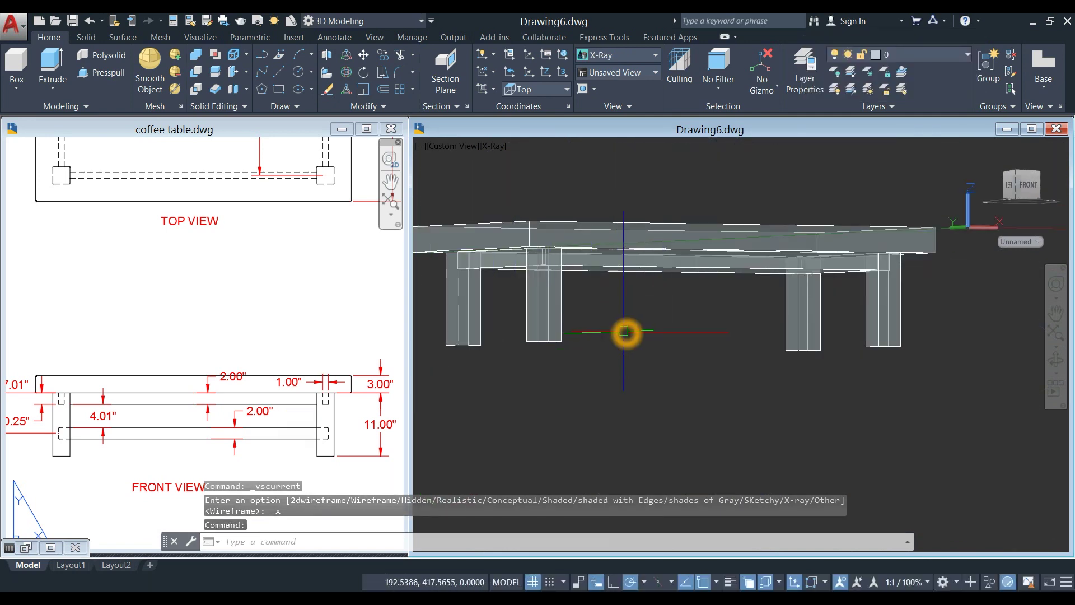
Step: Draw a helper line 4 units straight down from the midpoint of the upper rail's lower front edge
{"action": "type", "text": "l"}
{"action": "key", "text": "Return"}
{"action": "middle_click_drag", "start_coordinate": [628, 335], "coordinate": [587, 363], "text": "shift"}
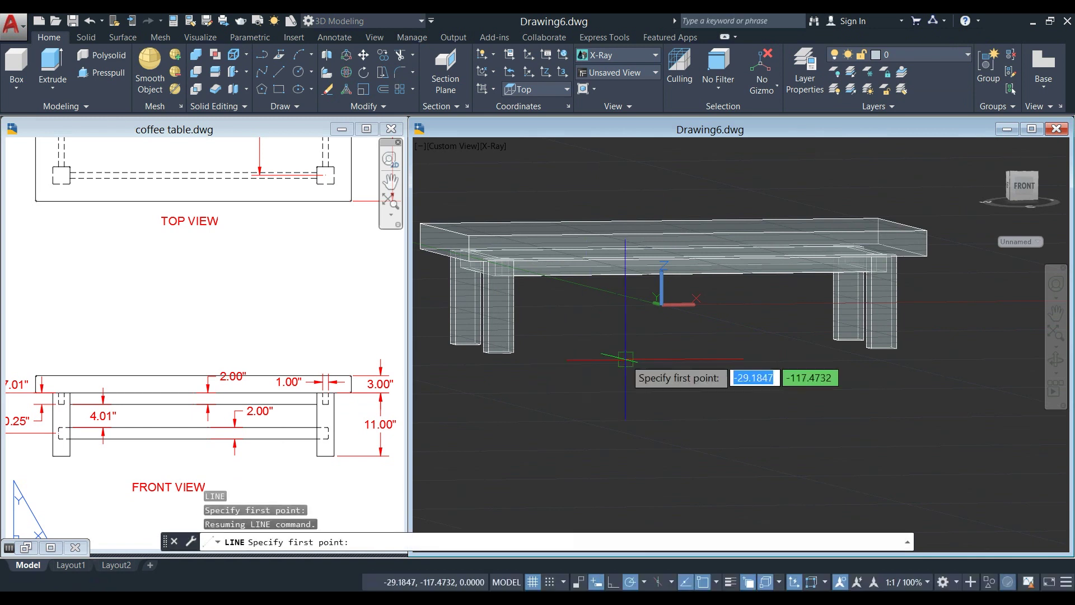
{"action": "left_click", "coordinate": [694, 277]}
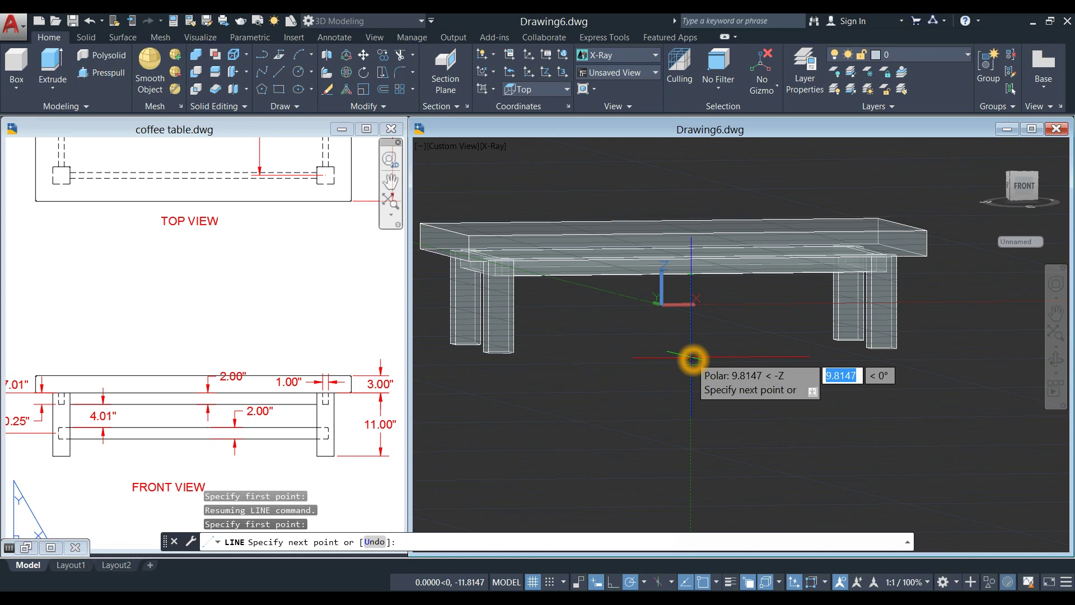
{"action": "type", "text": "4"}
{"action": "key", "text": "Return"}
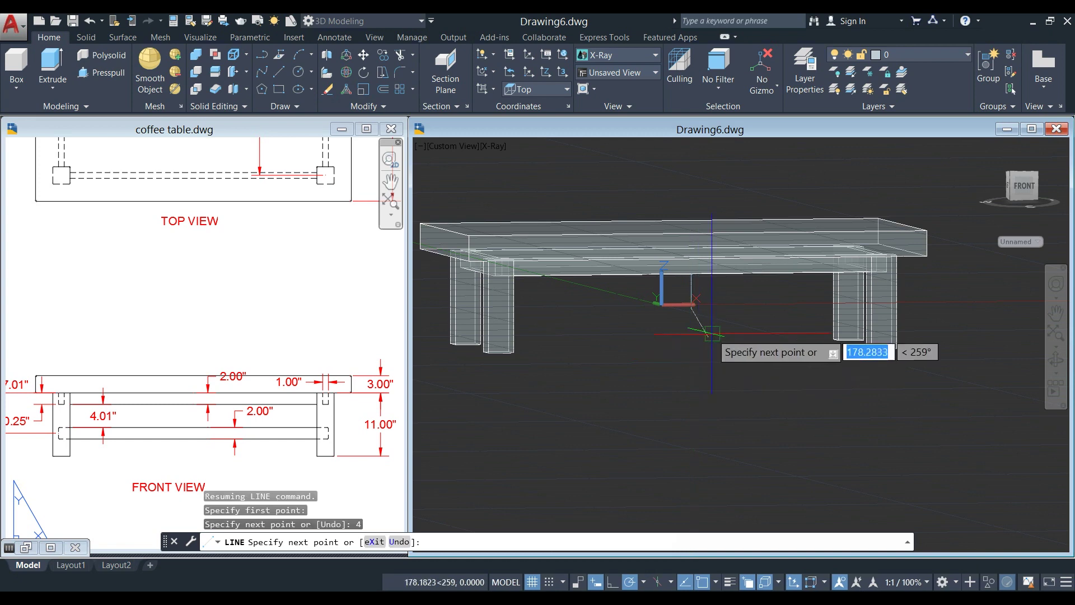
{"action": "right_click", "coordinate": [714, 330]}
{"action": "left_click", "coordinate": [737, 339]}
{"action": "middle_click_drag", "start_coordinate": [660, 348], "coordinate": [767, 375], "text": "shift"}
Step: Examine the gap between upper and lower rails in the reference front view and the rail layout in its rendered view
{"action": "left_click", "coordinate": [197, 431]}
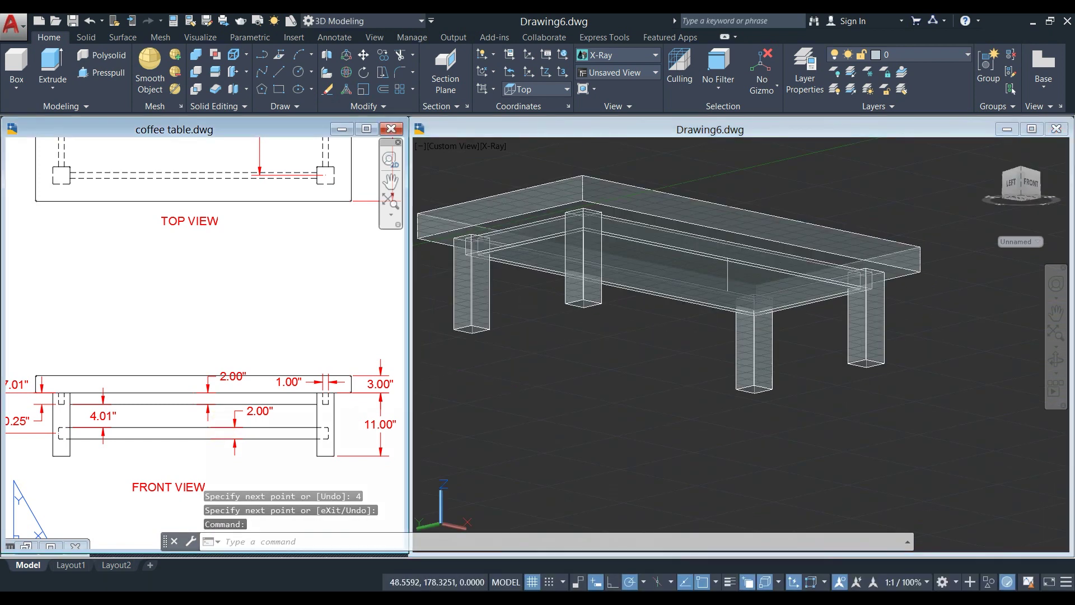
{"action": "scroll", "coordinate": [109, 434], "scroll_direction": "up", "scroll_amount": 4}
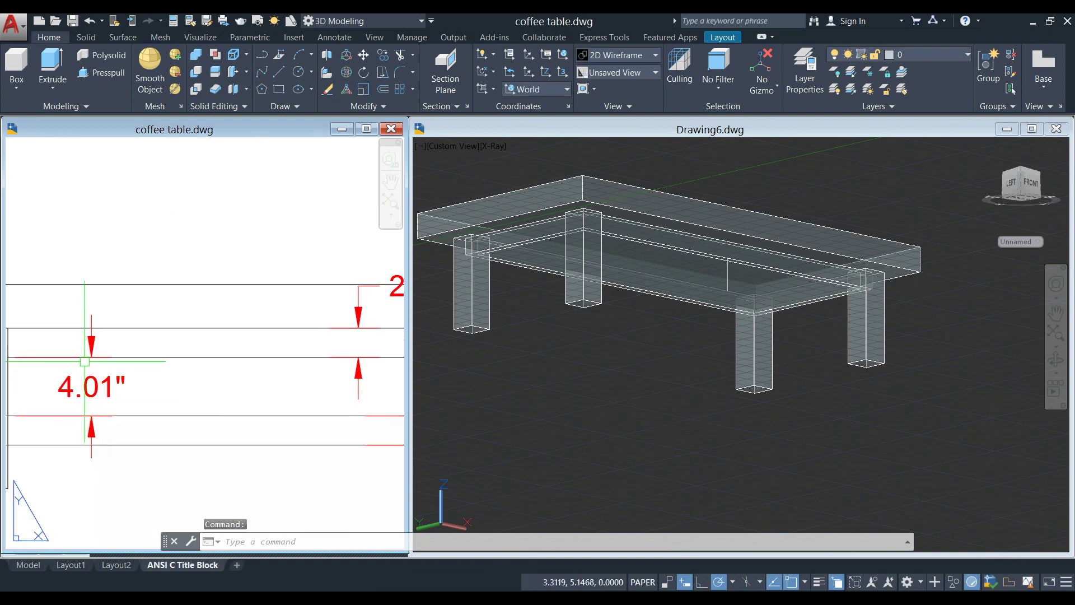
{"action": "scroll", "coordinate": [133, 405], "scroll_direction": "down", "scroll_amount": 5}
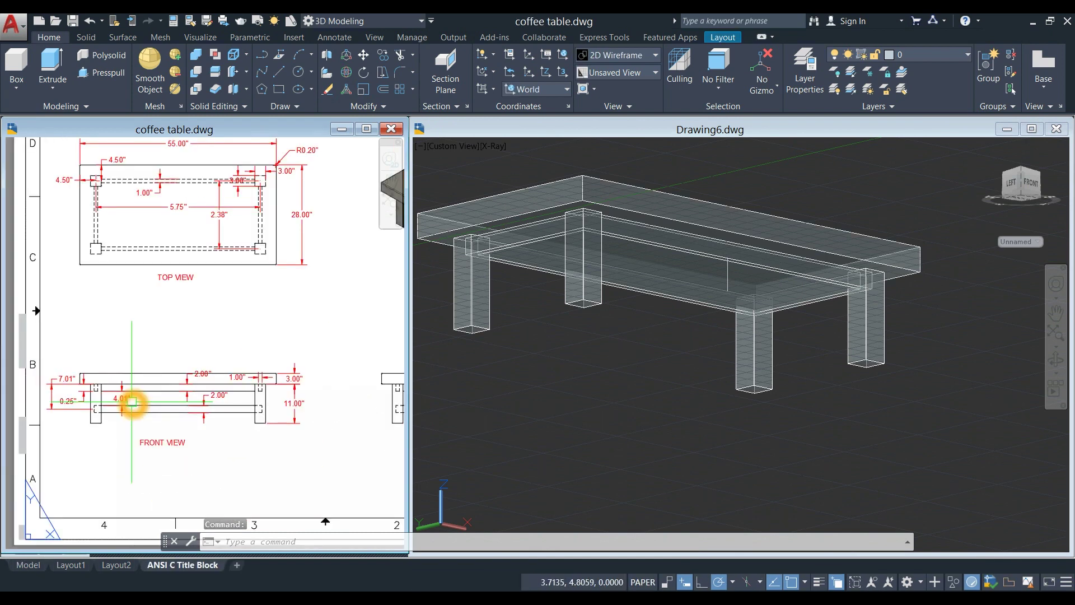
{"action": "scroll", "coordinate": [176, 376], "scroll_direction": "down", "scroll_amount": 2}
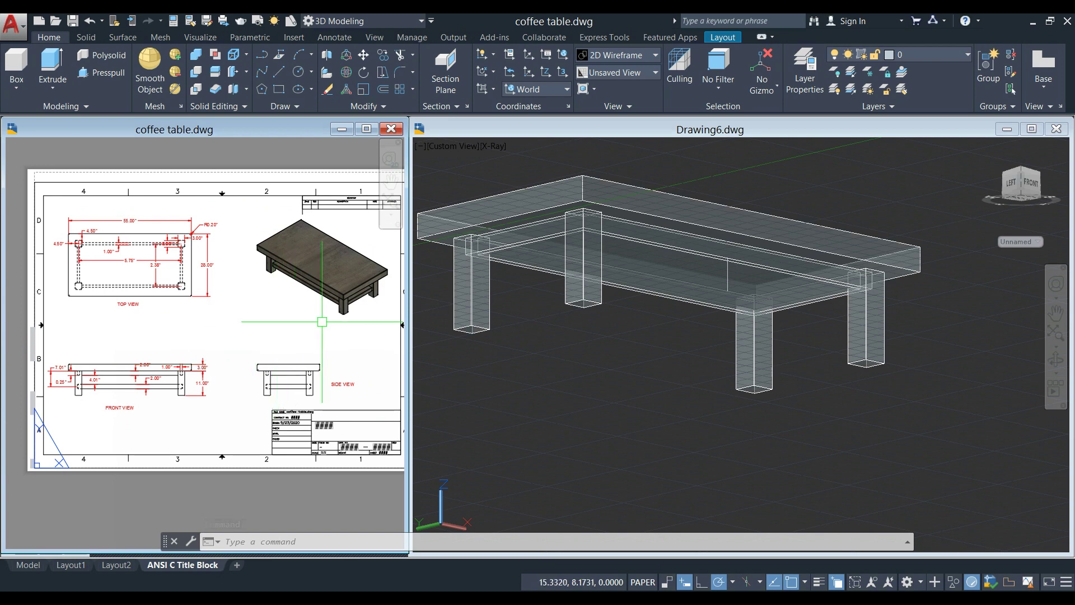
{"action": "scroll", "coordinate": [322, 321], "scroll_direction": "up", "scroll_amount": 8}
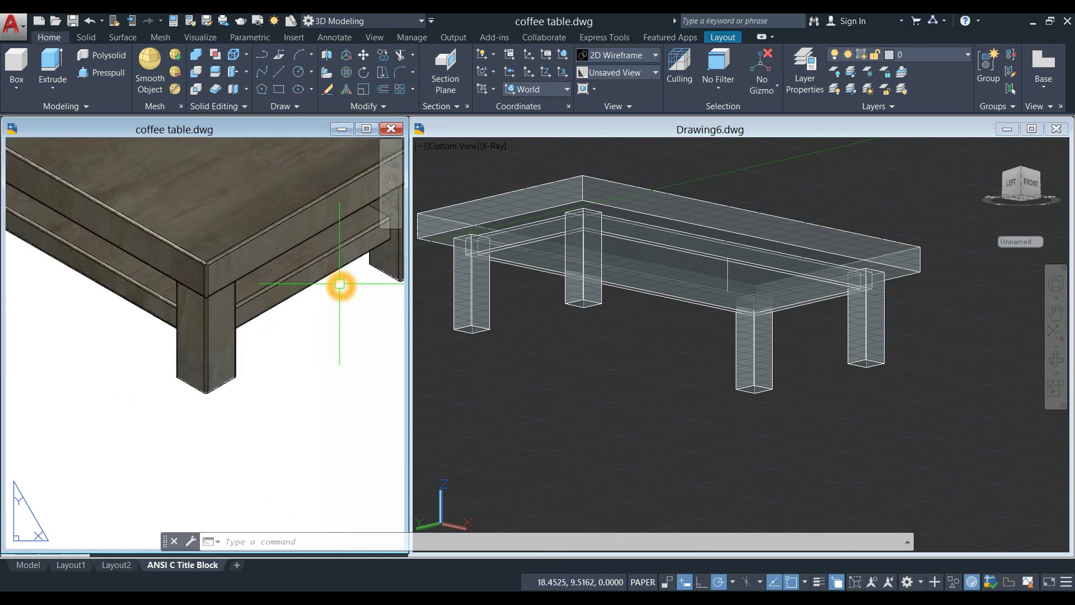
Step: Copy the outer rail solid straight down in Drawing6, from its top edge midpoint to the lower end of the helper line
{"action": "left_click", "coordinate": [600, 304]}
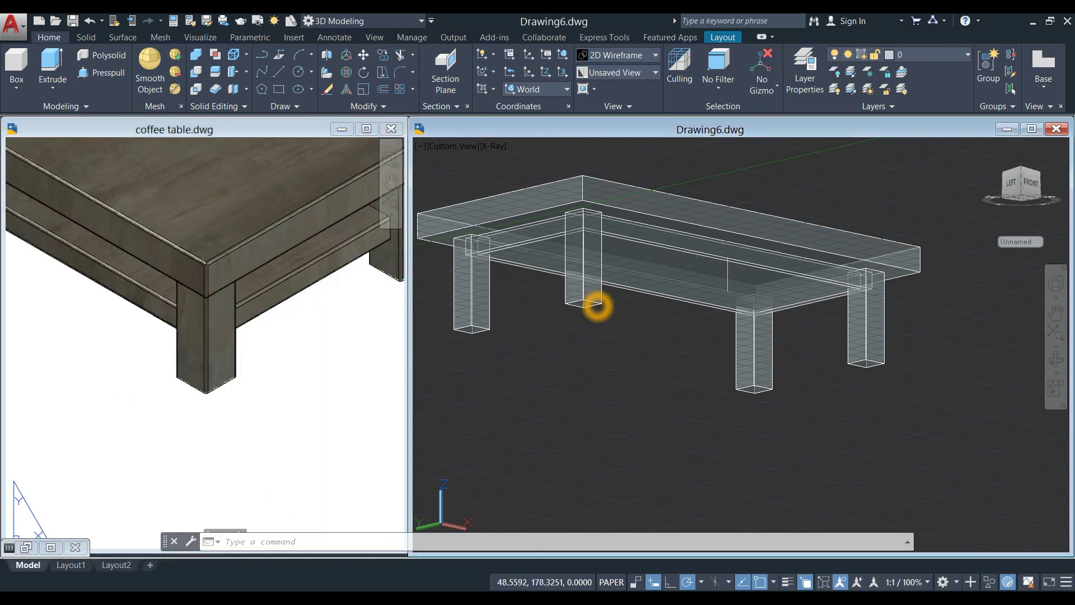
{"action": "middle_click_drag", "start_coordinate": [600, 304], "coordinate": [569, 354], "text": "shift"}
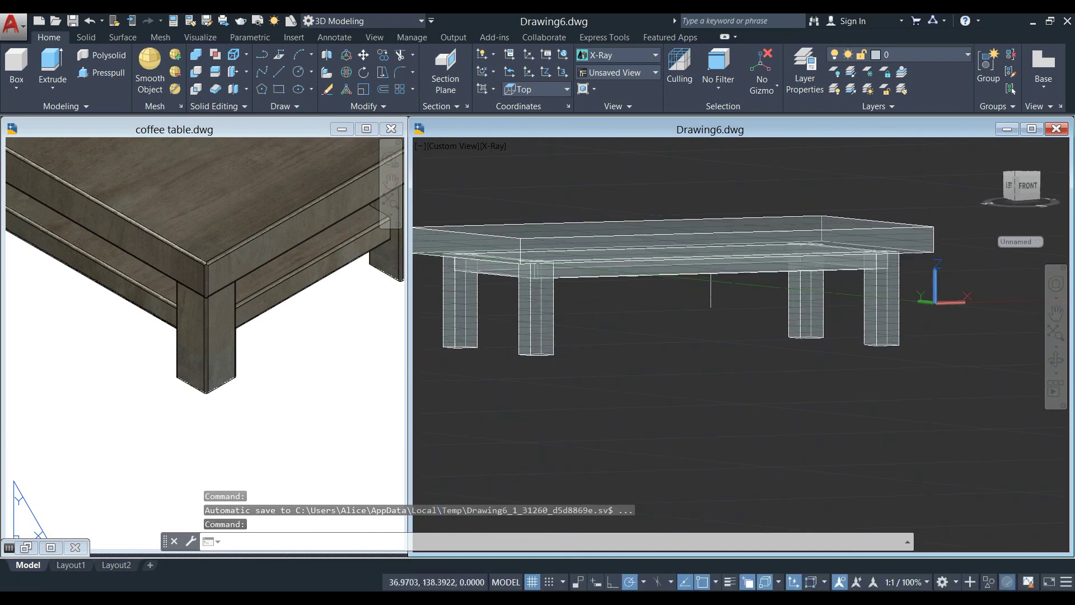
{"action": "left_click", "coordinate": [628, 277]}
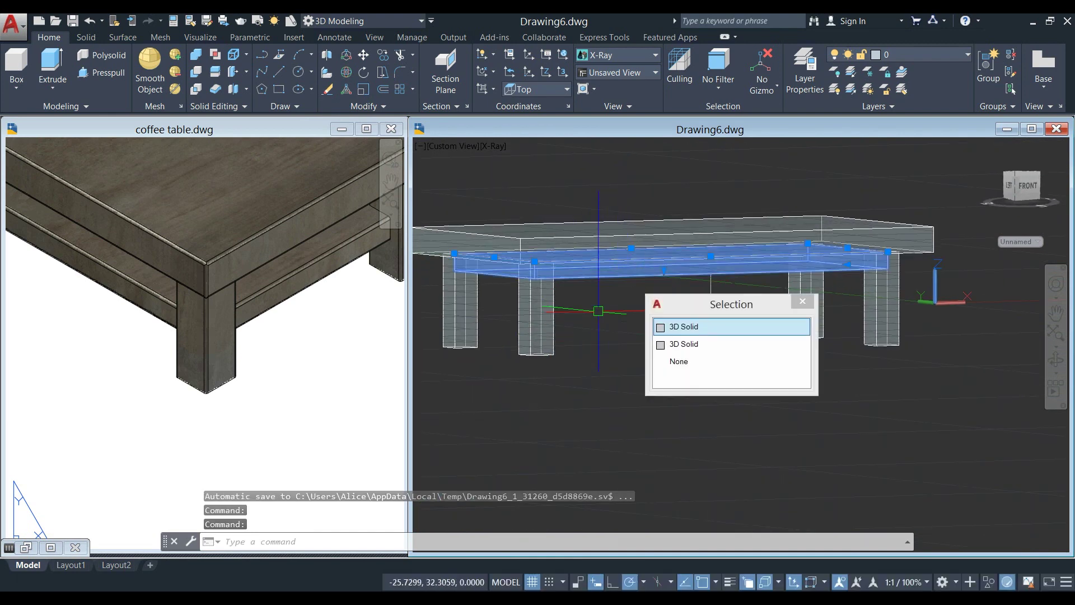
{"action": "right_click", "coordinate": [598, 313]}
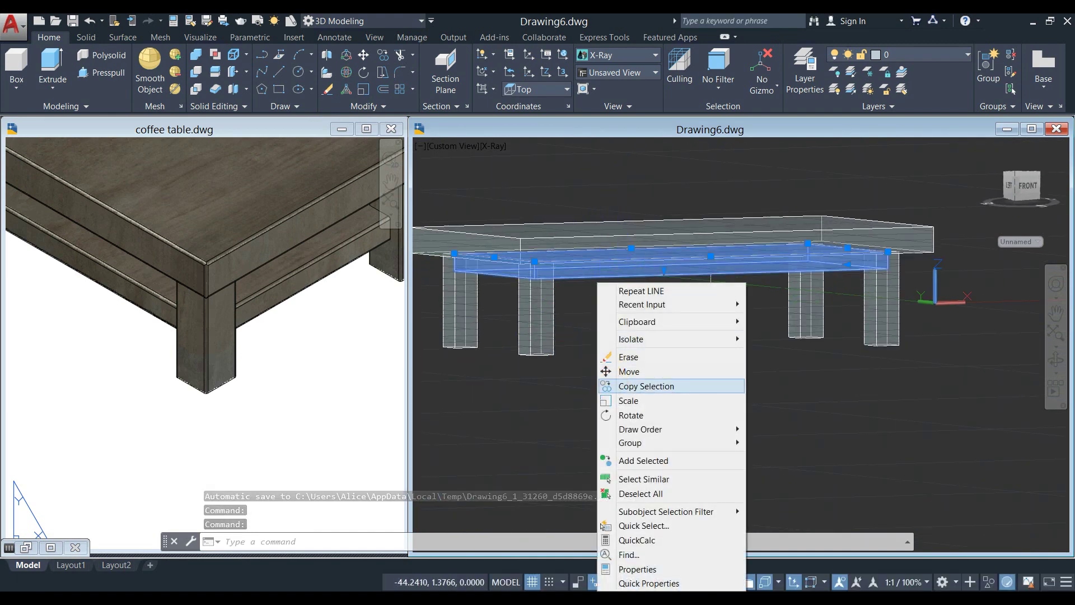
{"action": "left_click", "coordinate": [626, 392]}
{"action": "scroll", "coordinate": [718, 349], "scroll_direction": "up", "scroll_amount": 2}
{"action": "middle_click_drag", "start_coordinate": [719, 349], "coordinate": [688, 380]}
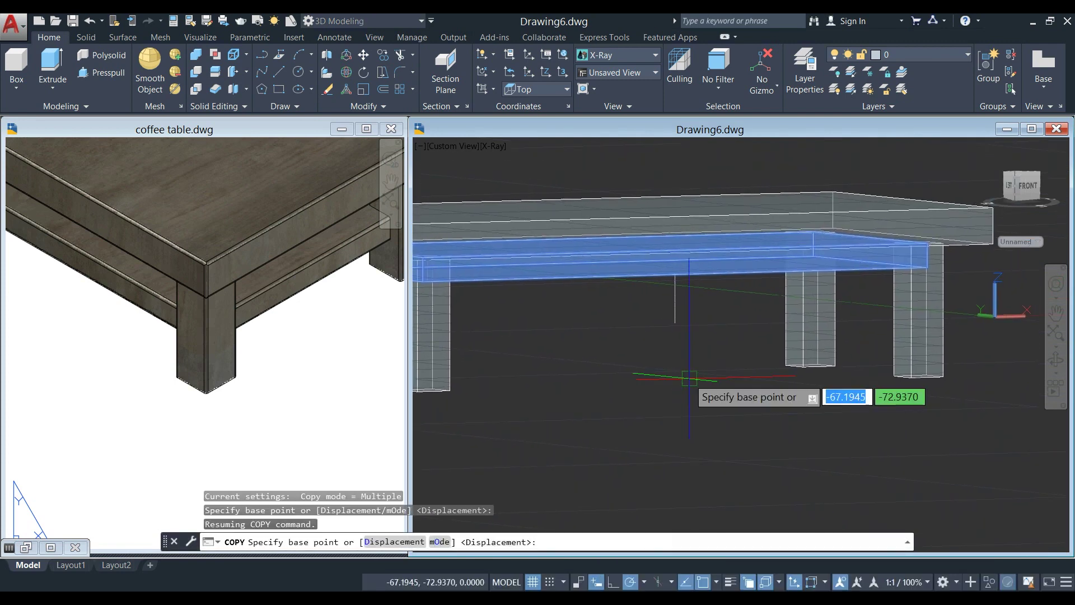
{"action": "mouse_move", "coordinate": [696, 295]}
{"action": "middle_mouse_down", "text": "shift"}
{"action": "mouse_move", "coordinate": [711, 322]}
{"action": "mouse_move", "coordinate": [713, 296]}
{"action": "middle_mouse_up", "text": "shift"}
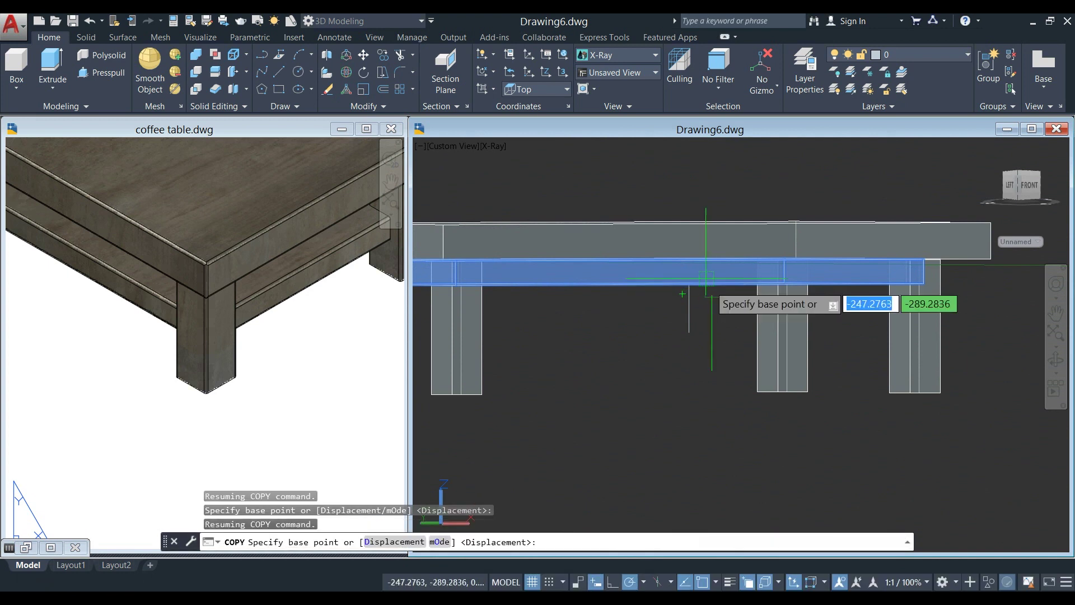
{"action": "left_click", "coordinate": [689, 264]}
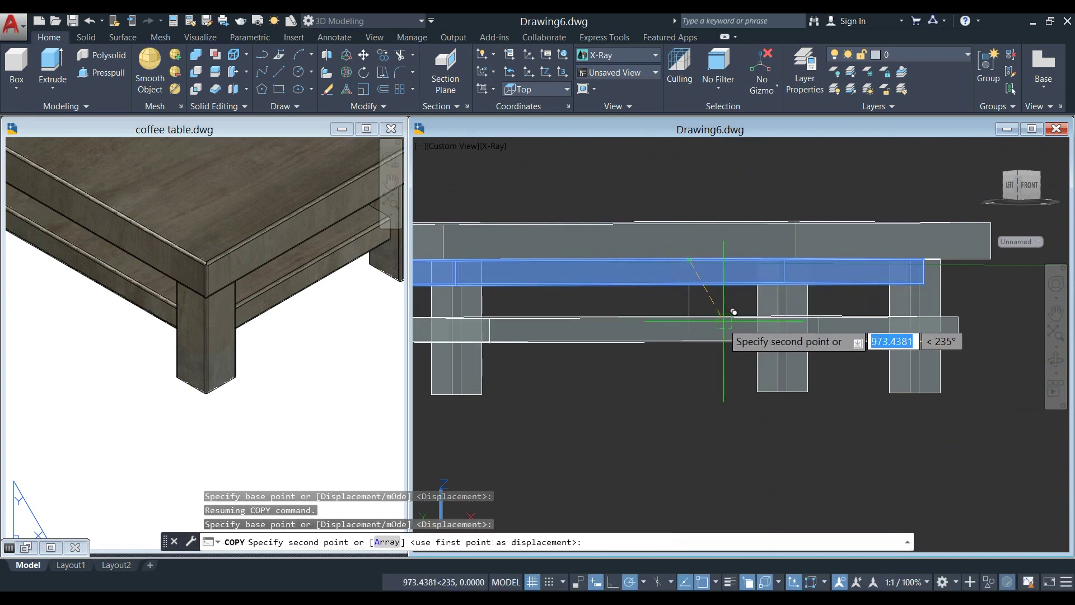
{"action": "left_click", "coordinate": [689, 335]}
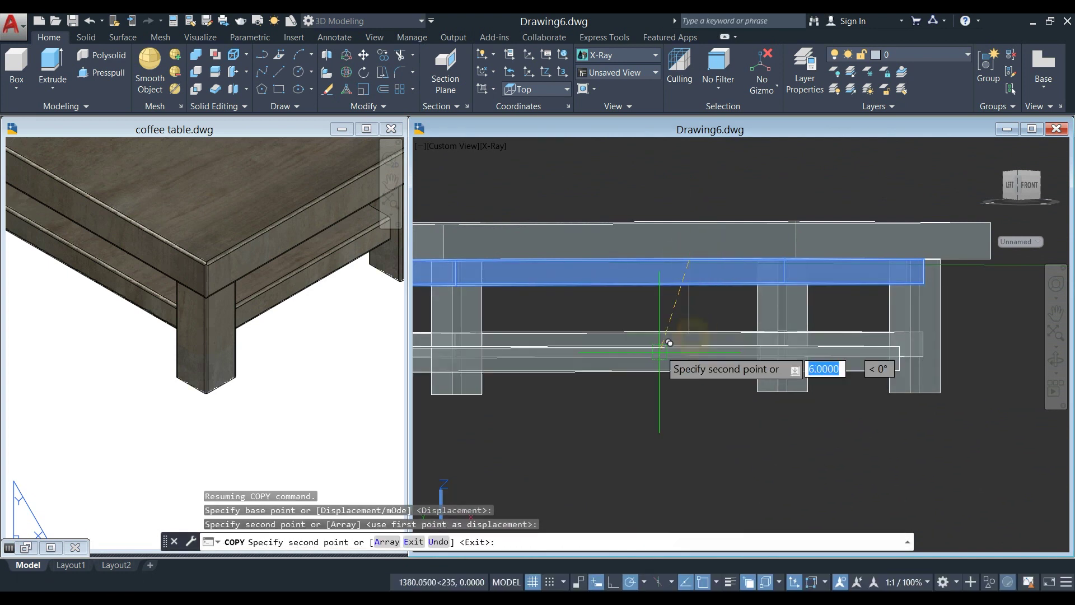
{"action": "right_click", "coordinate": [645, 372]}
{"action": "left_click", "coordinate": [653, 378]}
{"action": "scroll", "coordinate": [653, 377], "scroll_direction": "down", "scroll_amount": 5}
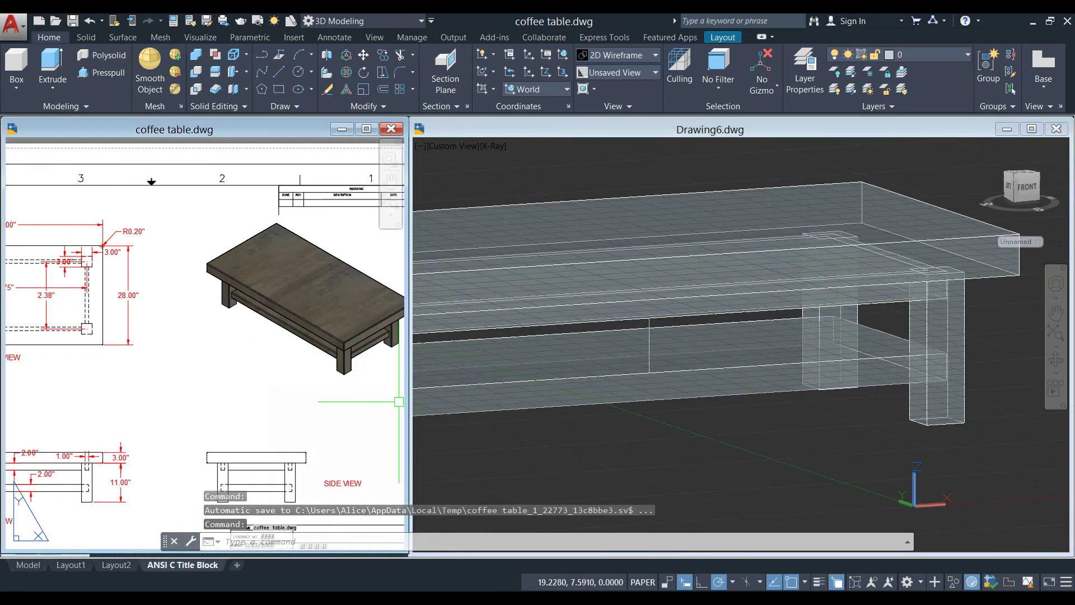
Step: Change the visual style of Drawing6 to Shaded with edges, turn the grid off, and inspect the table from below
{"action": "left_click", "coordinate": [590, 433]}
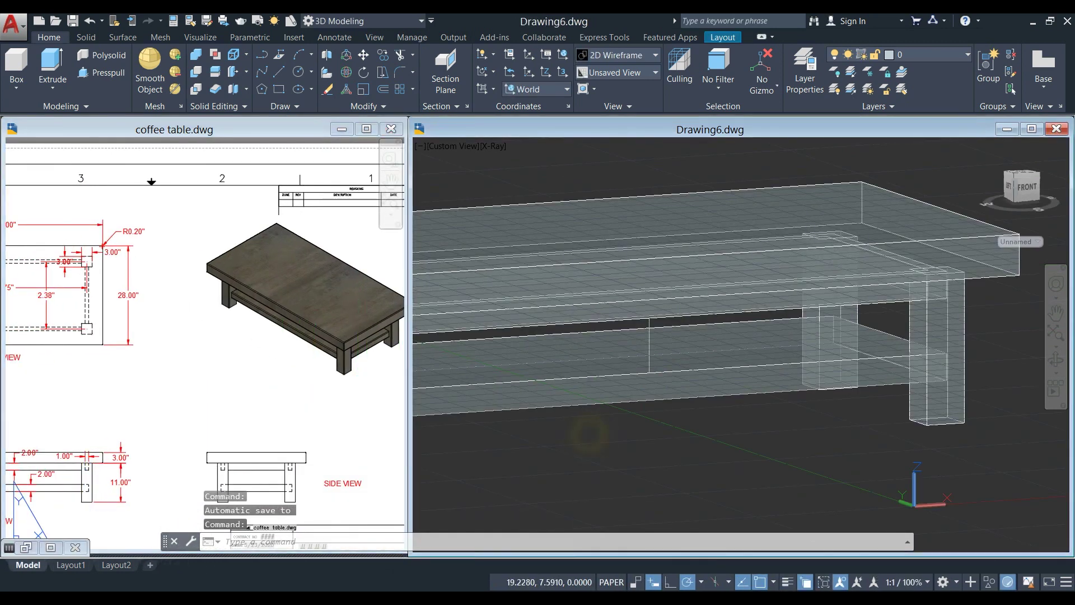
{"action": "left_click", "coordinate": [493, 146]}
{"action": "left_click", "coordinate": [537, 244]}
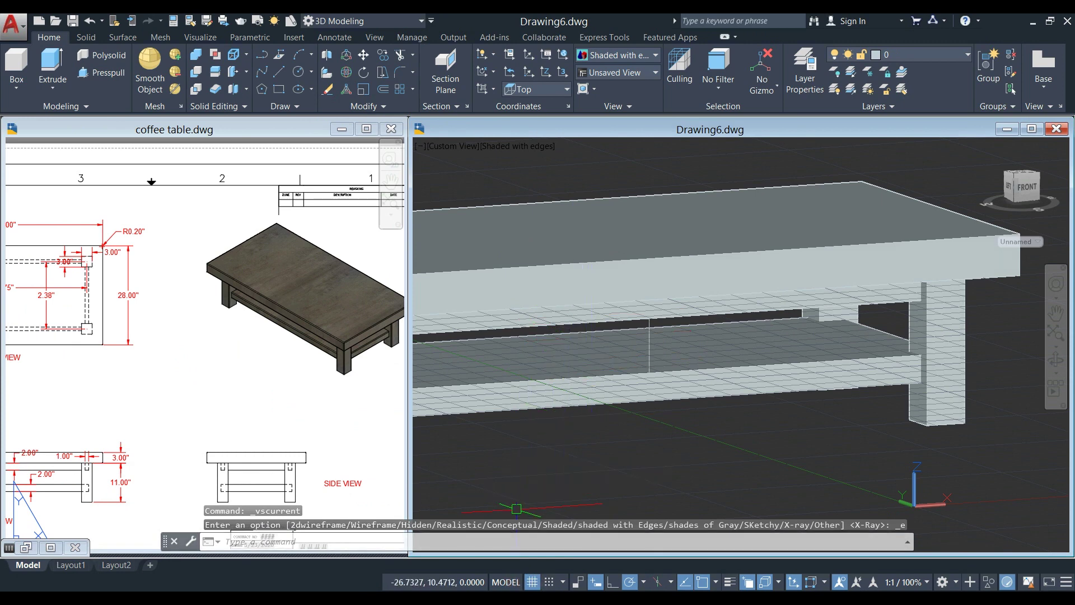
{"action": "key", "text": "F7"}
{"action": "middle_click_drag", "start_coordinate": [582, 425], "coordinate": [418, 268], "text": "shift"}
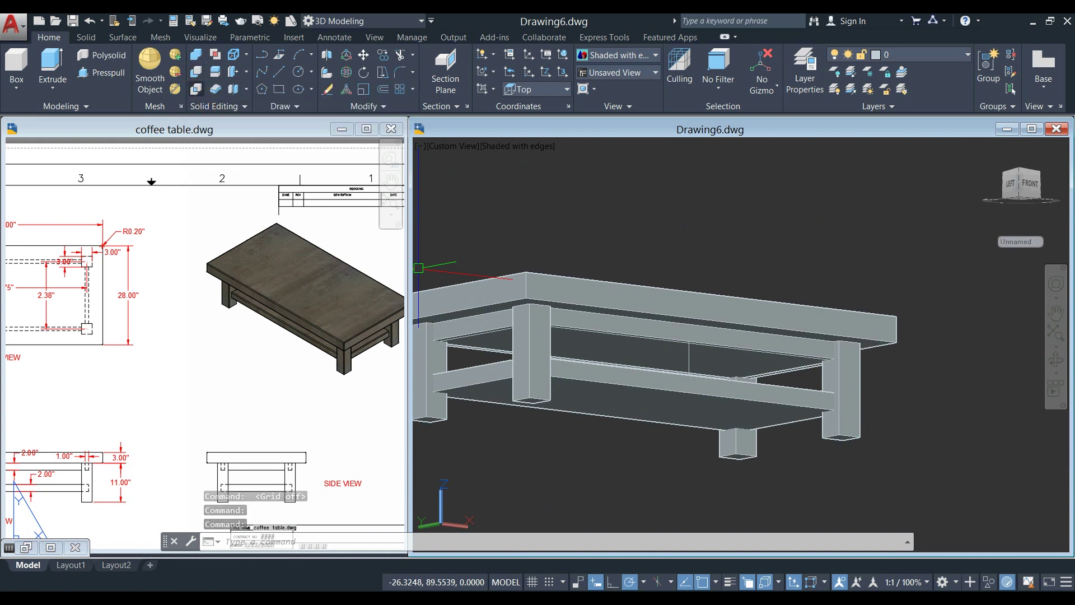
Step: Subtract the inner solid from the outer upper rail solid so only the rail frame beneath the tabletop is left
{"action": "left_click", "coordinate": [195, 72]}
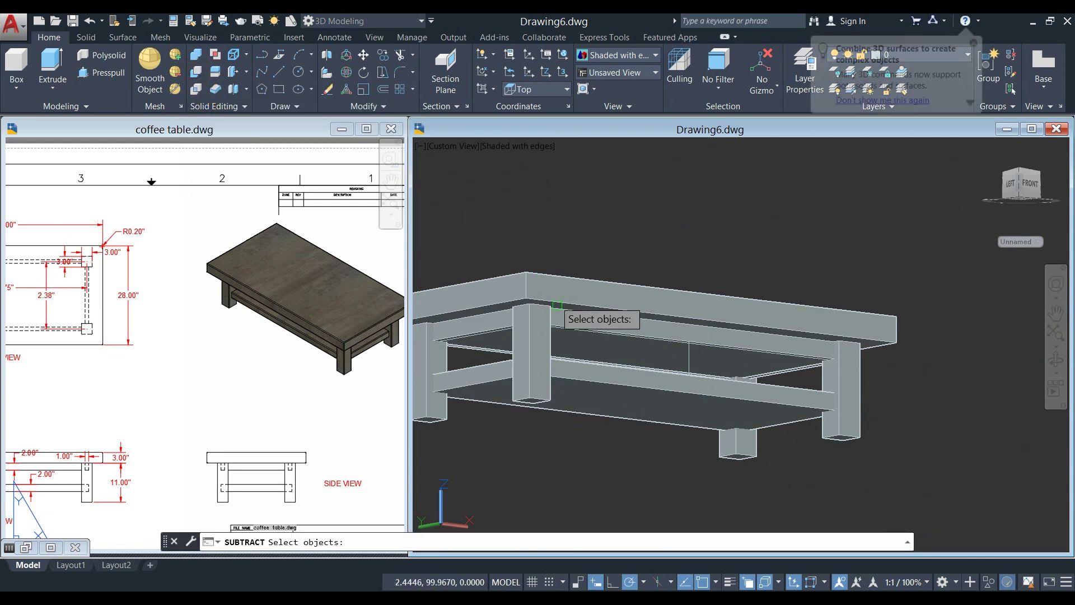
{"action": "scroll", "coordinate": [577, 343], "scroll_direction": "up", "scroll_amount": 2}
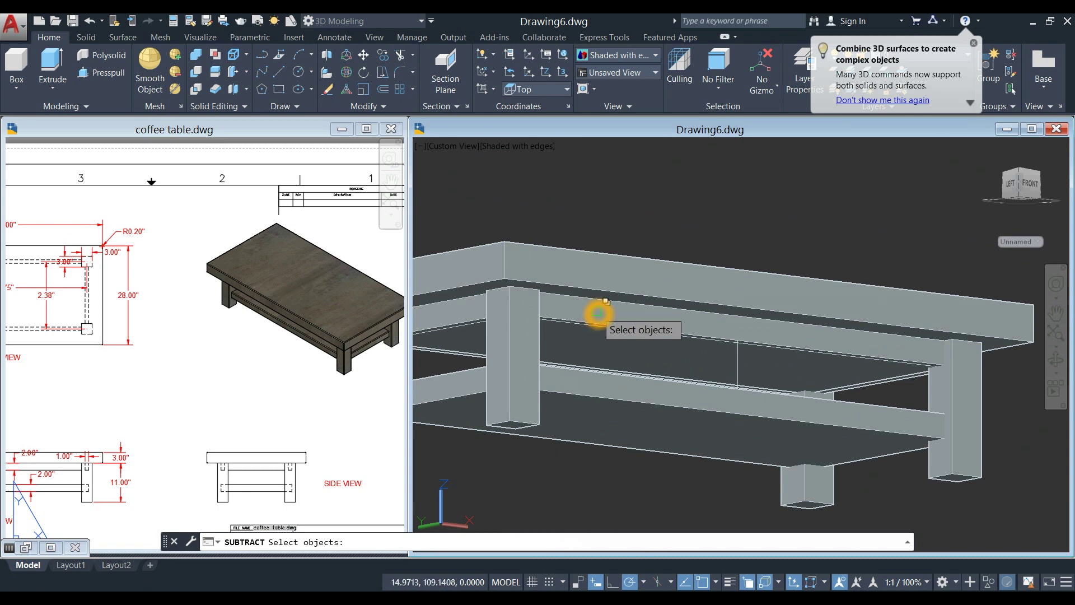
{"action": "left_click", "coordinate": [598, 314]}
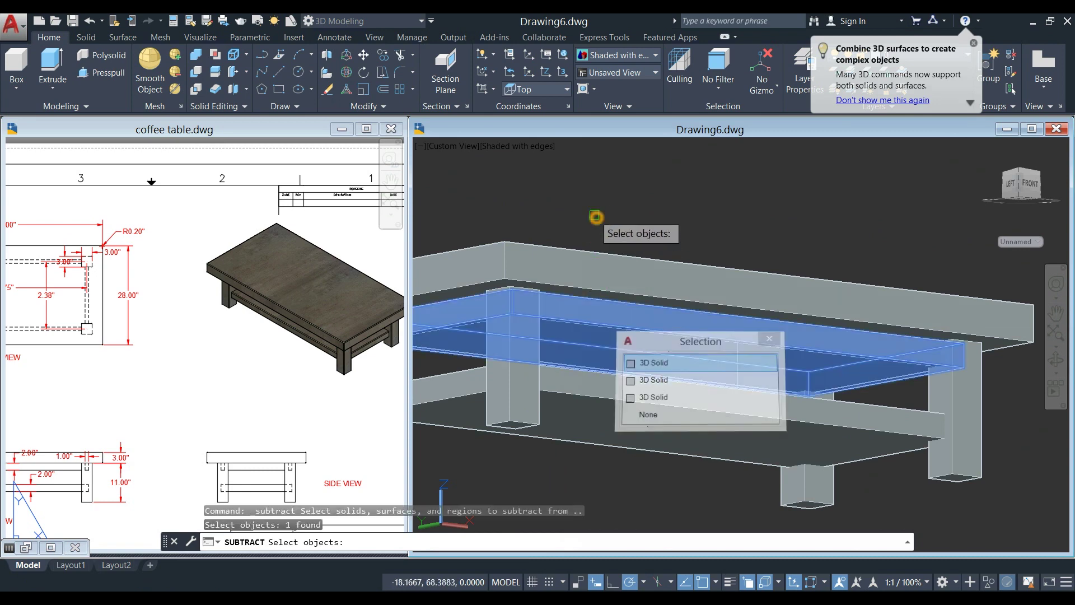
{"action": "key", "text": "Return"}
{"action": "scroll", "coordinate": [588, 336], "scroll_direction": "up", "scroll_amount": 3}
{"action": "left_click", "coordinate": [586, 329]}
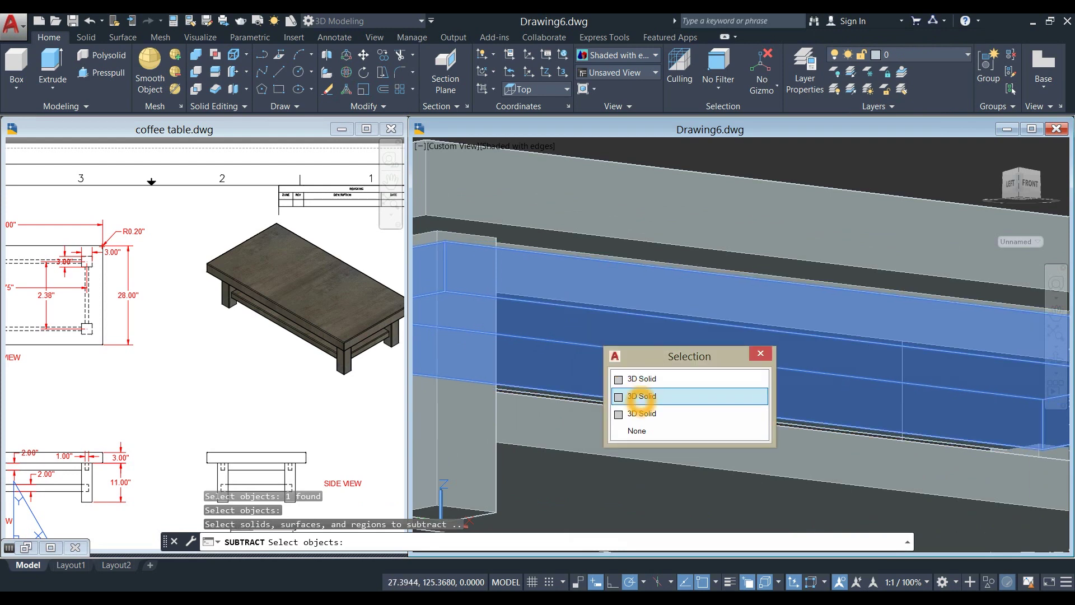
{"action": "left_click", "coordinate": [641, 396]}
{"action": "key", "text": "Return"}
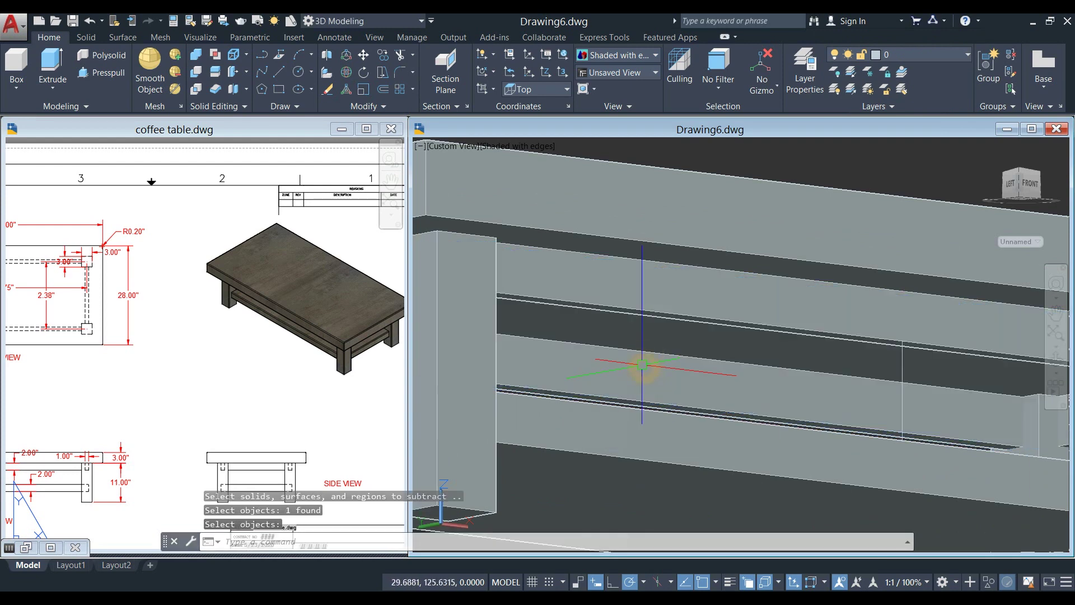
Step: Examine the tabletop's corner radius callout in the top view of the coffee table.dwg reference
{"action": "scroll", "coordinate": [644, 367], "scroll_direction": "down", "scroll_amount": 3}
{"action": "middle_click_drag", "start_coordinate": [650, 367], "coordinate": [583, 404], "text": "shift"}
{"action": "middle_click_drag", "start_coordinate": [325, 350], "coordinate": [360, 362]}
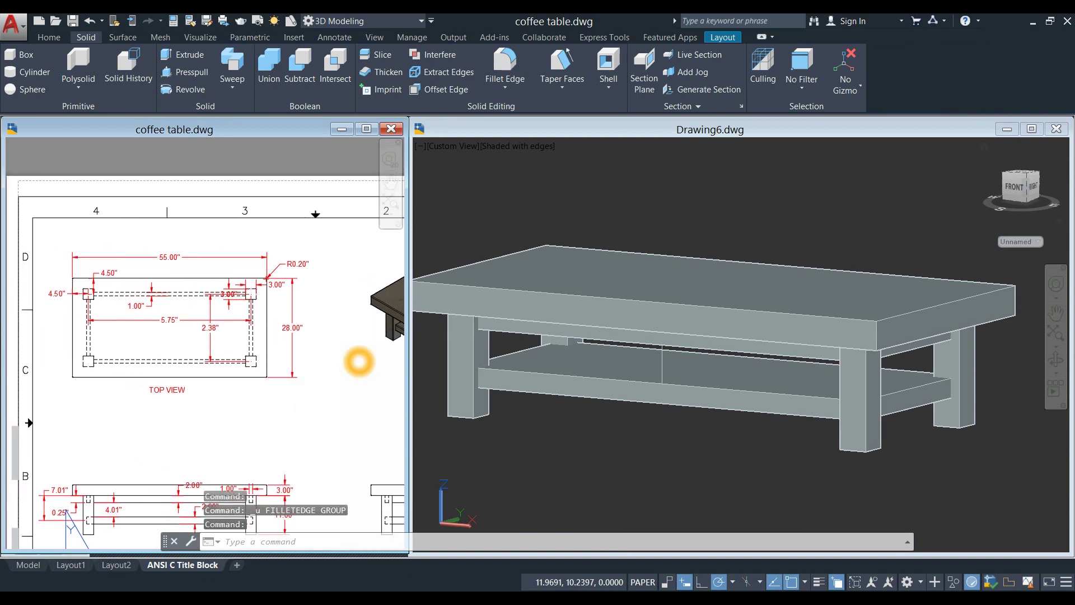
{"action": "scroll", "coordinate": [271, 316], "scroll_direction": "up", "scroll_amount": 2}
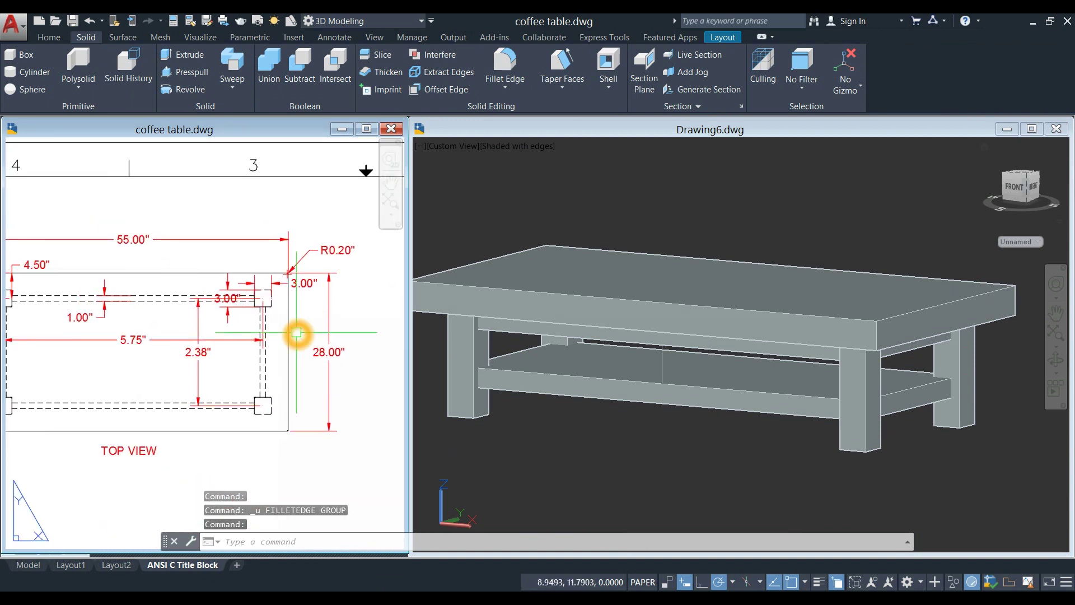
{"action": "scroll", "coordinate": [297, 333], "scroll_direction": "up", "scroll_amount": 4}
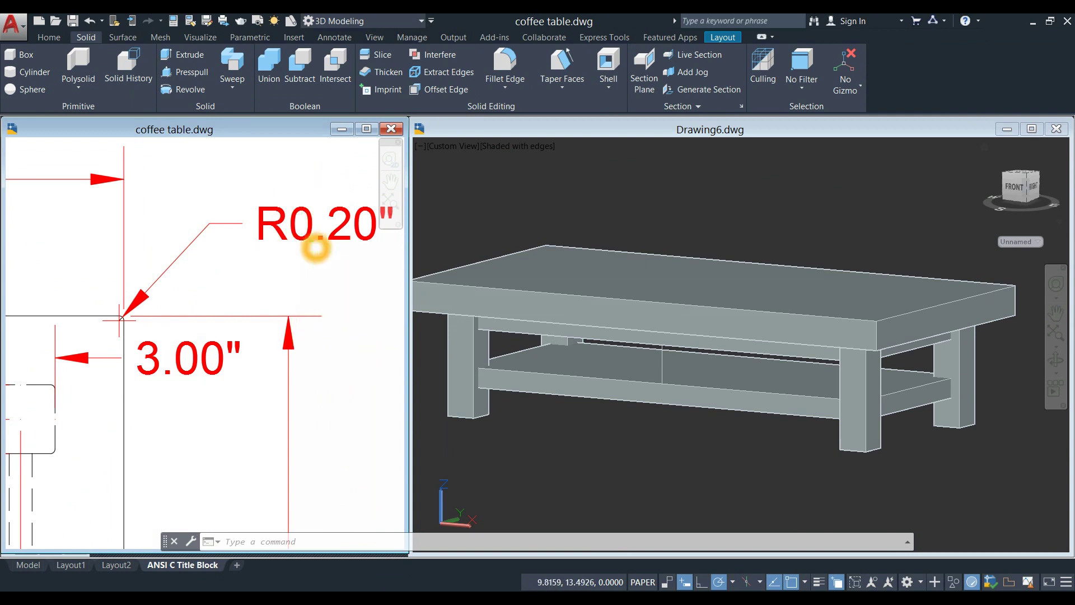
{"action": "scroll", "coordinate": [316, 247], "scroll_direction": "down", "scroll_amount": 4}
{"action": "scroll", "coordinate": [315, 246], "scroll_direction": "down", "scroll_amount": 2}
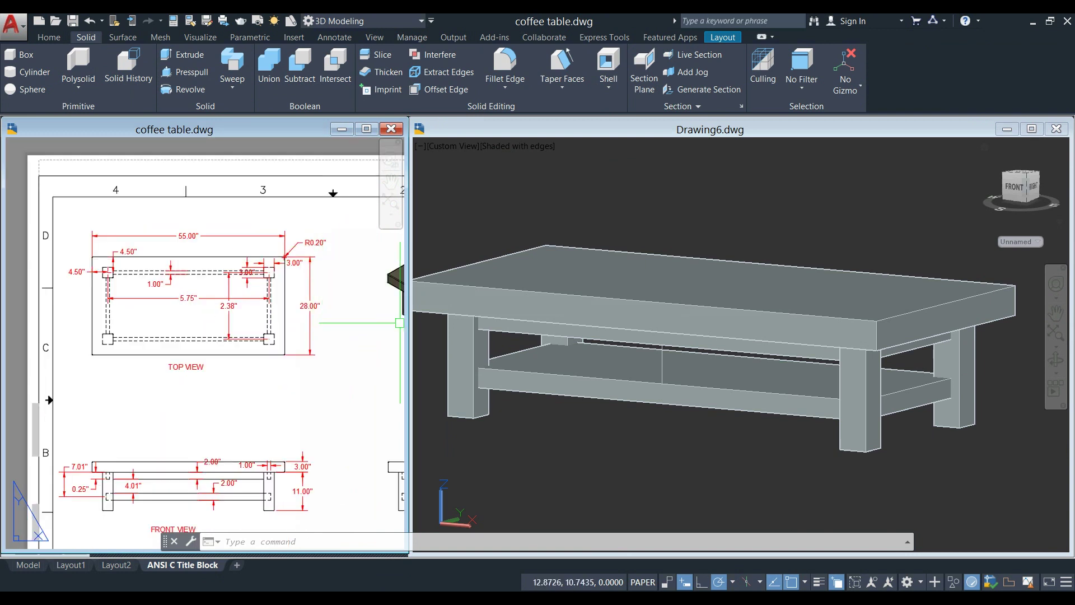
Step: Fillet the tabletop's four upper perimeter edges in Drawing6 with a radius of 0.2 and change the visual style to Realistic
{"action": "left_click", "coordinate": [545, 431]}
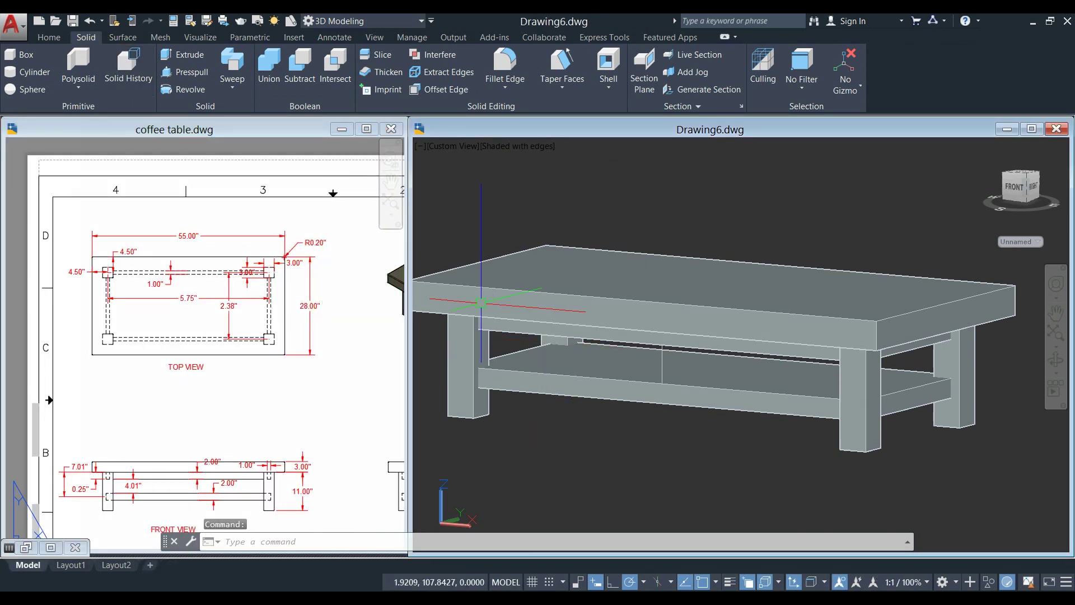
{"action": "left_click", "coordinate": [505, 61]}
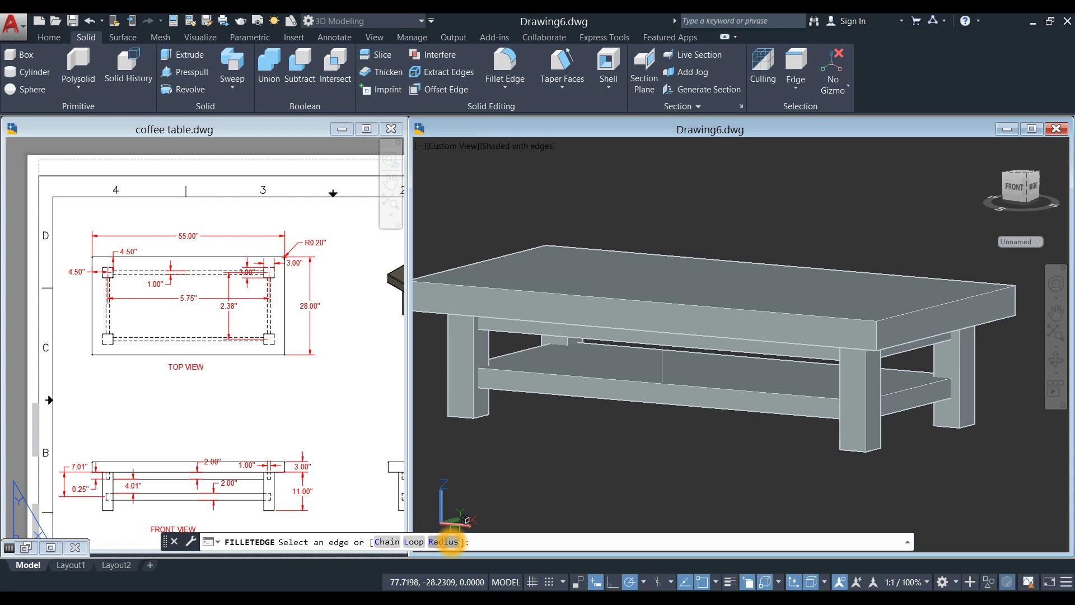
{"action": "left_click", "coordinate": [451, 541]}
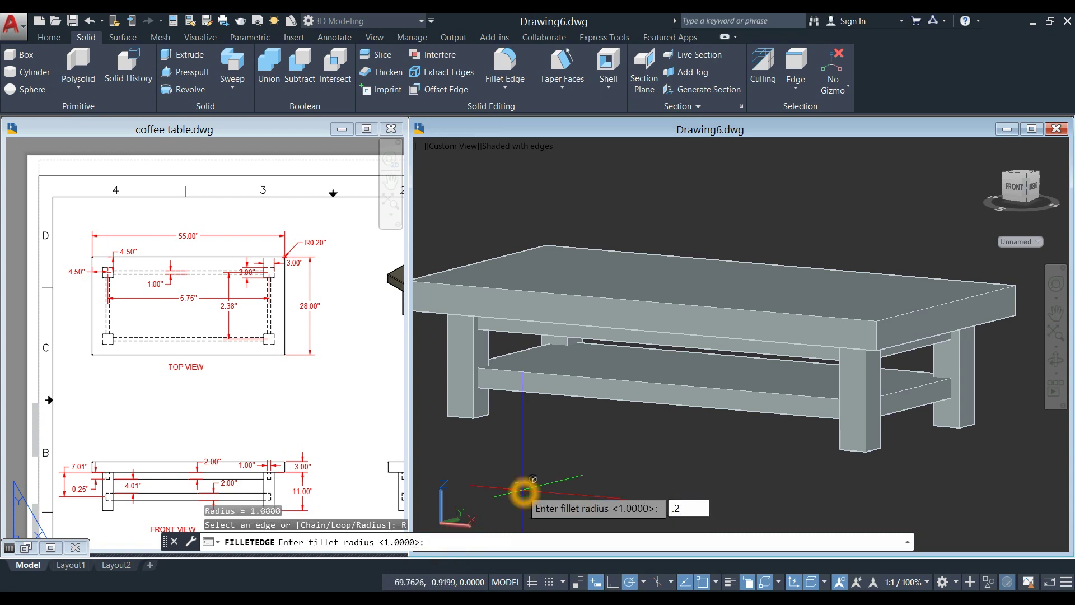
{"action": "key", "text": "Return"}
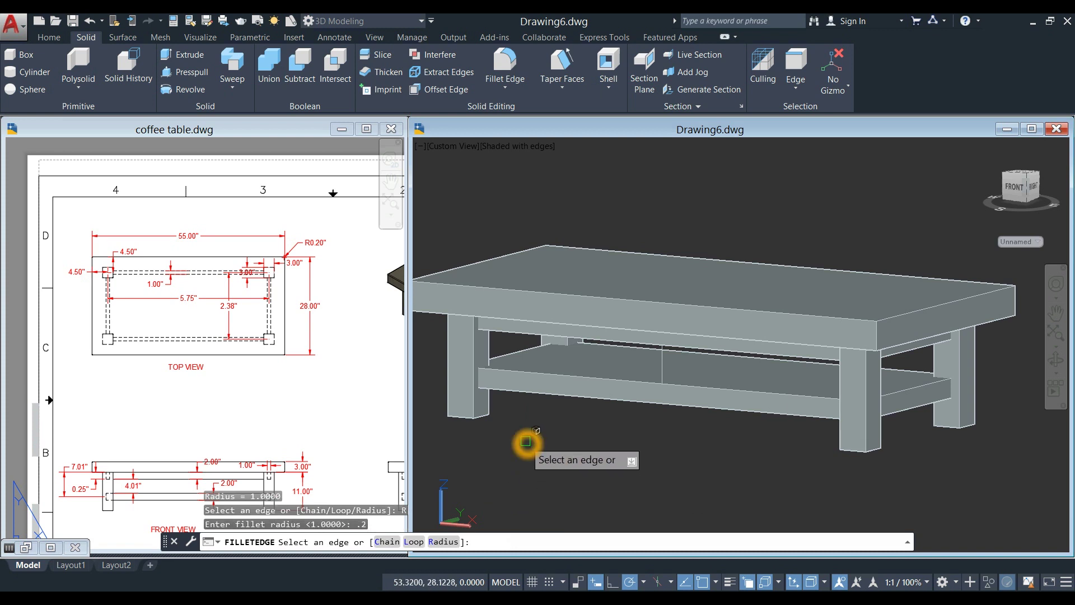
{"action": "middle_click_drag", "start_coordinate": [525, 443], "coordinate": [480, 413]}
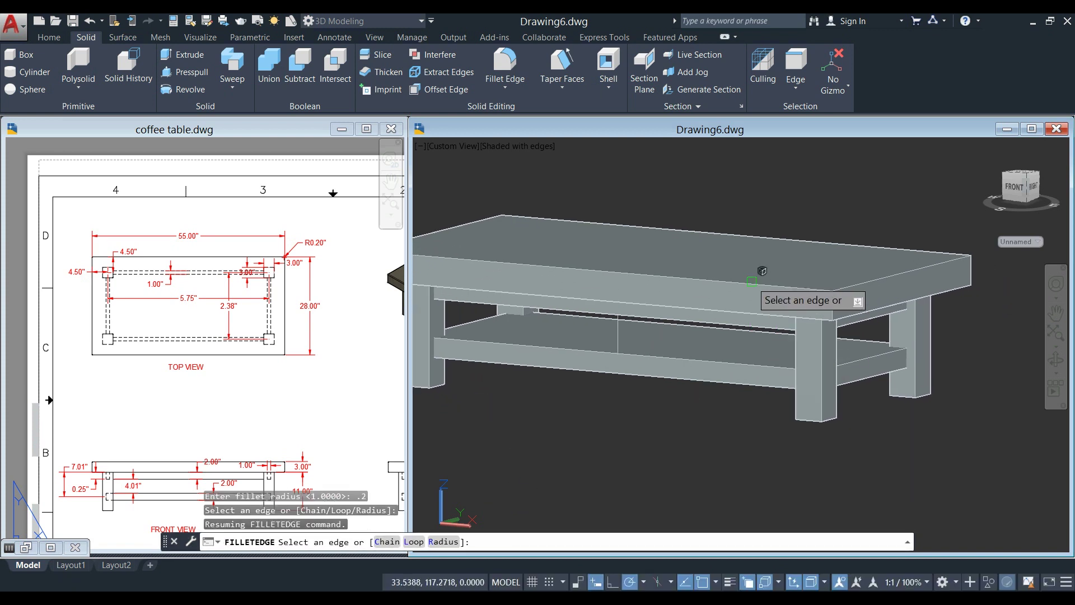
{"action": "left_click", "coordinate": [863, 282]}
{"action": "left_click", "coordinate": [867, 248]}
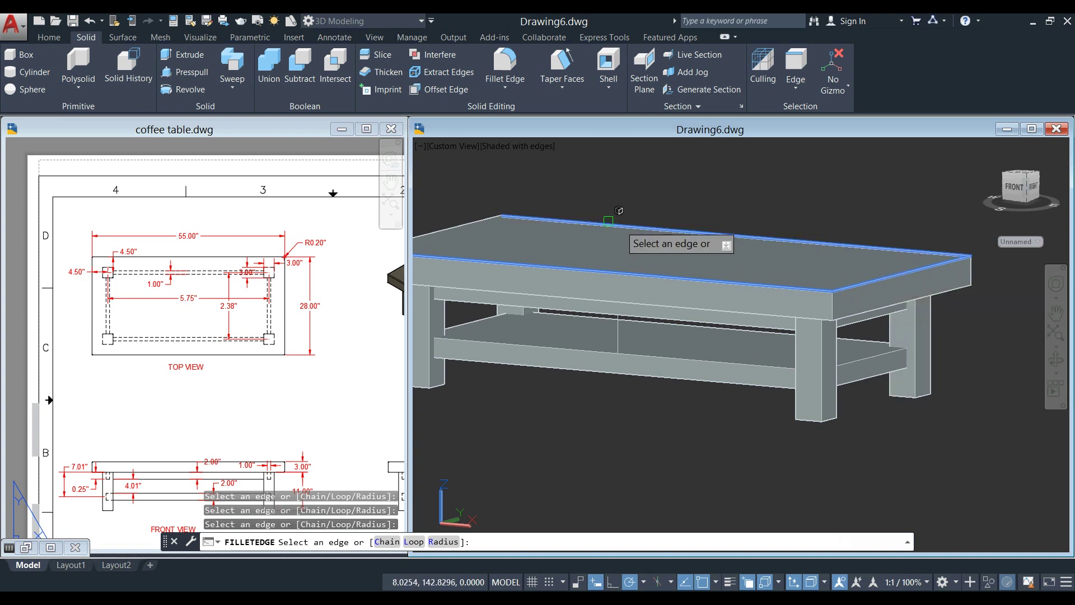
{"action": "left_click", "coordinate": [487, 218]}
{"action": "right_click", "coordinate": [575, 179]}
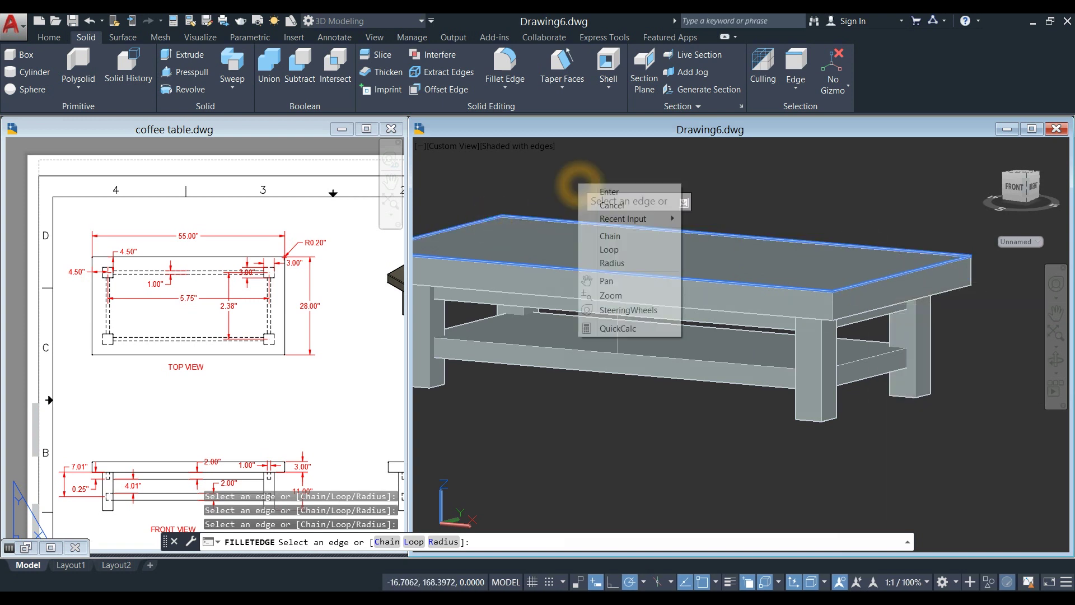
{"action": "left_click", "coordinate": [587, 193]}
{"action": "right_click", "coordinate": [588, 193]}
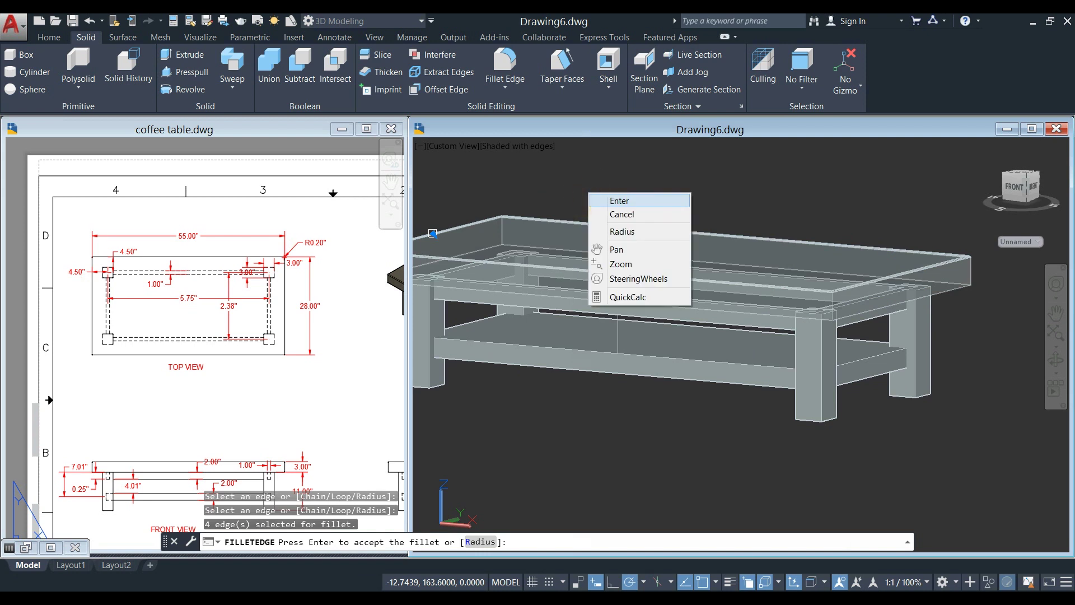
{"action": "left_click", "coordinate": [602, 199]}
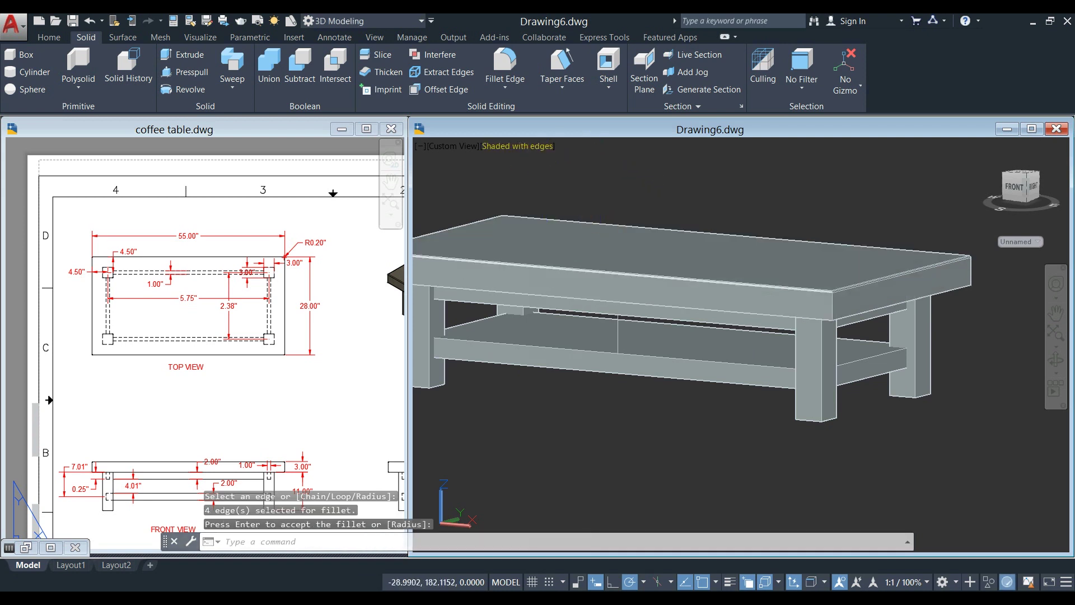
{"action": "left_click", "coordinate": [526, 146]}
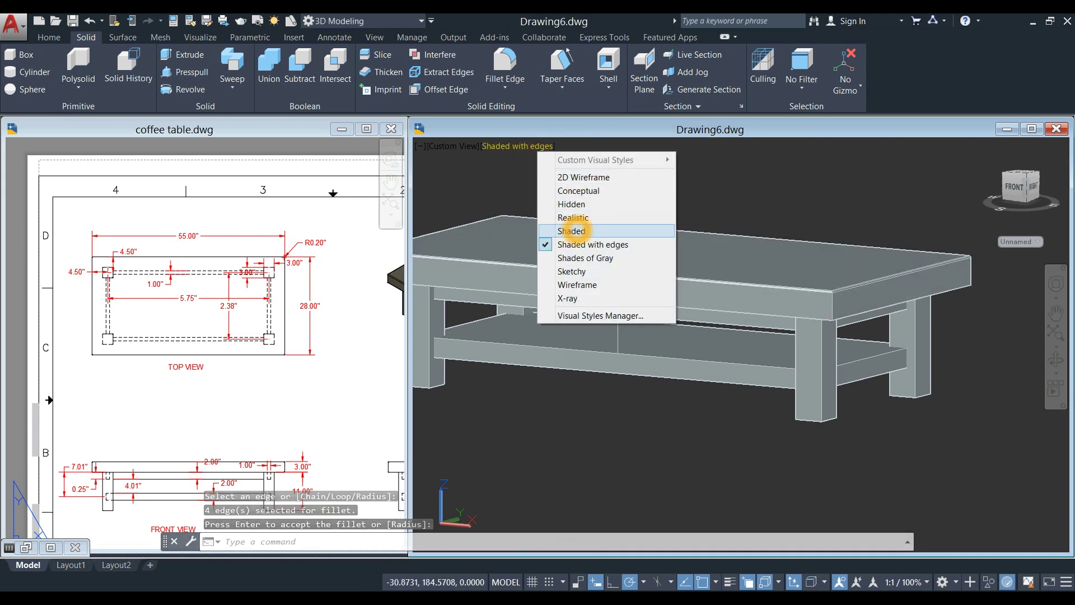
{"action": "left_click", "coordinate": [577, 217]}
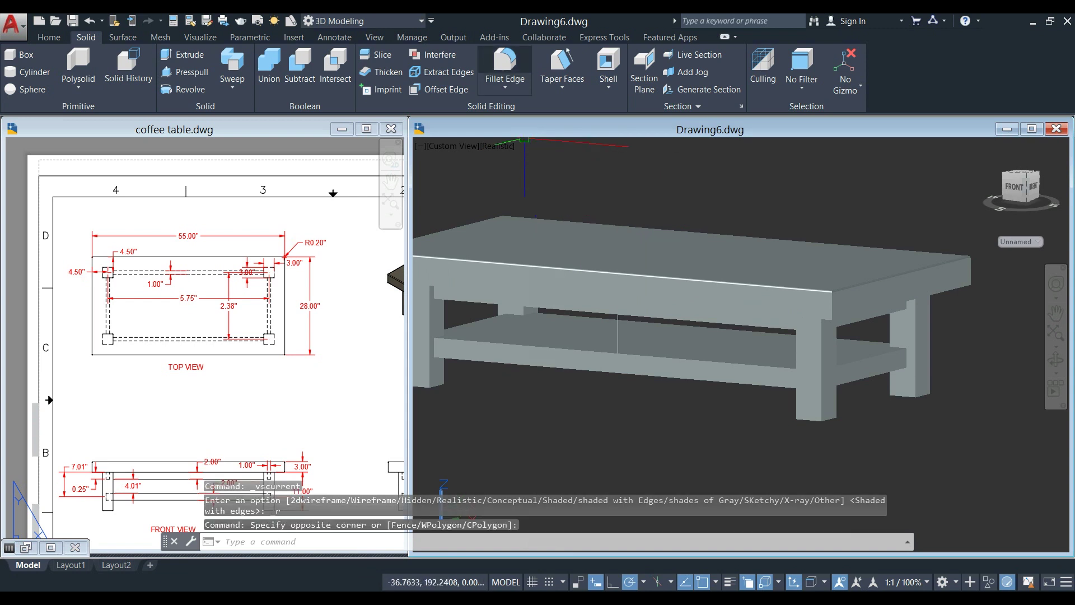
Step: Fillet the four lower perimeter edges of the tabletop with a radius of 0.2
{"action": "left_click", "coordinate": [505, 62]}
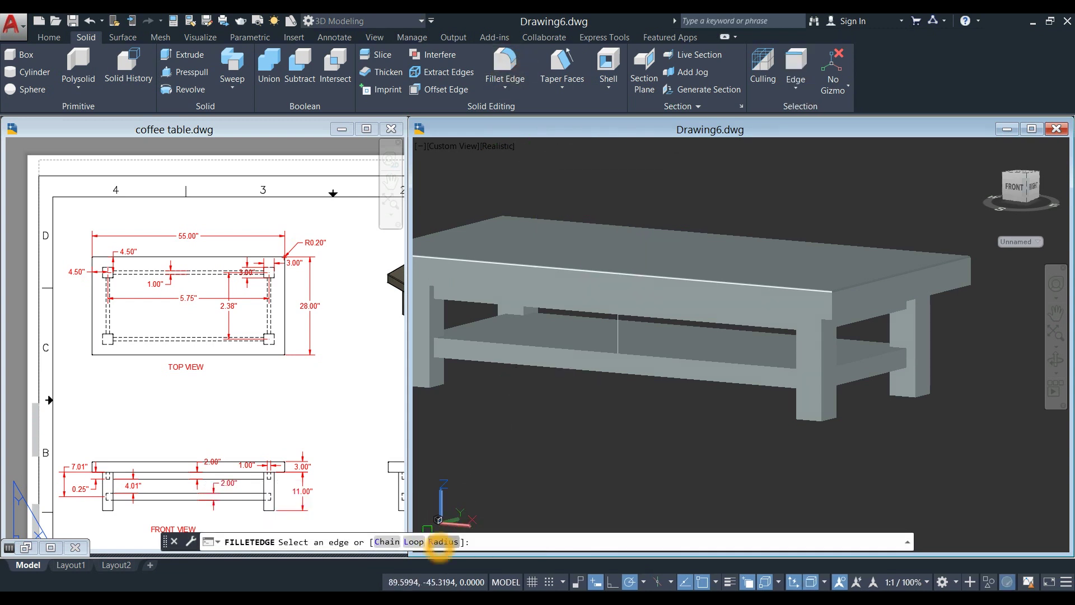
{"action": "left_click", "coordinate": [439, 541]}
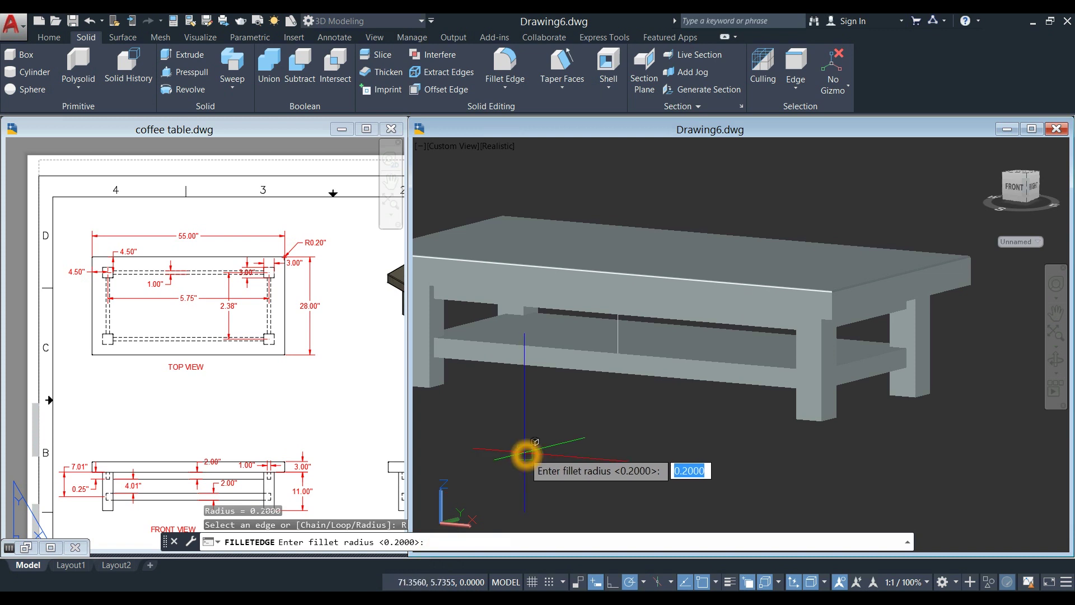
{"action": "key", "text": "Return"}
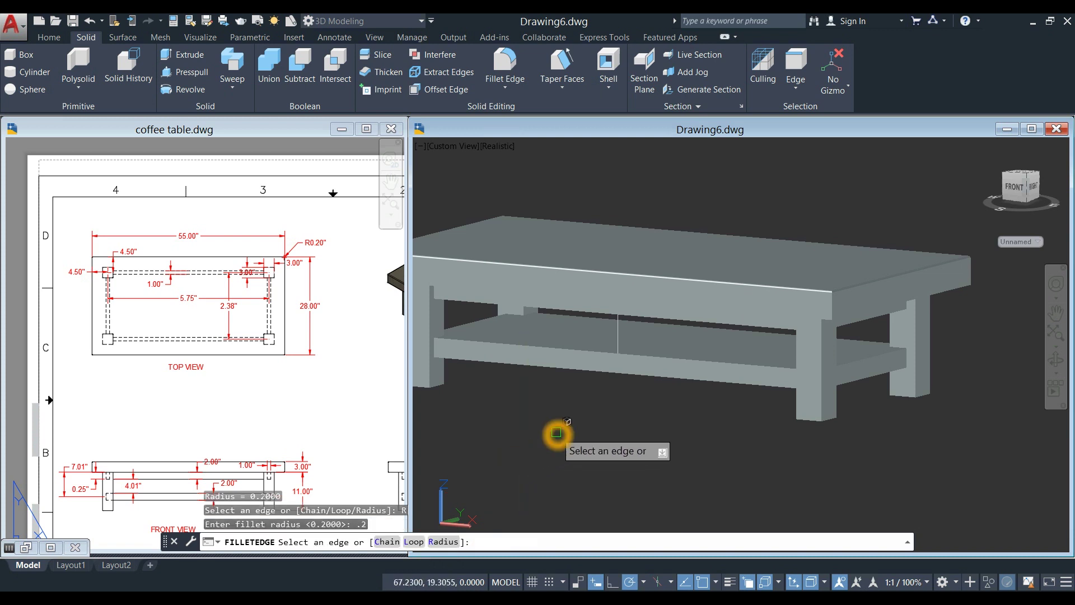
{"action": "middle_click_drag", "start_coordinate": [560, 439], "coordinate": [552, 384], "text": "shift"}
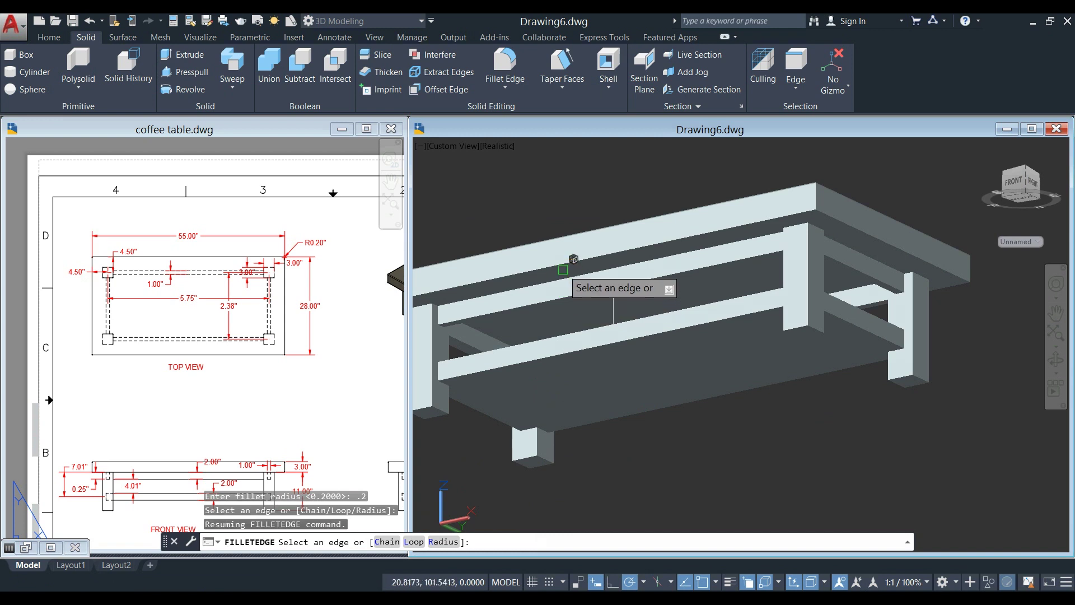
{"action": "left_click", "coordinate": [565, 263]}
{"action": "middle_click_drag", "start_coordinate": [658, 277], "coordinate": [506, 318]}
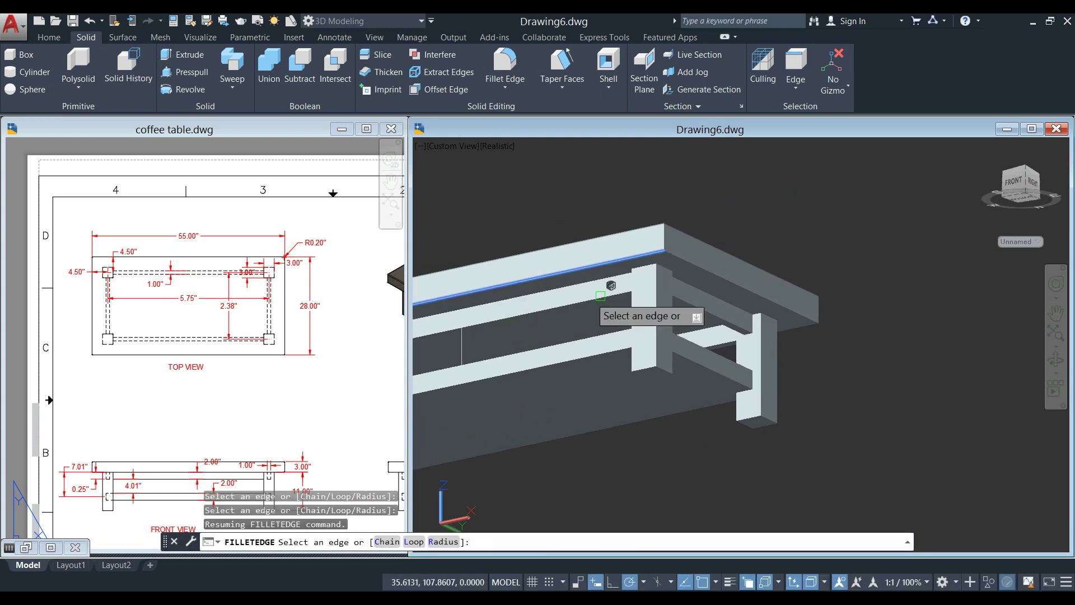
{"action": "left_click", "coordinate": [676, 259]}
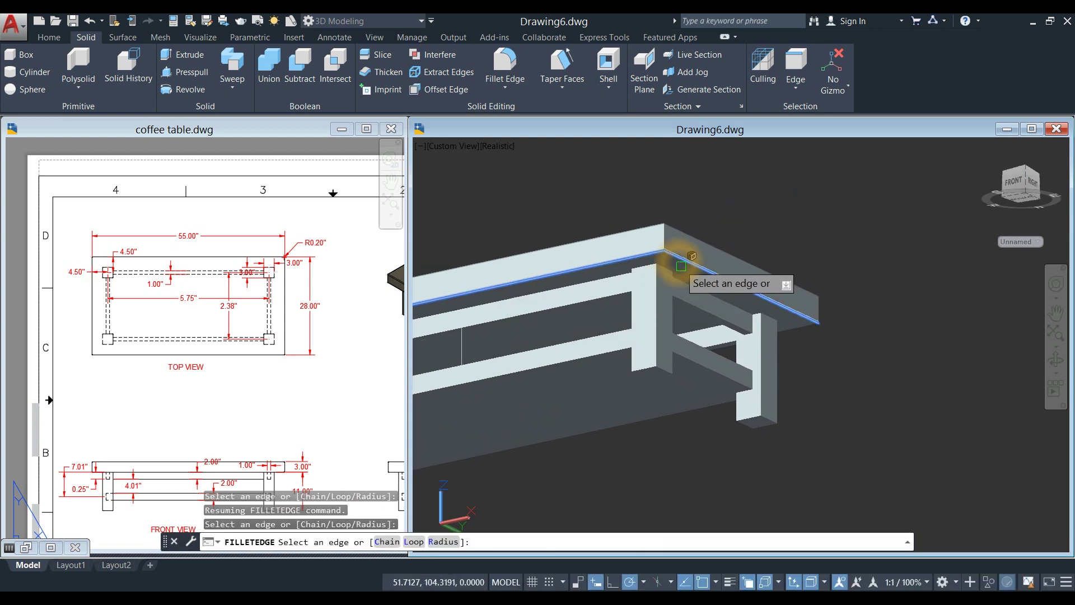
{"action": "left_click", "coordinate": [790, 331]}
{"action": "scroll", "coordinate": [728, 359], "scroll_direction": "down", "scroll_amount": 3}
{"action": "scroll", "coordinate": [528, 336], "scroll_direction": "up", "scroll_amount": 6}
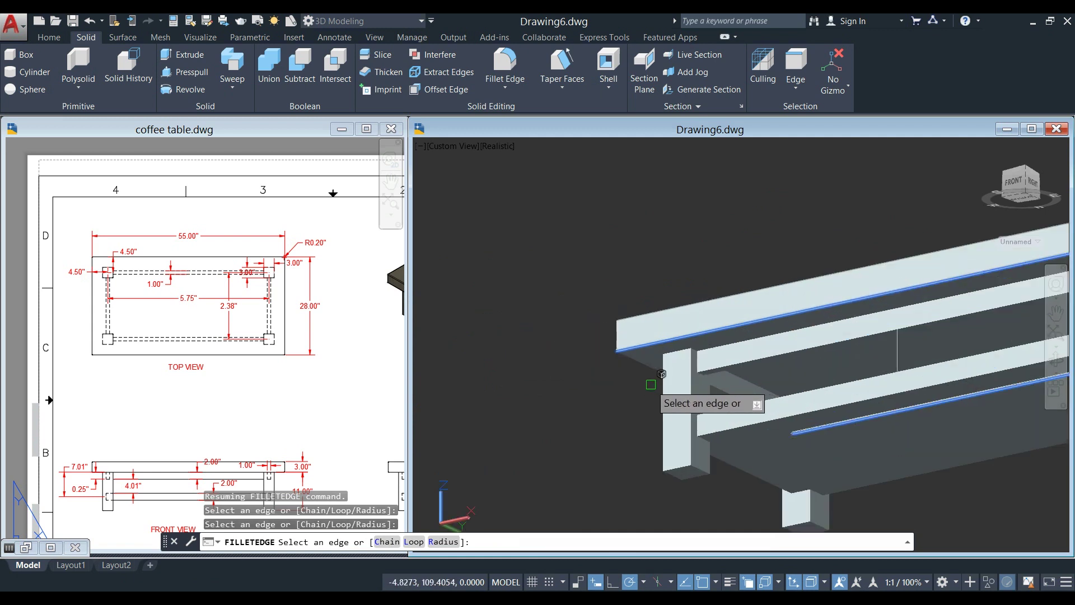
{"action": "right_click", "coordinate": [559, 311]}
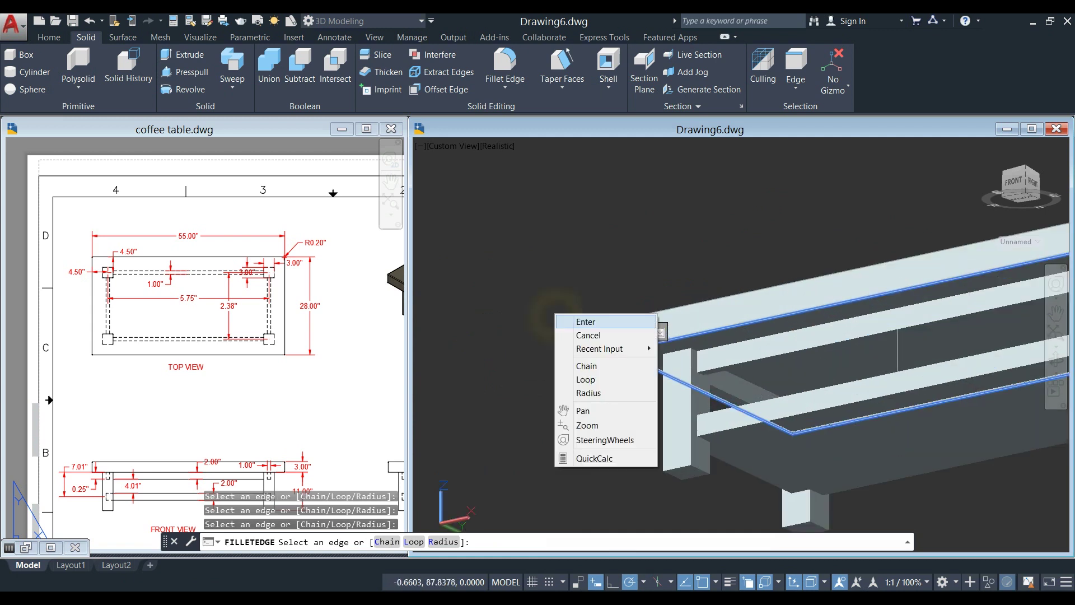
{"action": "left_click", "coordinate": [569, 320]}
{"action": "right_click", "coordinate": [570, 325]}
{"action": "left_click", "coordinate": [585, 332]}
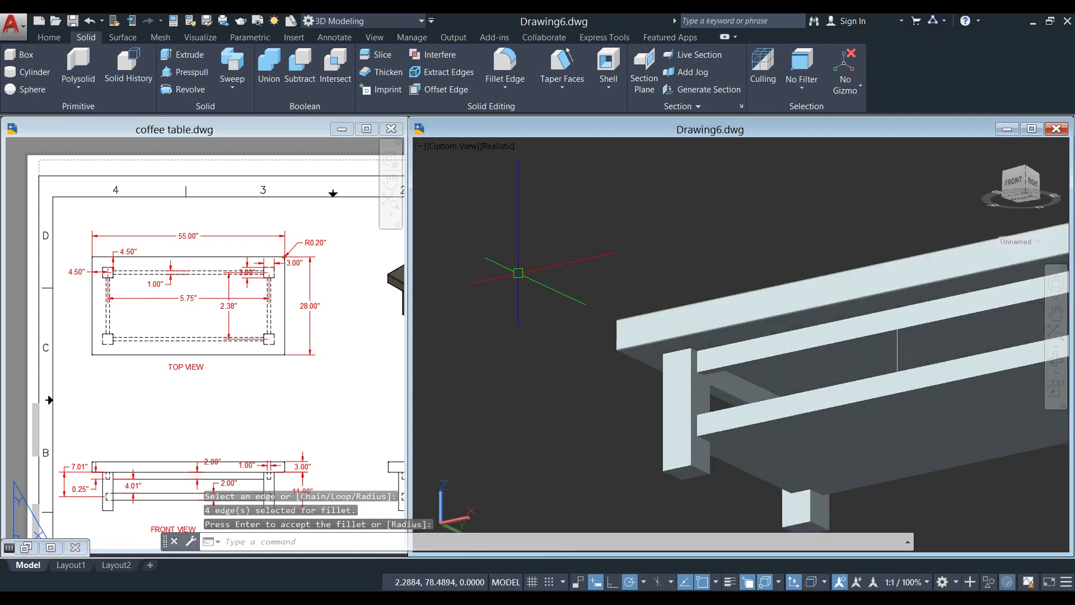
Step: Fillet the four vertical corner edges of the tabletop with a radius of 0.2
{"action": "right_click", "coordinate": [503, 275]}
{"action": "left_click", "coordinate": [541, 279]}
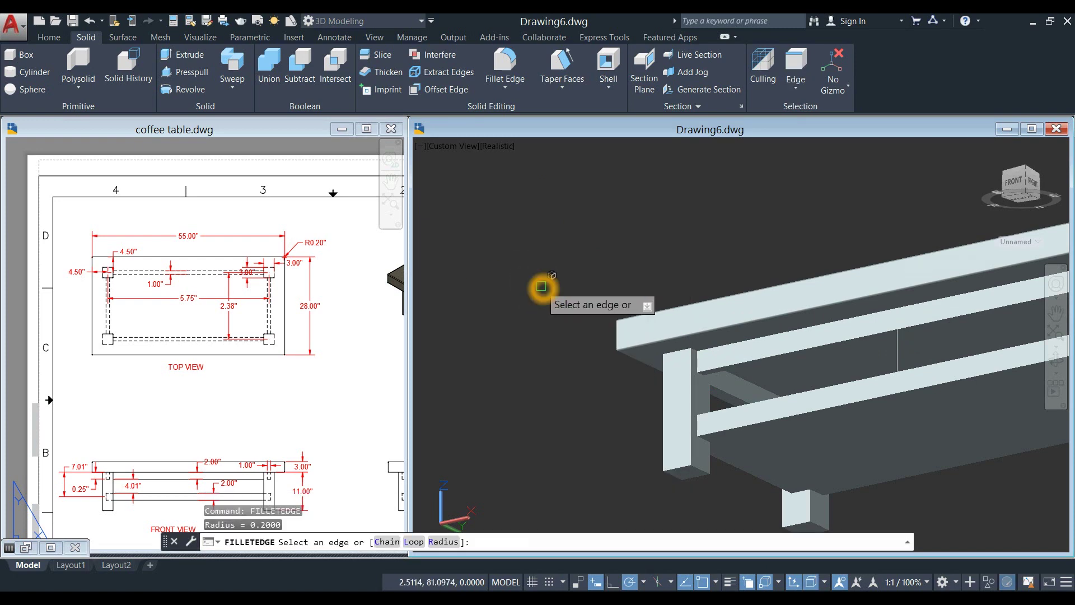
{"action": "middle_click_drag", "start_coordinate": [543, 287], "coordinate": [798, 434], "text": "shift"}
{"action": "scroll", "coordinate": [607, 358], "scroll_direction": "down", "scroll_amount": 1}
{"action": "scroll", "coordinate": [616, 362], "scroll_direction": "up", "scroll_amount": 3}
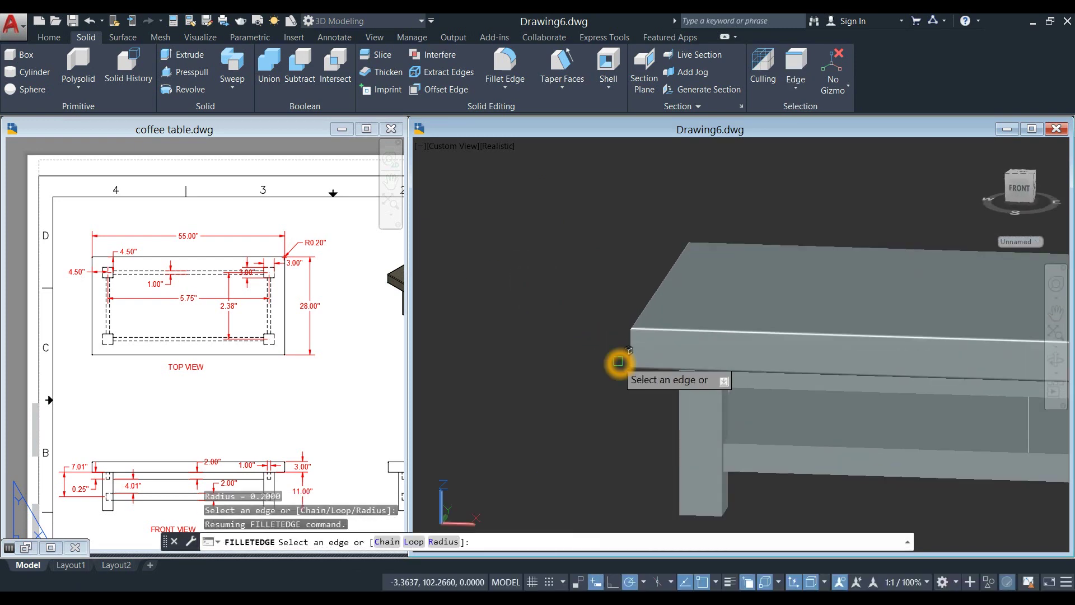
{"action": "middle_click_drag", "start_coordinate": [634, 350], "coordinate": [717, 380], "text": "shift"}
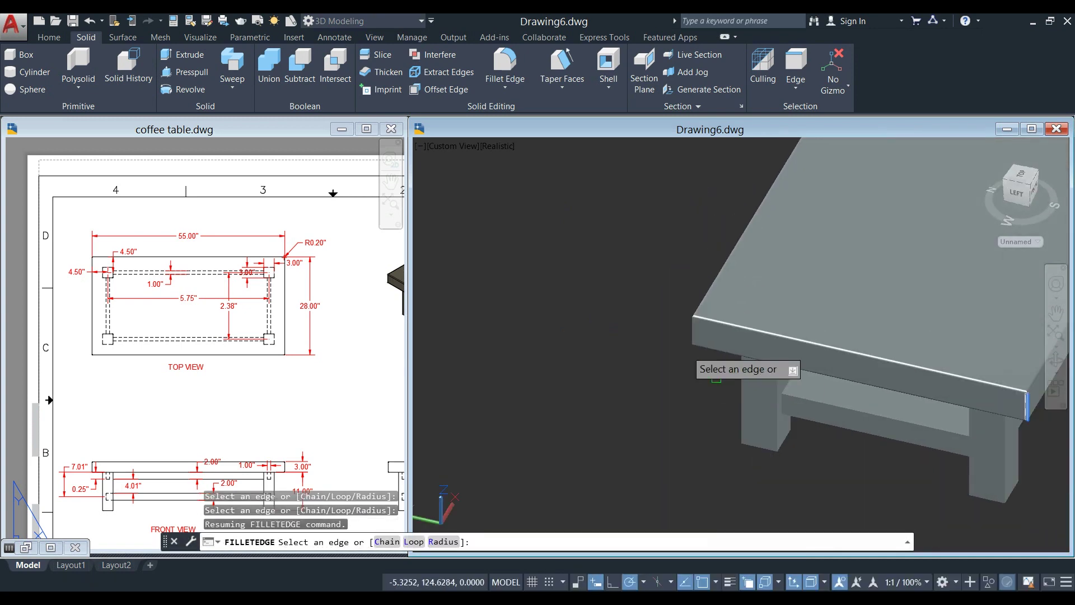
{"action": "left_click", "coordinate": [689, 337]}
{"action": "left_click", "coordinate": [747, 386]}
{"action": "middle_click_drag", "start_coordinate": [756, 392], "coordinate": [807, 321], "text": "shift"}
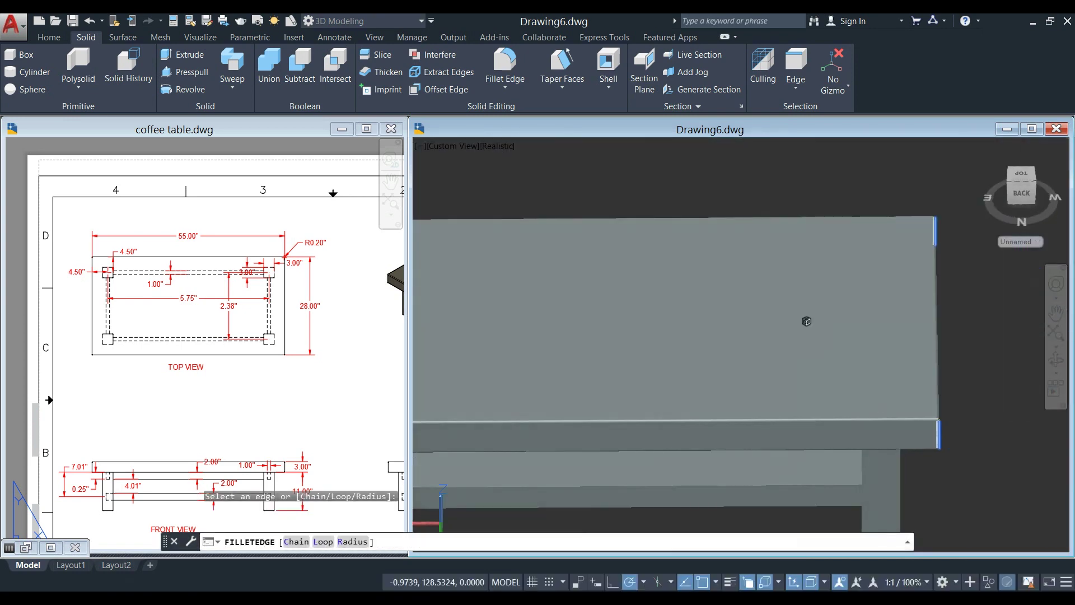
{"action": "middle_click_drag", "start_coordinate": [612, 387], "coordinate": [895, 345]}
{"action": "scroll", "coordinate": [600, 368], "scroll_direction": "down", "scroll_amount": 2}
{"action": "scroll", "coordinate": [588, 374], "scroll_direction": "up", "scroll_amount": 3}
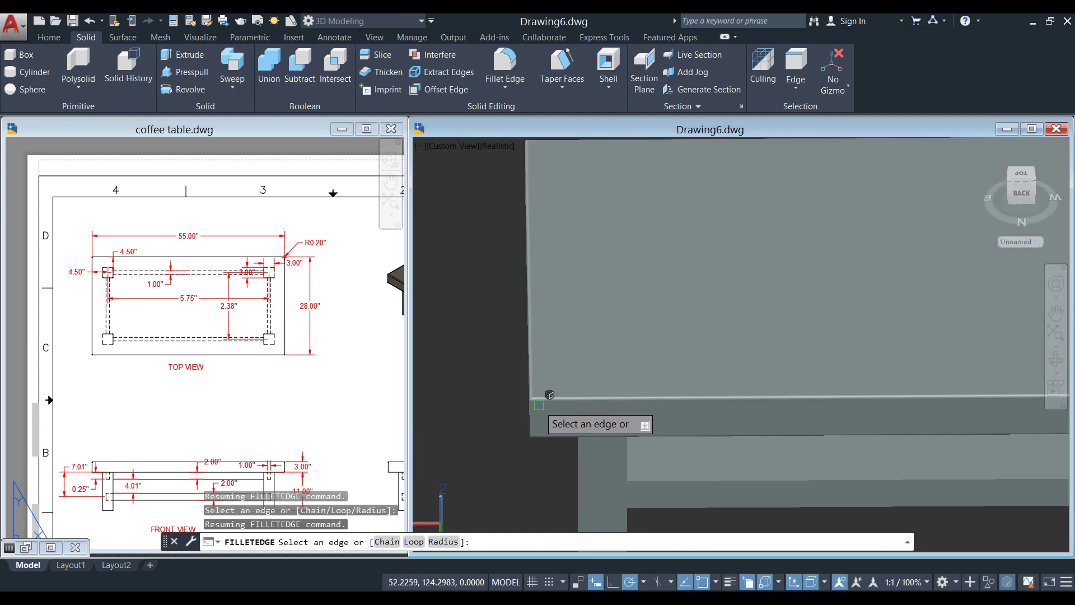
{"action": "left_click", "coordinate": [527, 419]}
{"action": "left_click", "coordinate": [602, 468]}
{"action": "middle_click_drag", "start_coordinate": [602, 468], "coordinate": [561, 348], "text": "shift"}
{"action": "right_click", "coordinate": [510, 264]}
{"action": "left_click", "coordinate": [523, 272]}
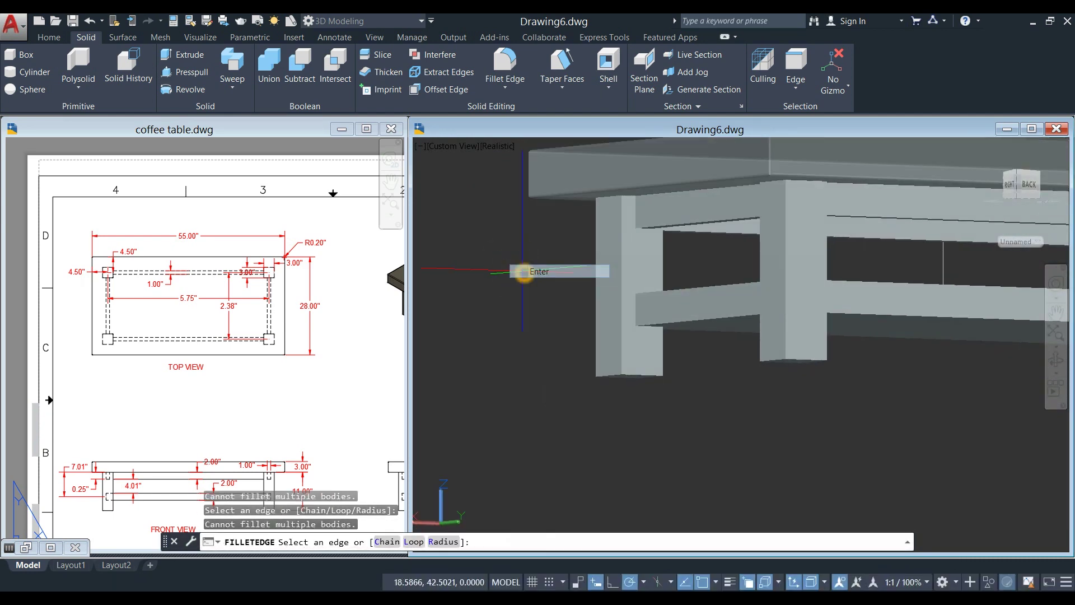
Step: Fillet the outer lower edges of the upper rail frame beneath the tabletop with a radius of 0.2
{"action": "left_click", "coordinate": [532, 280]}
{"action": "middle_click_drag", "start_coordinate": [533, 279], "coordinate": [789, 277], "text": "shift"}
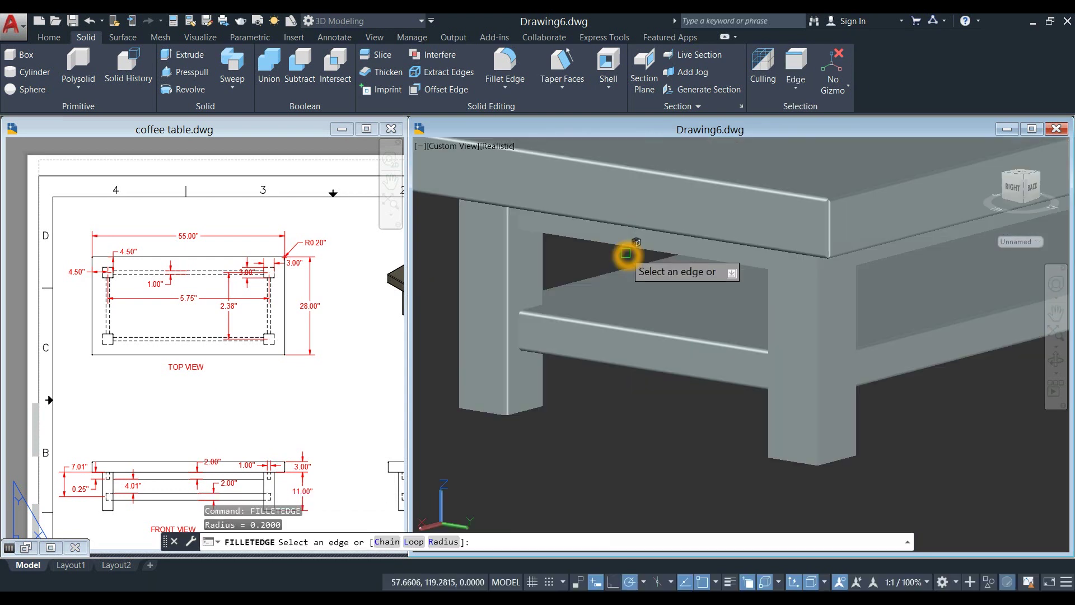
{"action": "left_click", "coordinate": [627, 247]}
{"action": "left_click", "coordinate": [577, 286]}
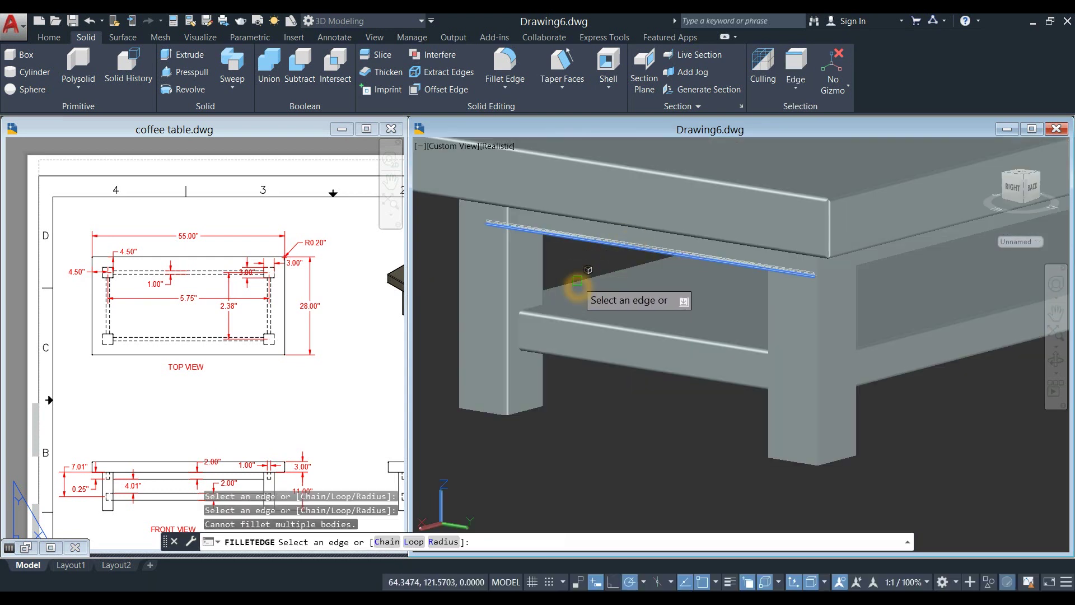
{"action": "left_click", "coordinate": [580, 287]}
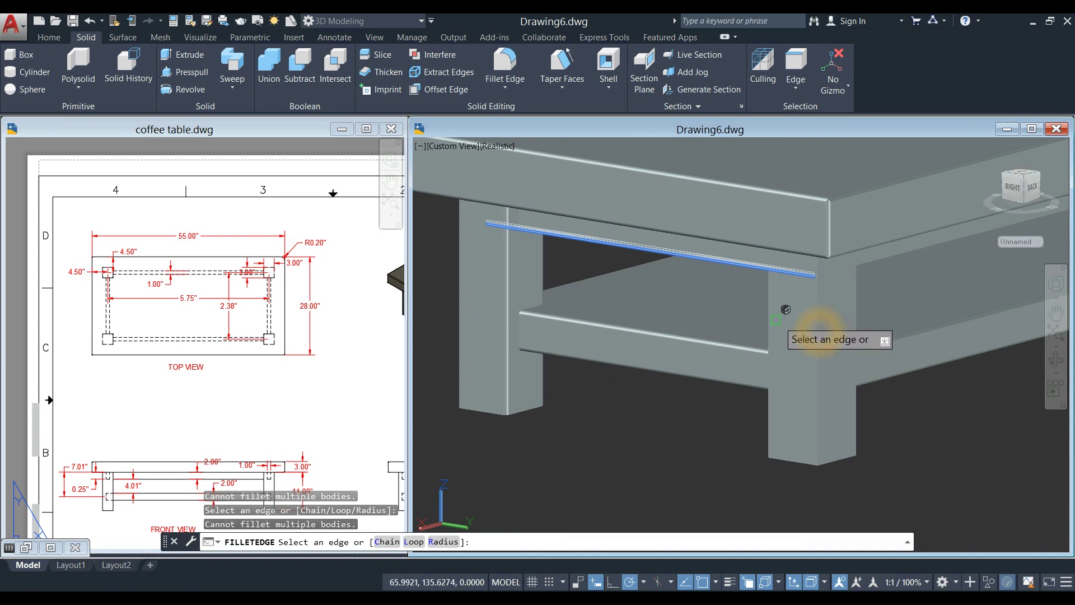
{"action": "middle_click_drag", "start_coordinate": [761, 309], "coordinate": [597, 322], "text": "shift"}
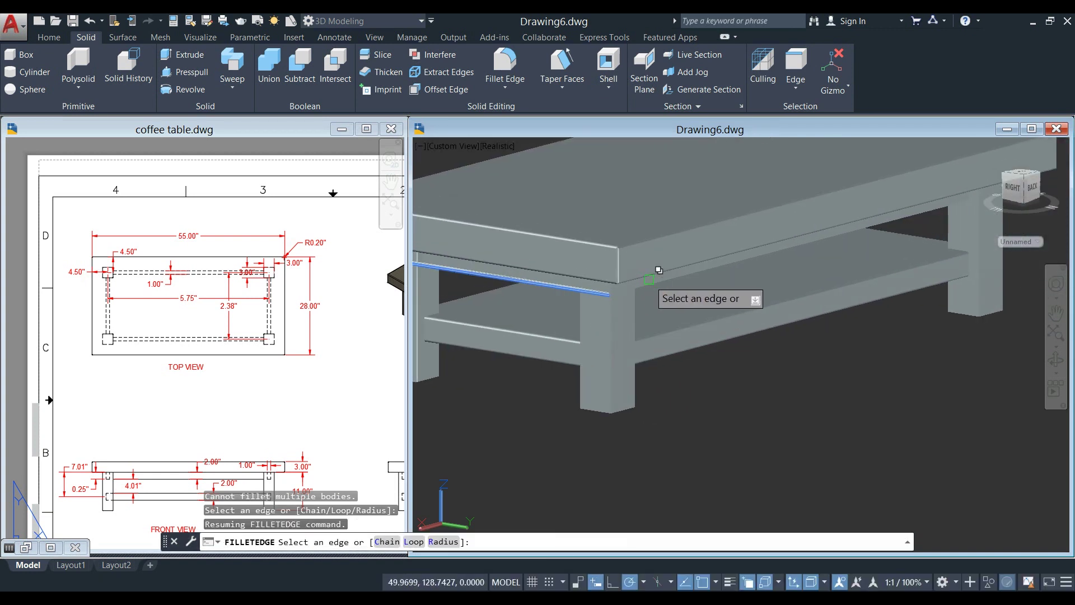
{"action": "left_click", "coordinate": [657, 335]}
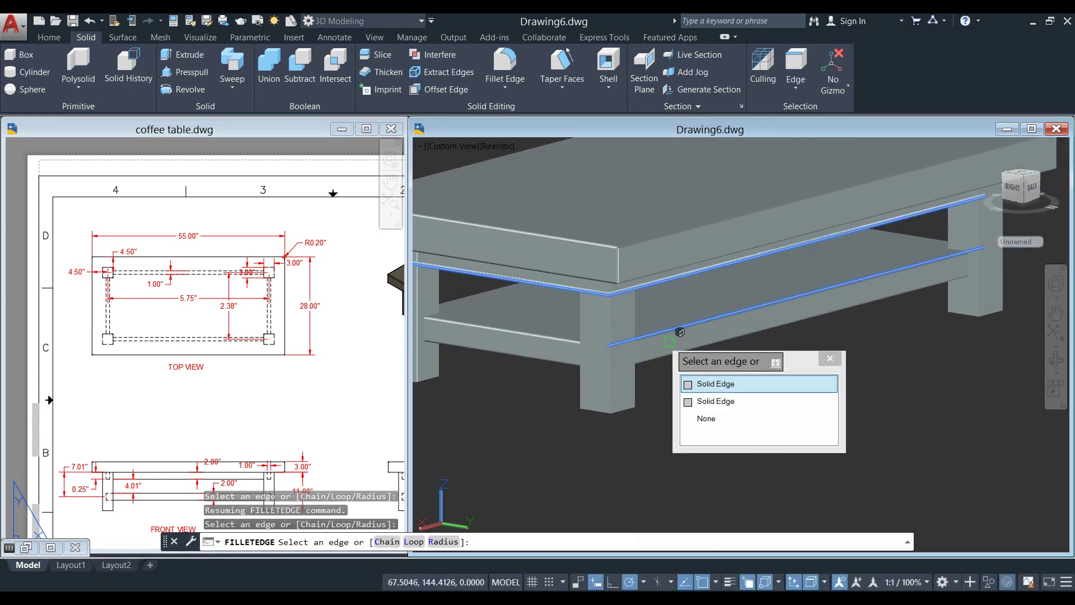
{"action": "left_click", "coordinate": [662, 395]}
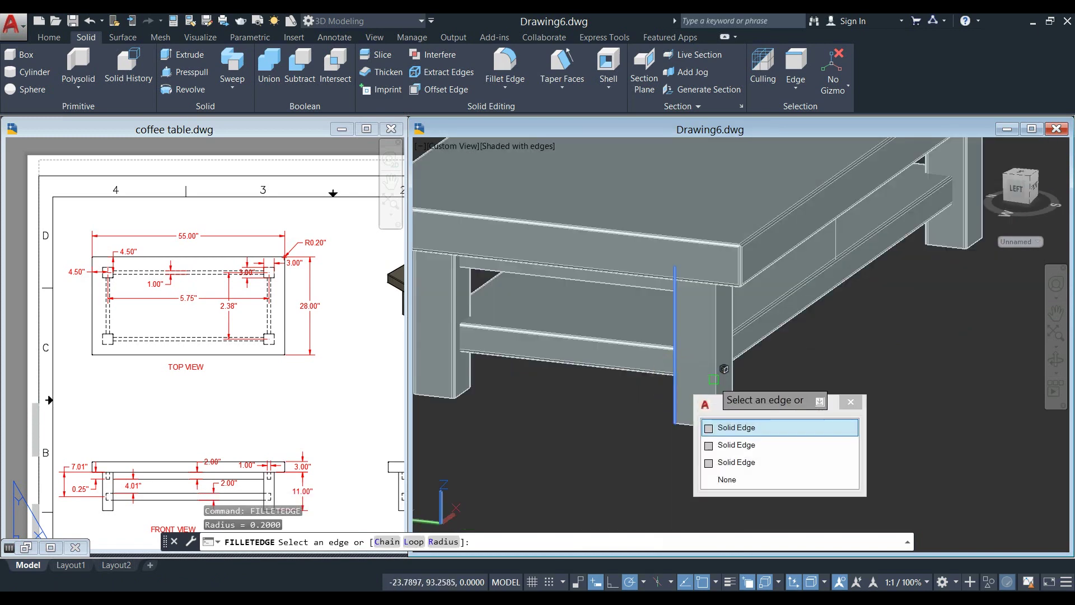
Step: Fillet the four vertical edges of a corner leg with a radius of 0.2
{"action": "left_click", "coordinate": [714, 378]}
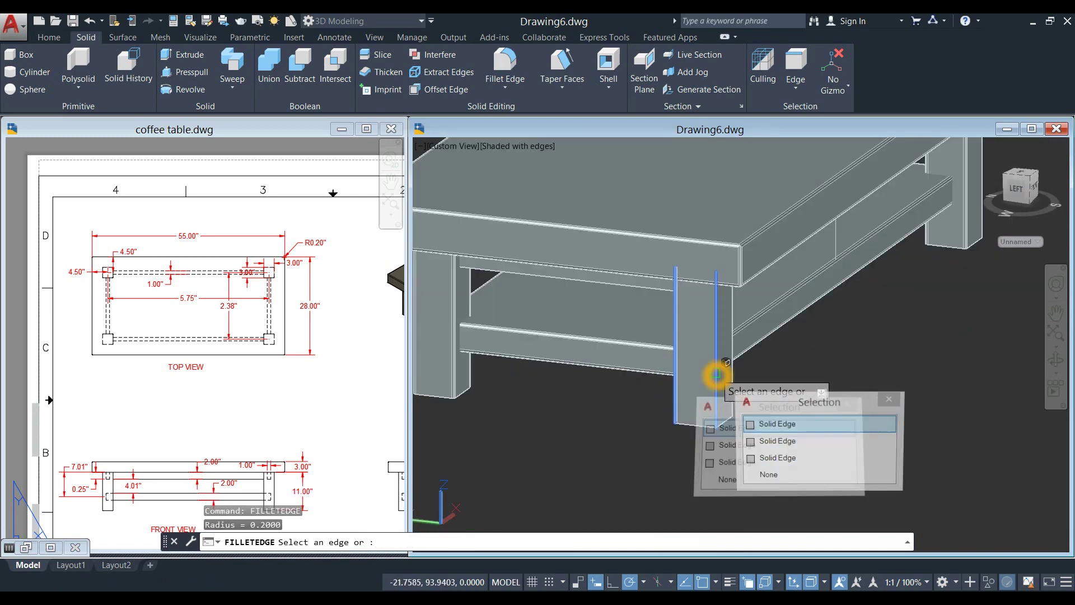
{"action": "left_click", "coordinate": [732, 374]}
{"action": "middle_click_drag", "start_coordinate": [759, 368], "coordinate": [670, 336], "text": "shift"}
{"action": "middle_click_drag", "start_coordinate": [670, 286], "coordinate": [561, 344], "text": "shift"}
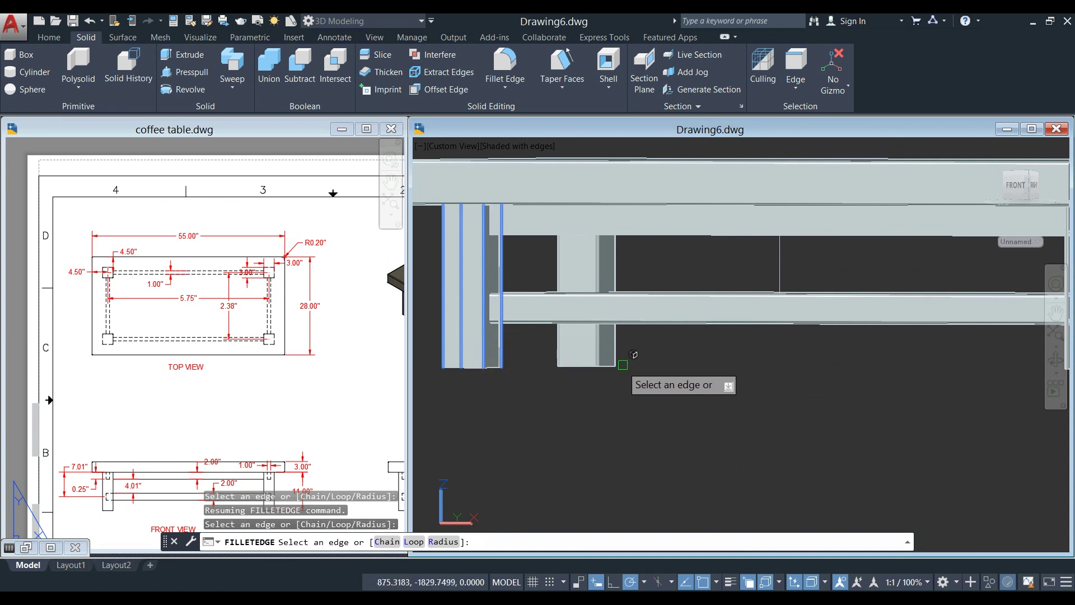
{"action": "right_click", "coordinate": [643, 351]}
{"action": "left_click", "coordinate": [654, 358]}
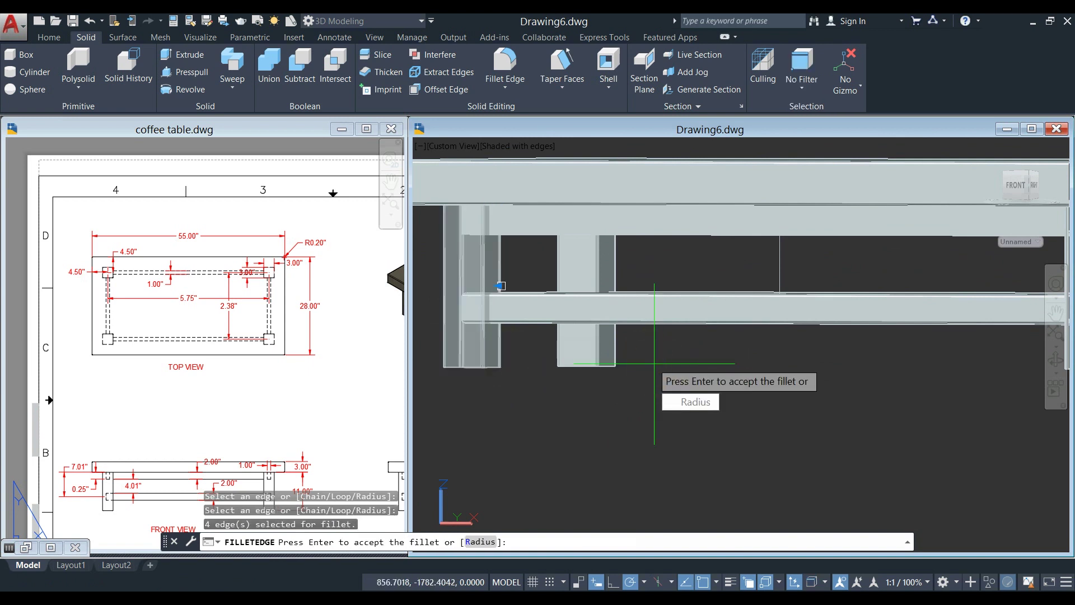
{"action": "key", "text": "Return"}
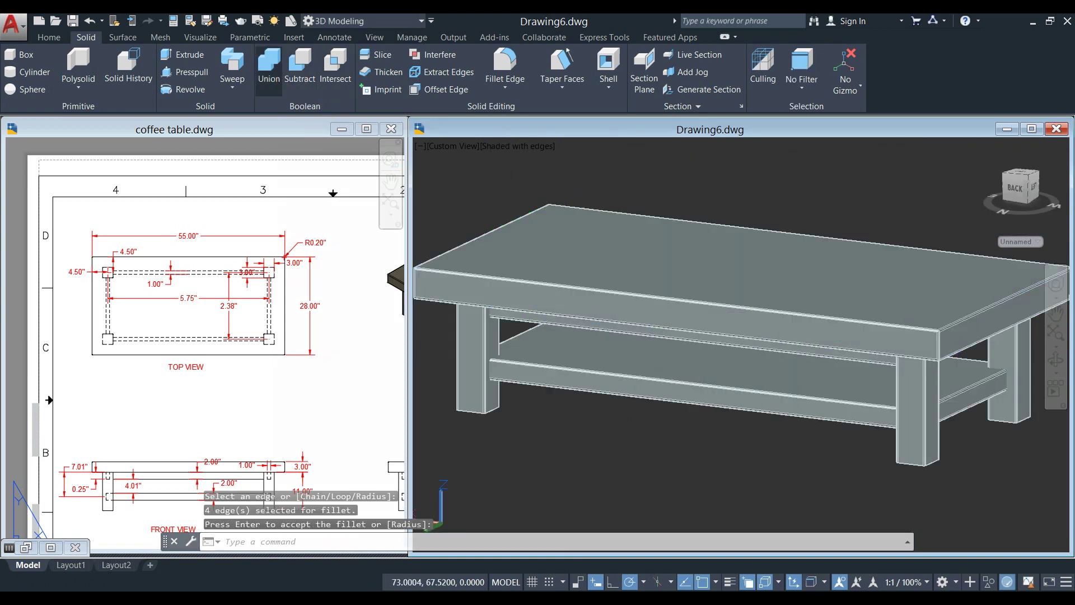
Step: Union the tabletop, upper rail frame, legs and lower shelf into one solid and check it by selecting the table
{"action": "left_click", "coordinate": [269, 67]}
{"action": "left_click", "coordinate": [470, 278]}
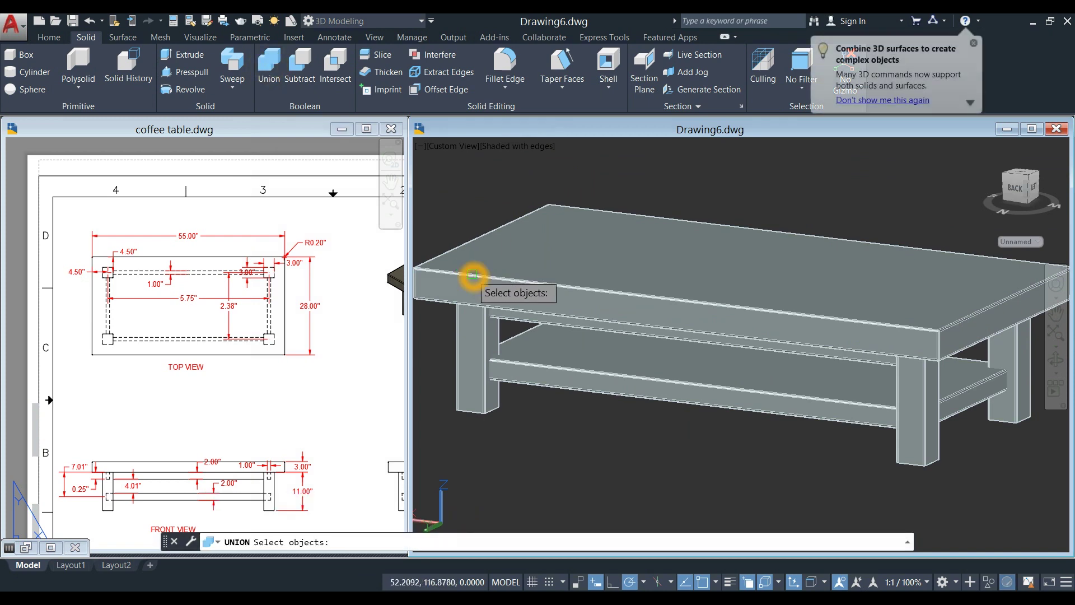
{"action": "middle_click_drag", "start_coordinate": [483, 342], "coordinate": [508, 283], "text": "shift"}
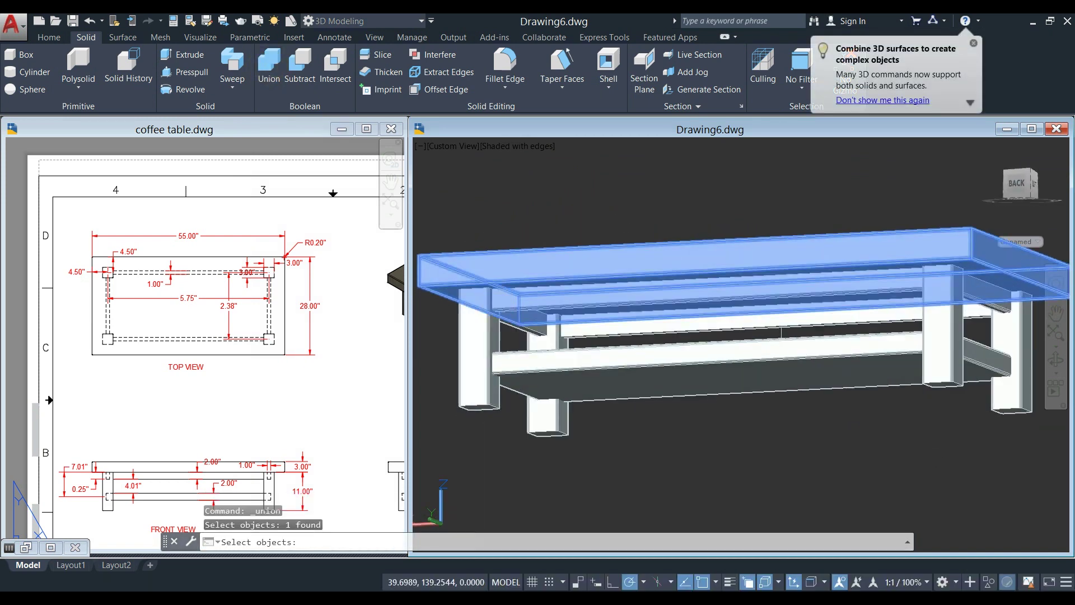
{"action": "scroll", "coordinate": [509, 311], "scroll_direction": "up", "scroll_amount": 4}
{"action": "left_click", "coordinate": [529, 292]}
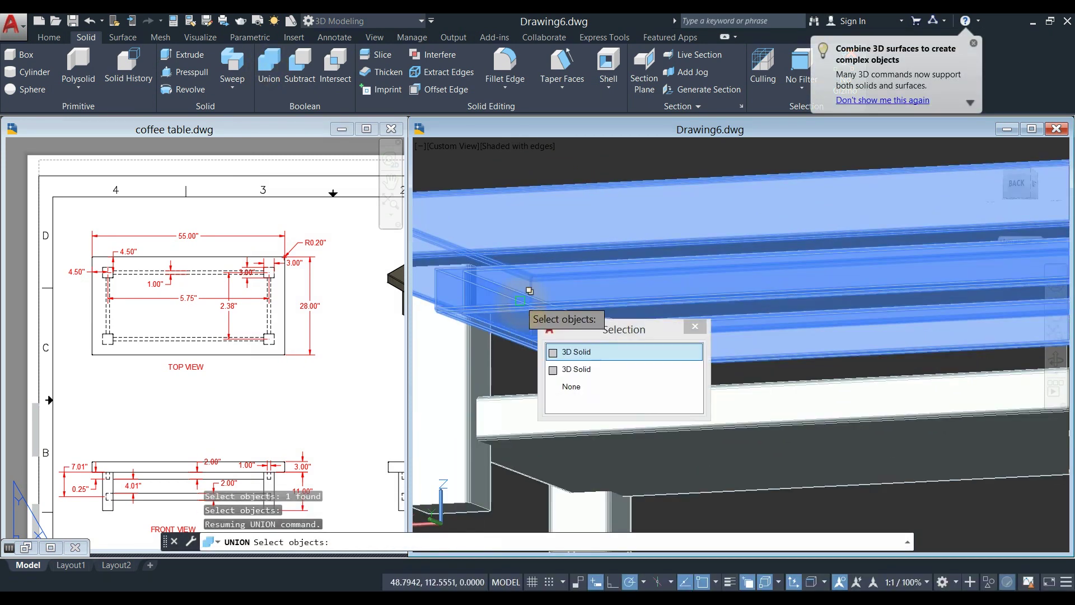
{"action": "left_click", "coordinate": [471, 350]}
{"action": "left_click", "coordinate": [571, 364]}
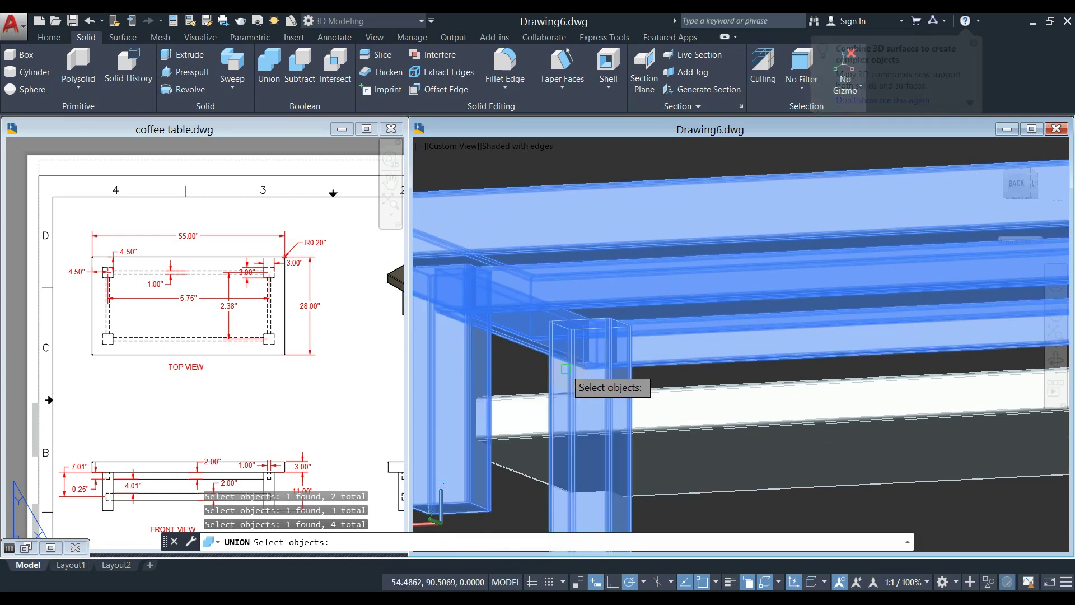
{"action": "scroll", "coordinate": [571, 369], "scroll_direction": "down", "scroll_amount": 5}
{"action": "scroll", "coordinate": [650, 395], "scroll_direction": "down", "scroll_amount": 2}
{"action": "left_click", "coordinate": [820, 448]}
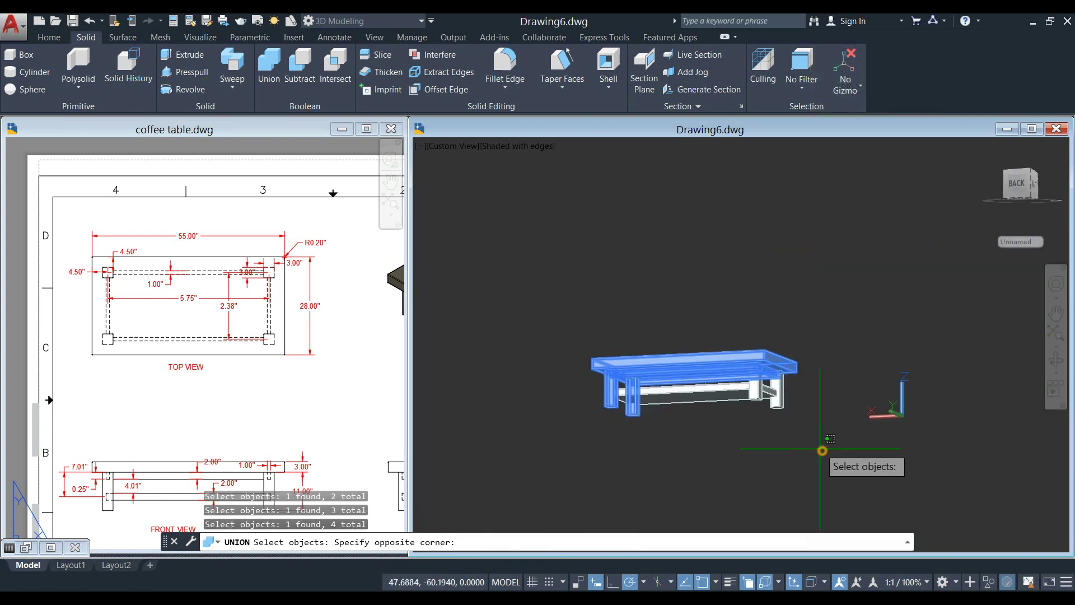
{"action": "key", "text": "Return"}
{"action": "middle_click_drag", "start_coordinate": [633, 260], "coordinate": [588, 323], "text": "shift"}
{"action": "left_click", "coordinate": [684, 373]}
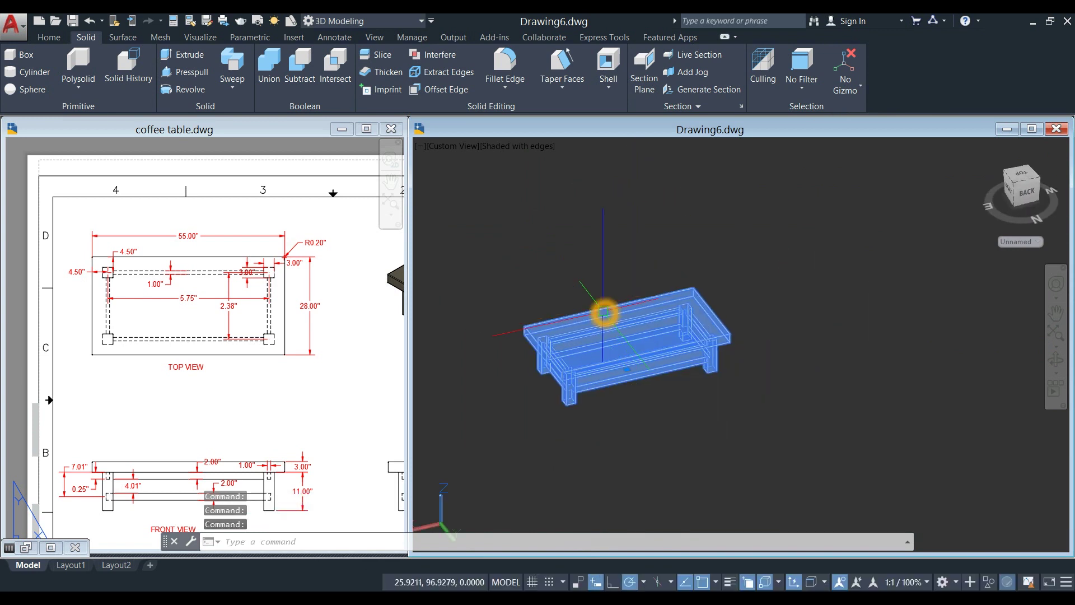
{"action": "key", "text": "Escape"}
Step: Change the visual style to Realistic and maximize the Drawing6 window
{"action": "left_click", "coordinate": [501, 147]}
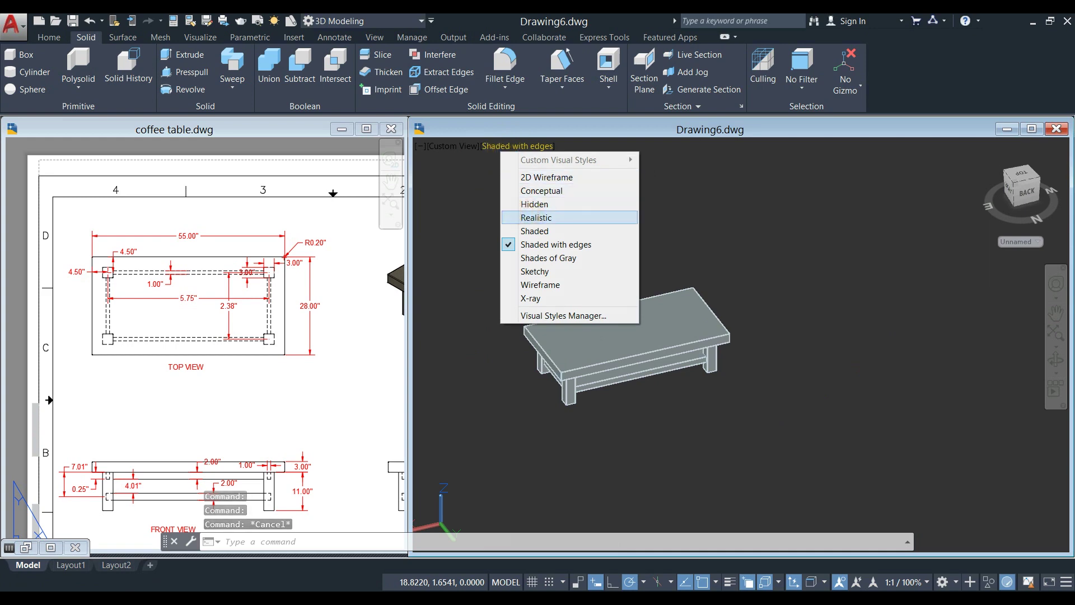
{"action": "left_click", "coordinate": [527, 216]}
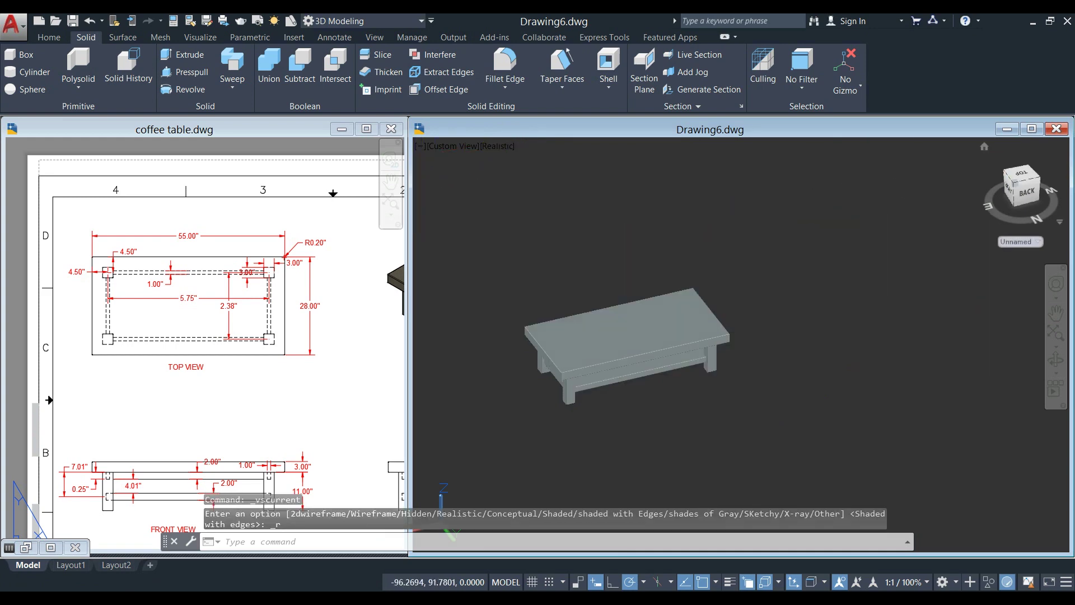
{"action": "left_click", "coordinate": [1032, 128]}
{"action": "middle_click_drag", "start_coordinate": [425, 297], "coordinate": [542, 301], "text": "shift"}
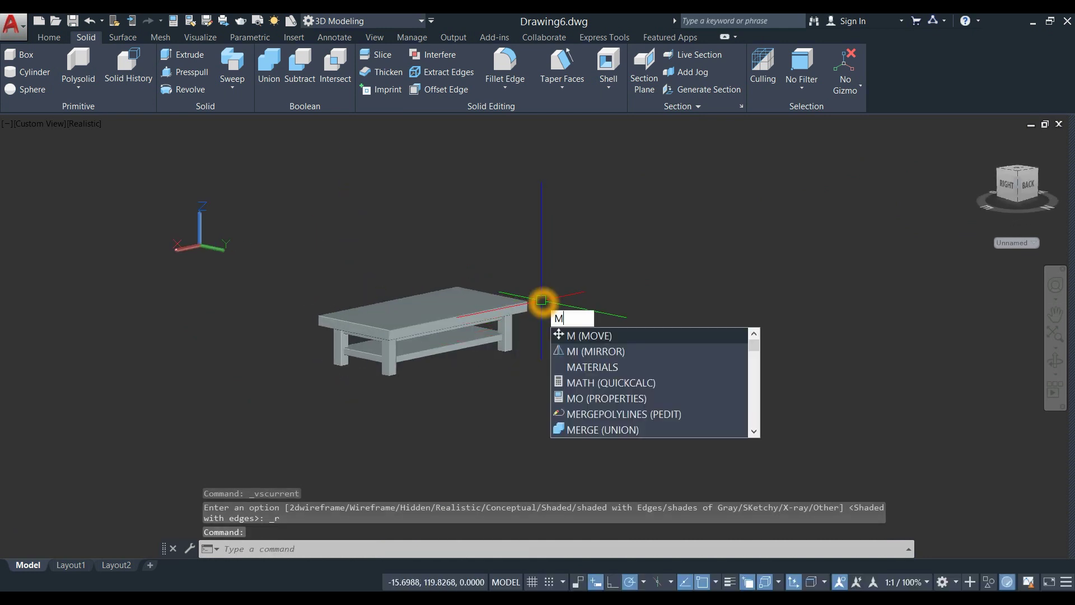
Step: Open the Materials Browser and show the Wood category of the Autodesk Library
{"action": "type", "text": "te"}
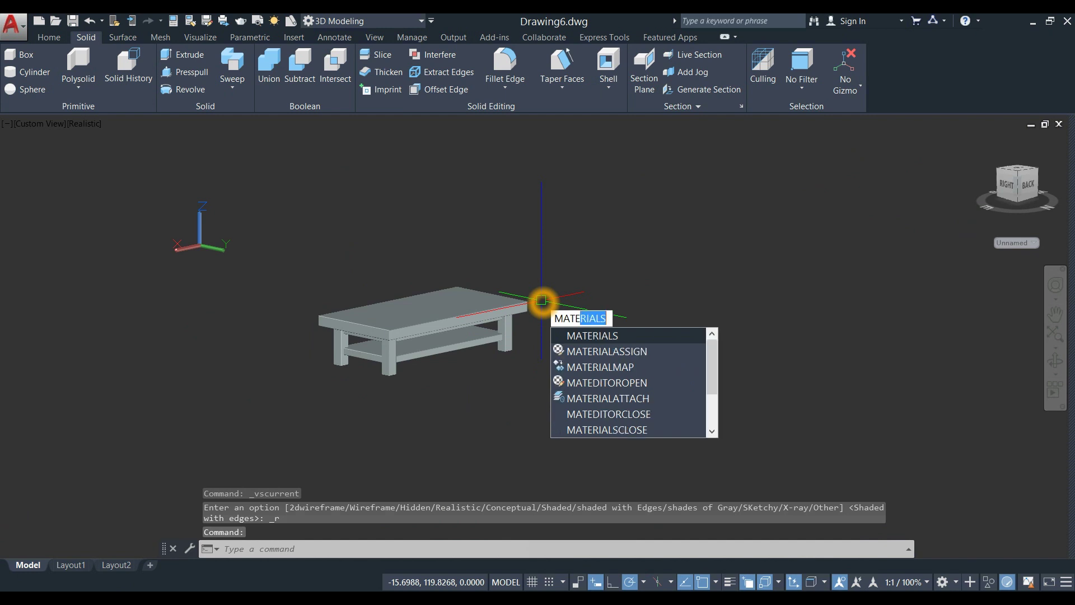
{"action": "left_click", "coordinate": [595, 338]}
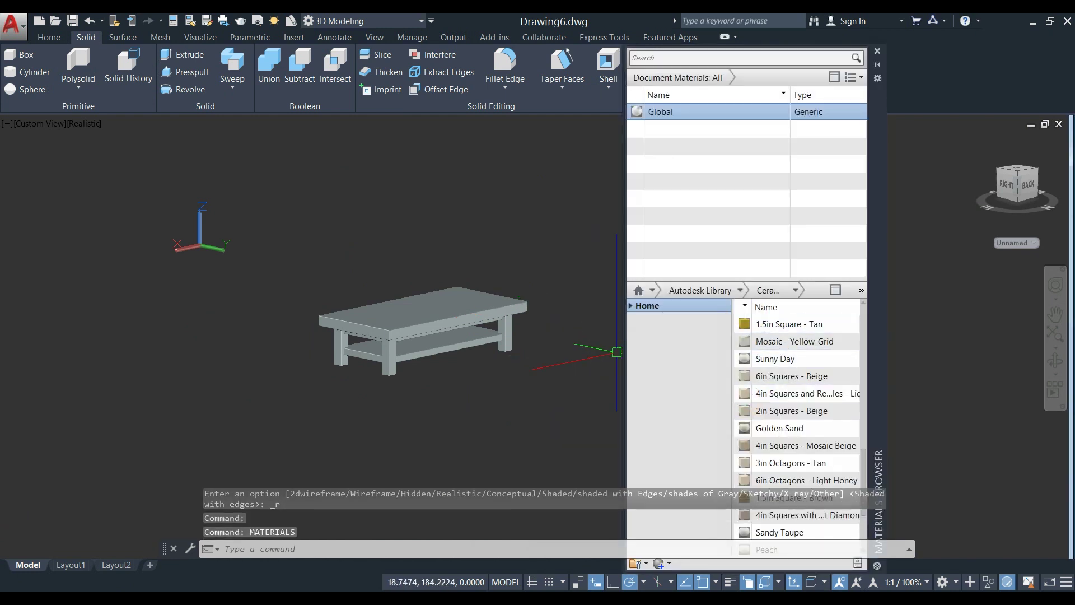
{"action": "left_click", "coordinate": [741, 290]}
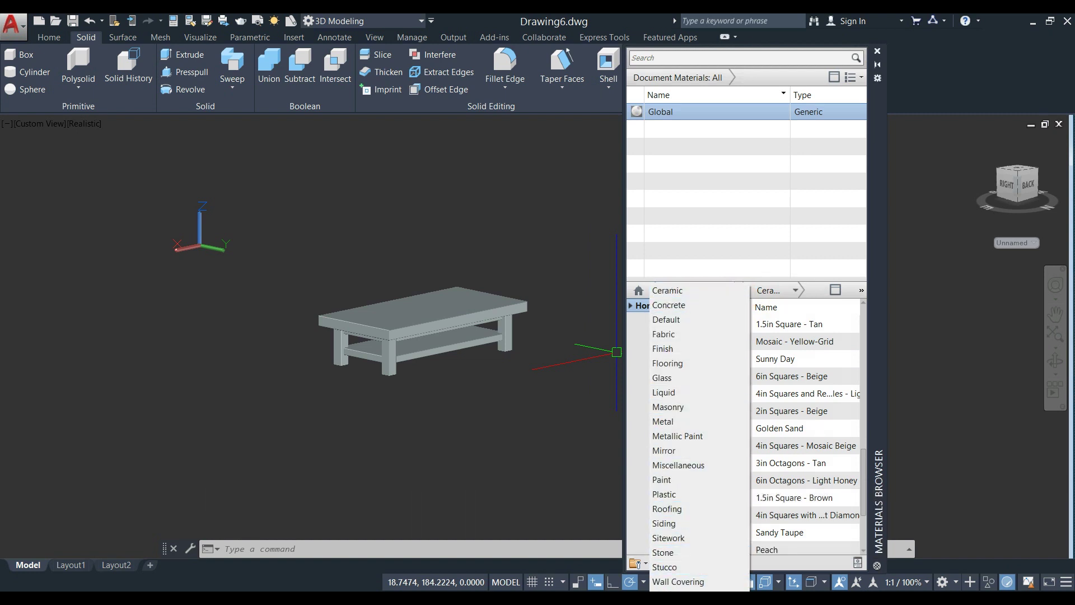
{"action": "key", "text": "Escape"}
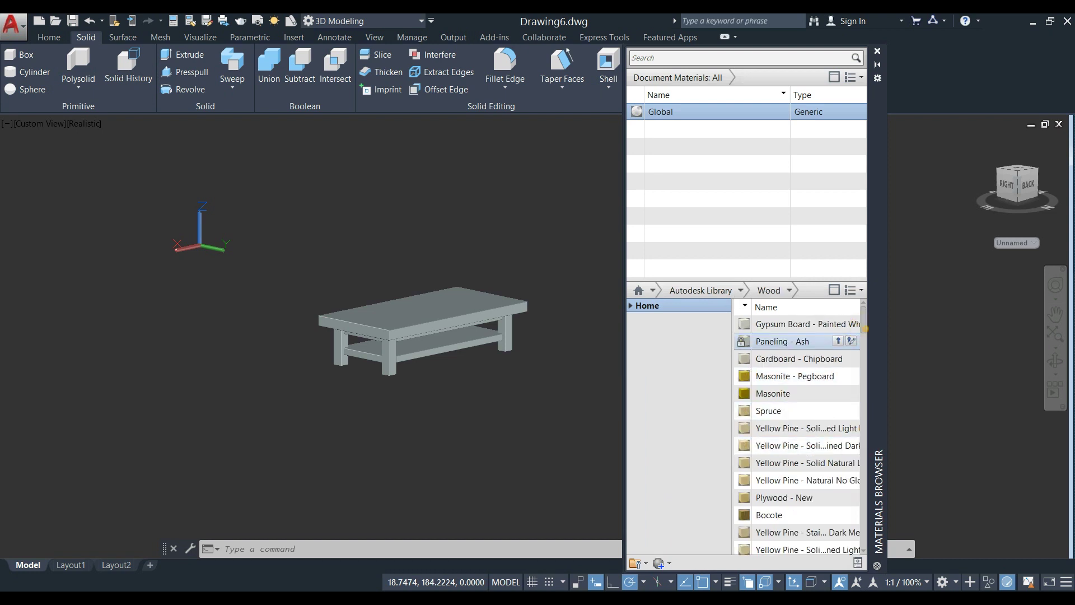
Step: Add the Paneling - Ash wood material to the document and apply it to the coffee table
{"action": "scroll", "coordinate": [866, 329], "scroll_direction": "down", "scroll_amount": 3}
{"action": "scroll", "coordinate": [865, 329], "scroll_direction": "up", "scroll_amount": 3}
{"action": "left_click", "coordinate": [839, 341]}
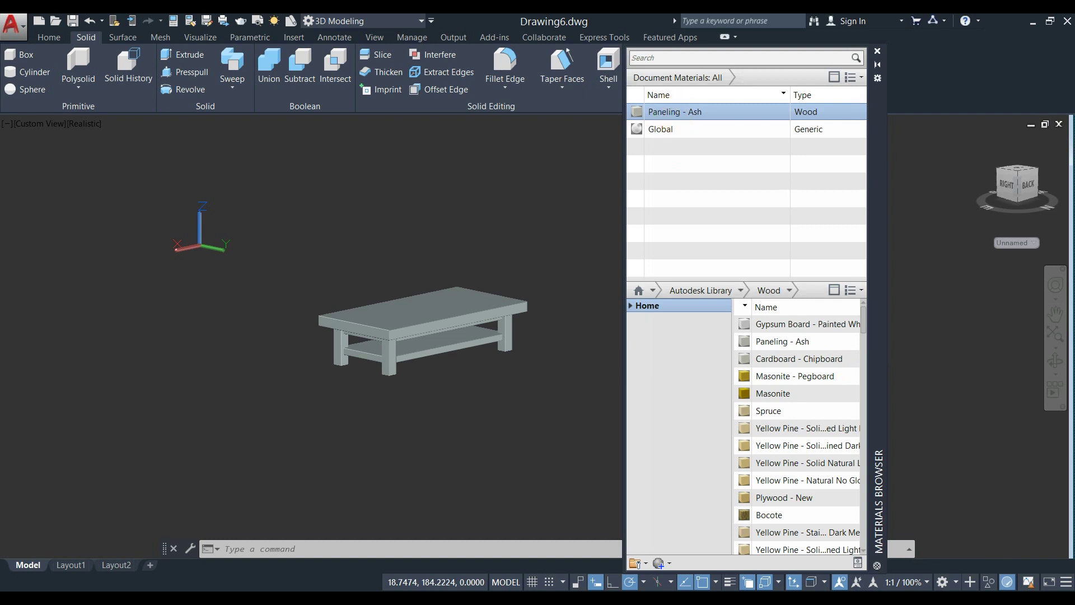
{"action": "left_click_drag", "start_coordinate": [672, 111], "coordinate": [506, 322]}
{"action": "scroll", "coordinate": [507, 322], "scroll_direction": "up", "scroll_amount": 3}
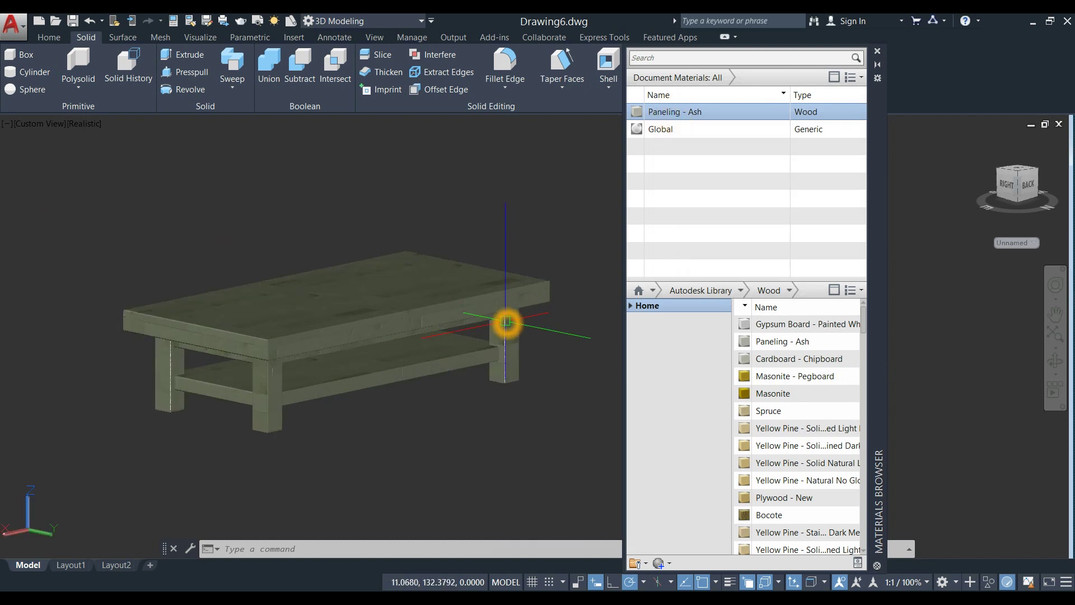
{"action": "middle_click_drag", "start_coordinate": [507, 322], "coordinate": [542, 298], "text": "shift"}
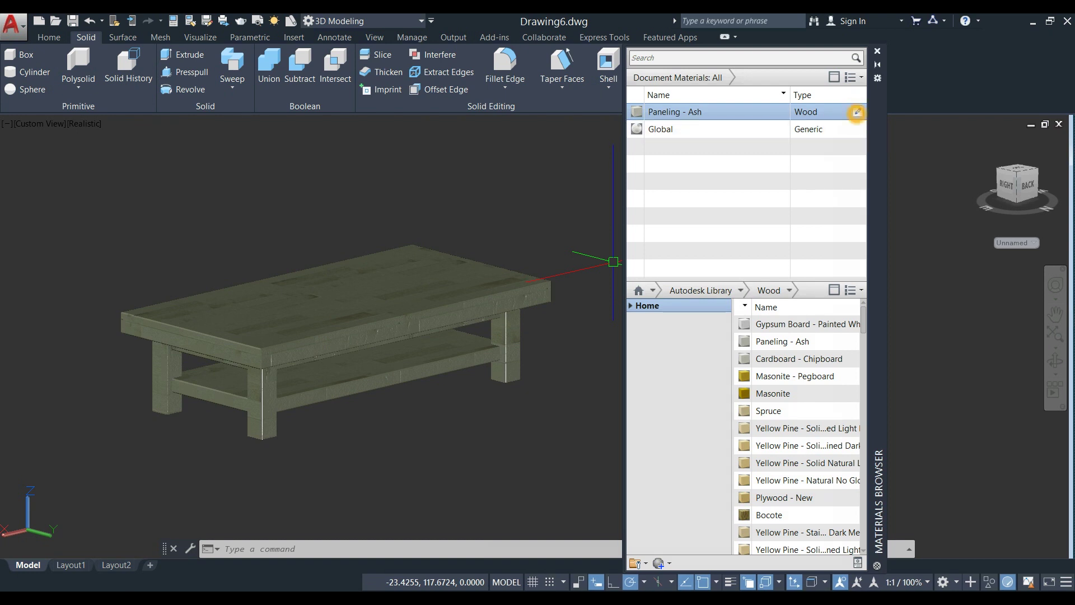
Step: Edit the Paneling - Ash material and set its stain color to the dark brown RGB 96,48,32
{"action": "left_click", "coordinate": [857, 112]}
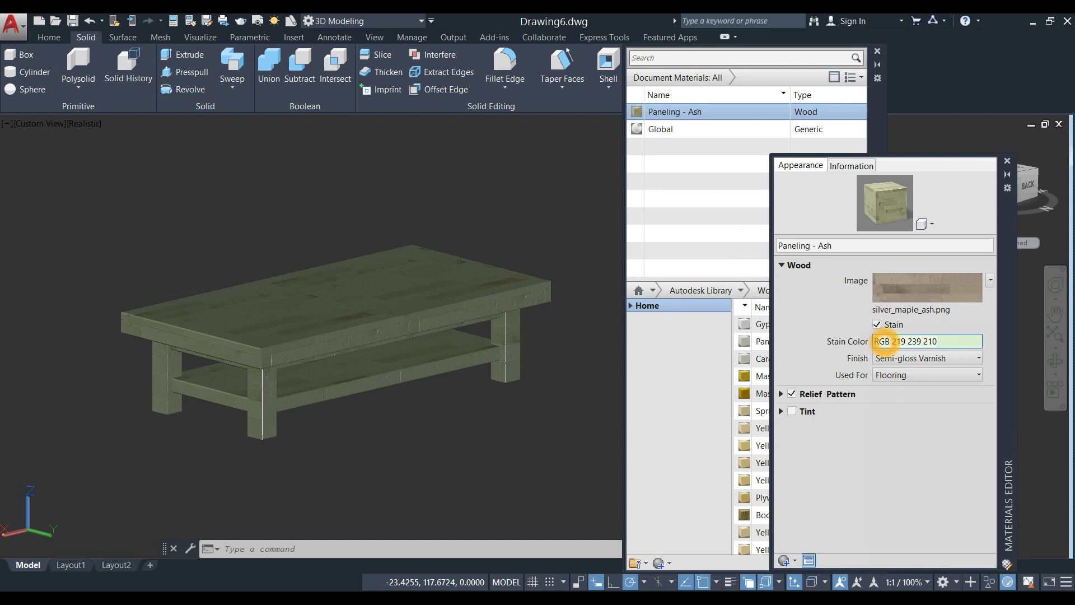
{"action": "left_click", "coordinate": [883, 341]}
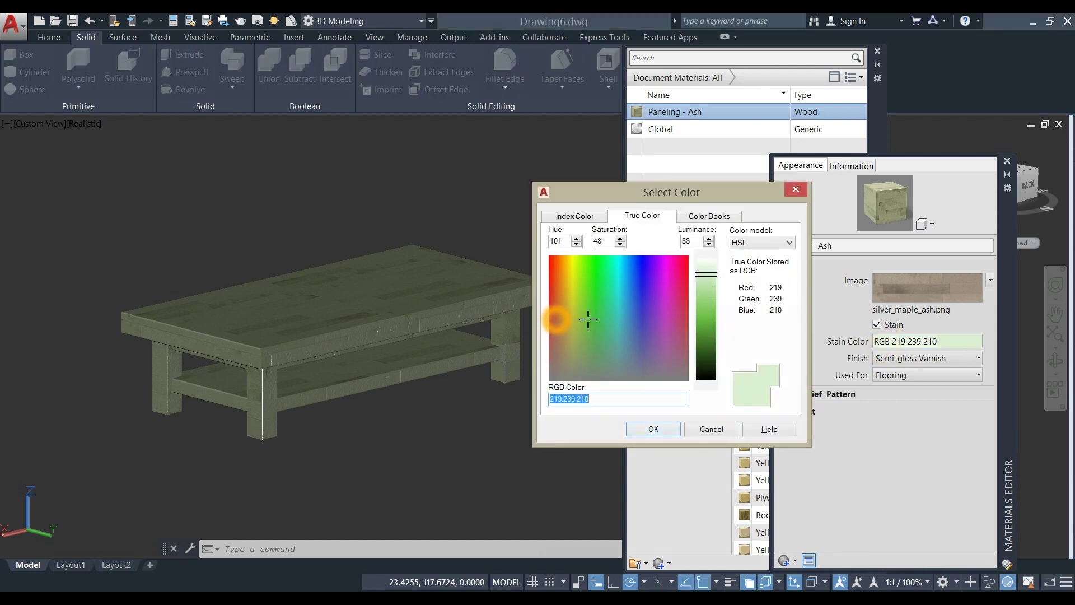
{"action": "left_click", "coordinate": [556, 318]}
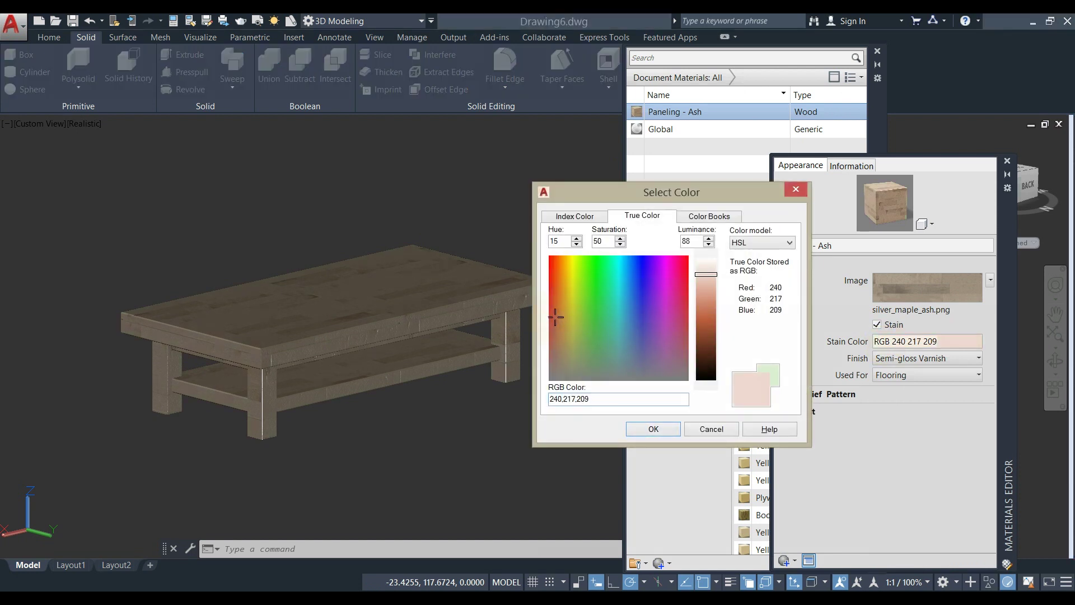
{"action": "left_click", "coordinate": [706, 359]}
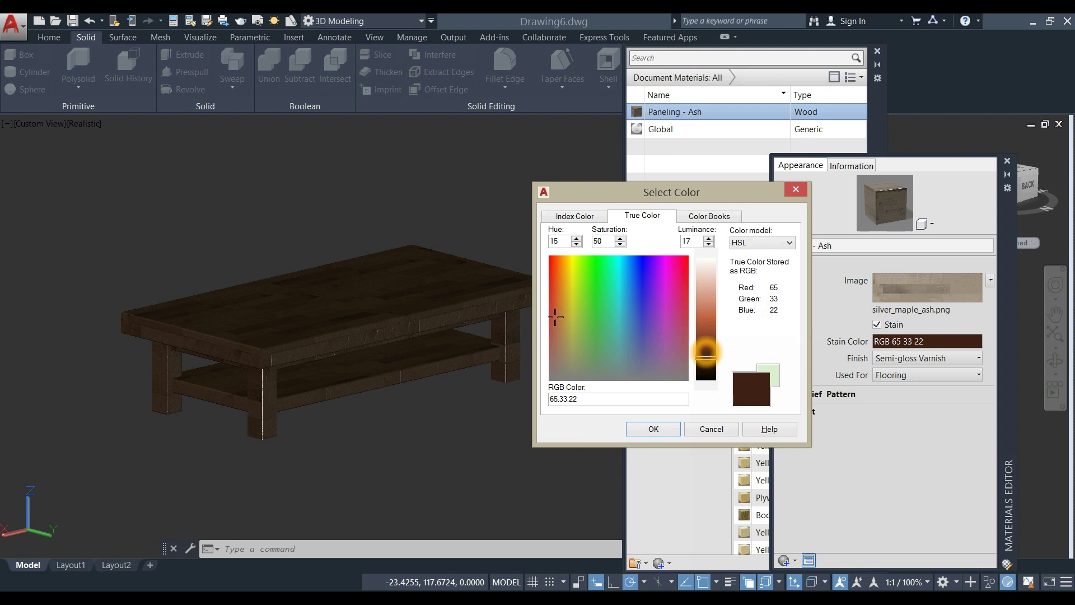
{"action": "left_click_drag", "start_coordinate": [707, 354], "coordinate": [706, 351]}
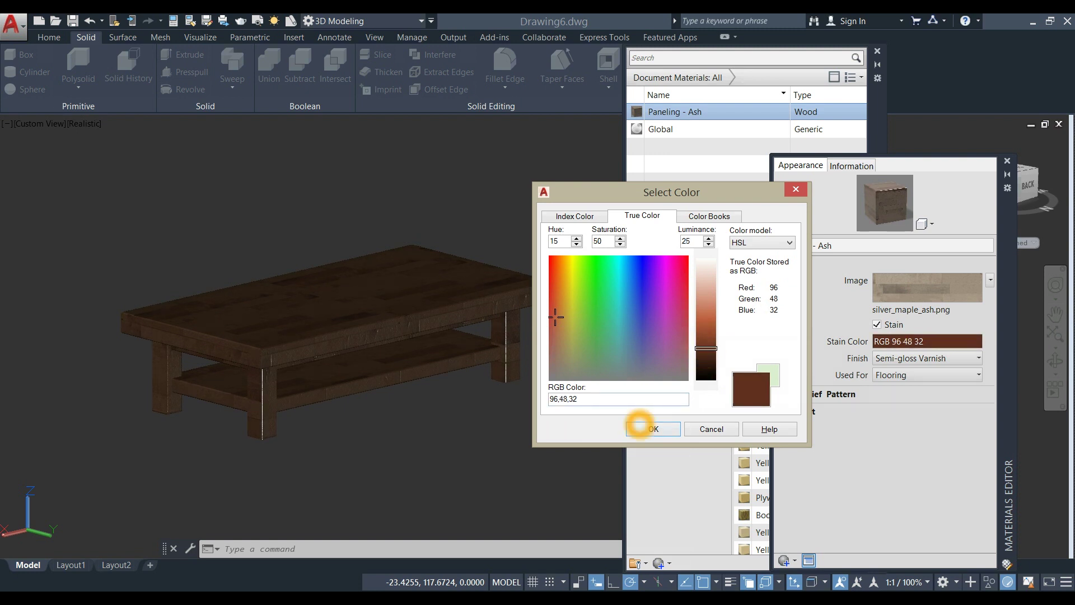
{"action": "left_click", "coordinate": [639, 426]}
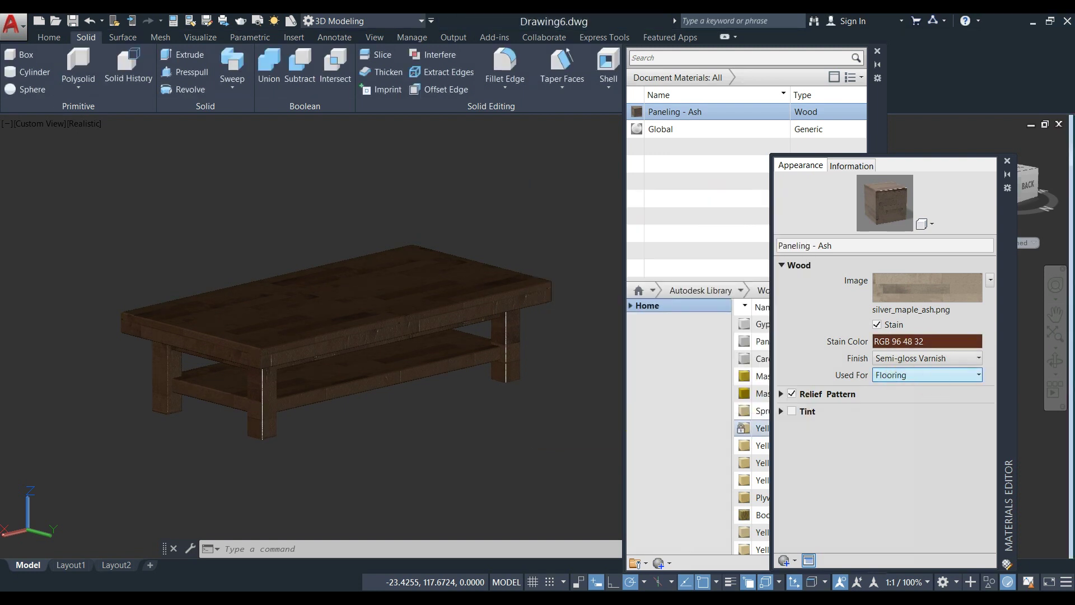
Step: Set the Paneling - Ash material's use to Furniture and its finish to Unfinished, and close the material editor and browser
{"action": "left_click", "coordinate": [934, 375]}
{"action": "left_click", "coordinate": [924, 404]}
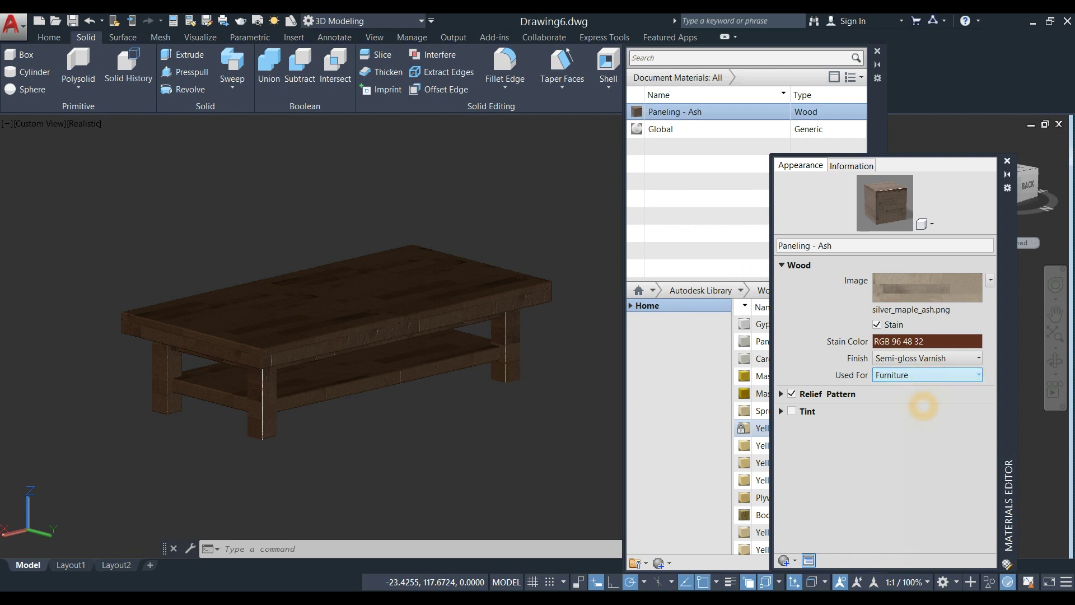
{"action": "left_click", "coordinate": [962, 360]}
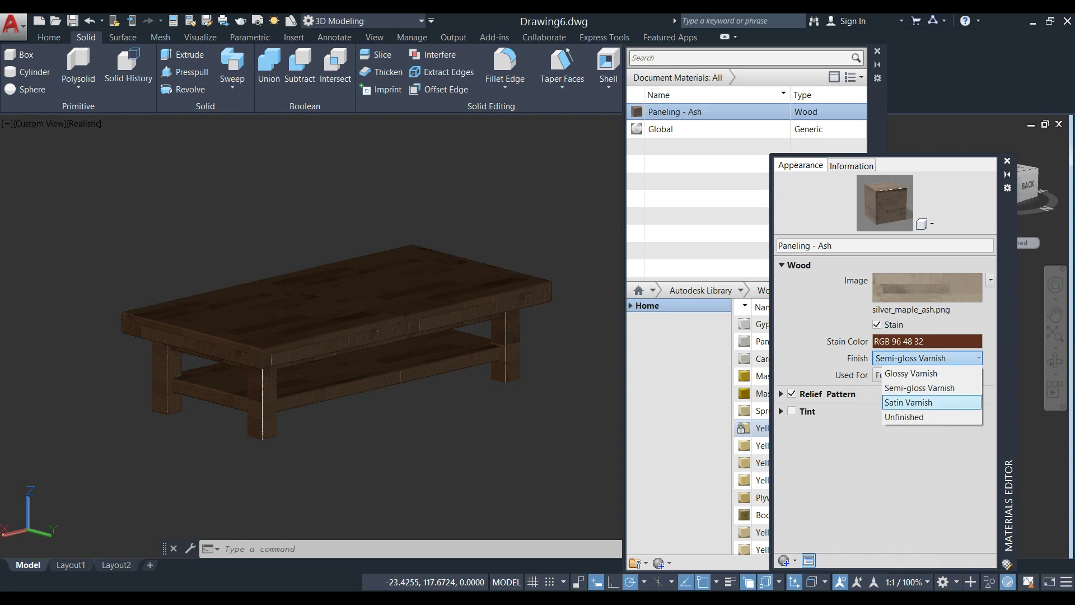
{"action": "left_click", "coordinate": [907, 417]}
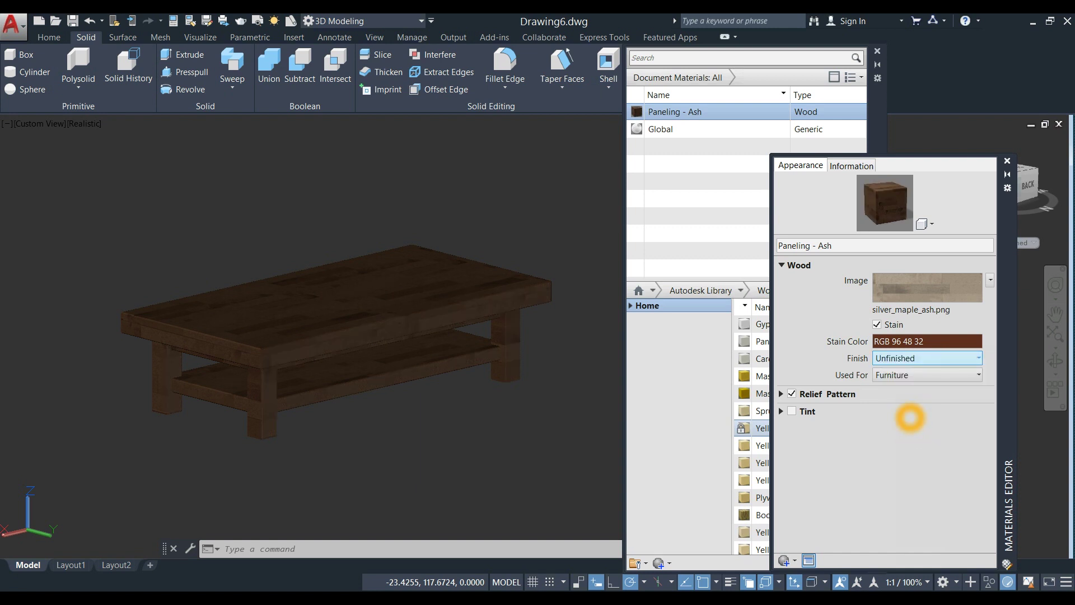
{"action": "left_click", "coordinate": [926, 371]}
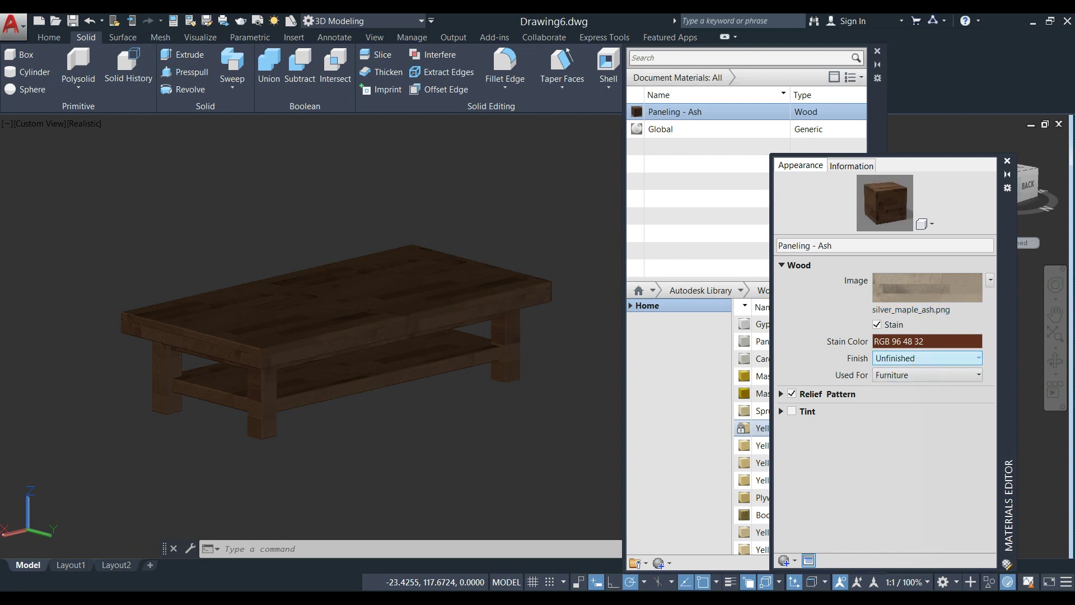
{"action": "left_click", "coordinate": [1007, 161]}
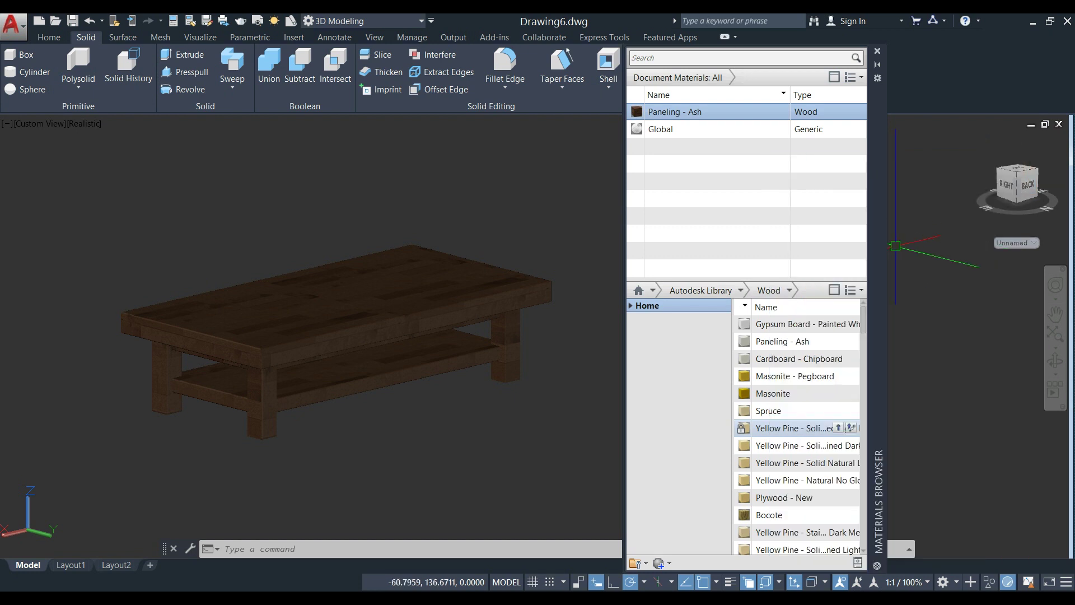
{"action": "left_click", "coordinate": [420, 351]}
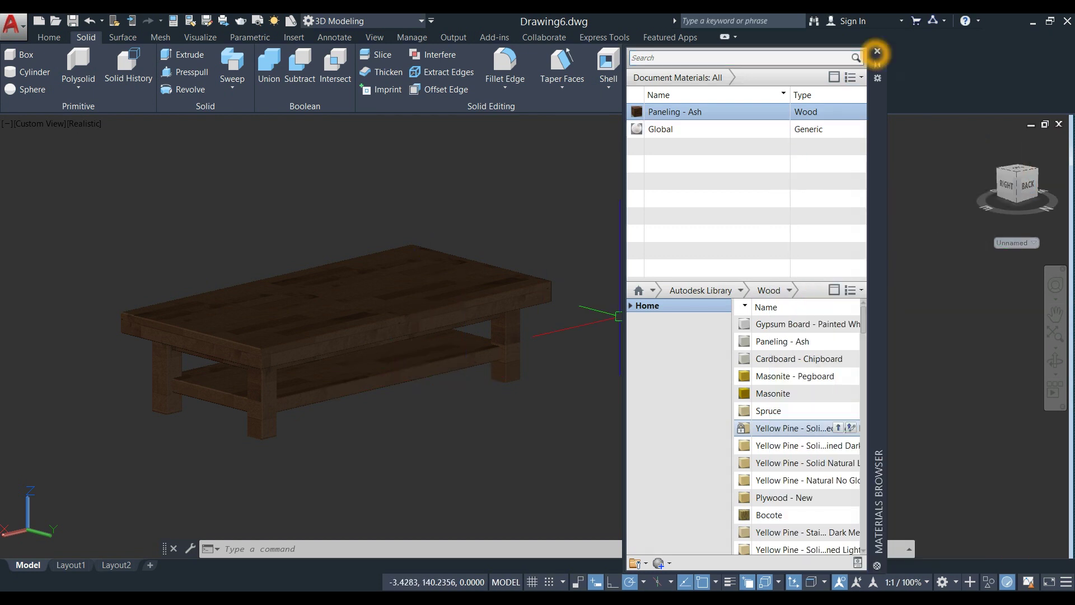
{"action": "left_click", "coordinate": [877, 51]}
Step: Select the leftover vertical line in the middle of the table's front side and delete it
{"action": "middle_click_drag", "start_coordinate": [456, 338], "coordinate": [677, 362], "text": "shift"}
{"action": "scroll", "coordinate": [405, 324], "scroll_direction": "up", "scroll_amount": 2}
{"action": "middle_click_drag", "start_coordinate": [405, 324], "coordinate": [531, 336]}
{"action": "left_click", "coordinate": [374, 377]}
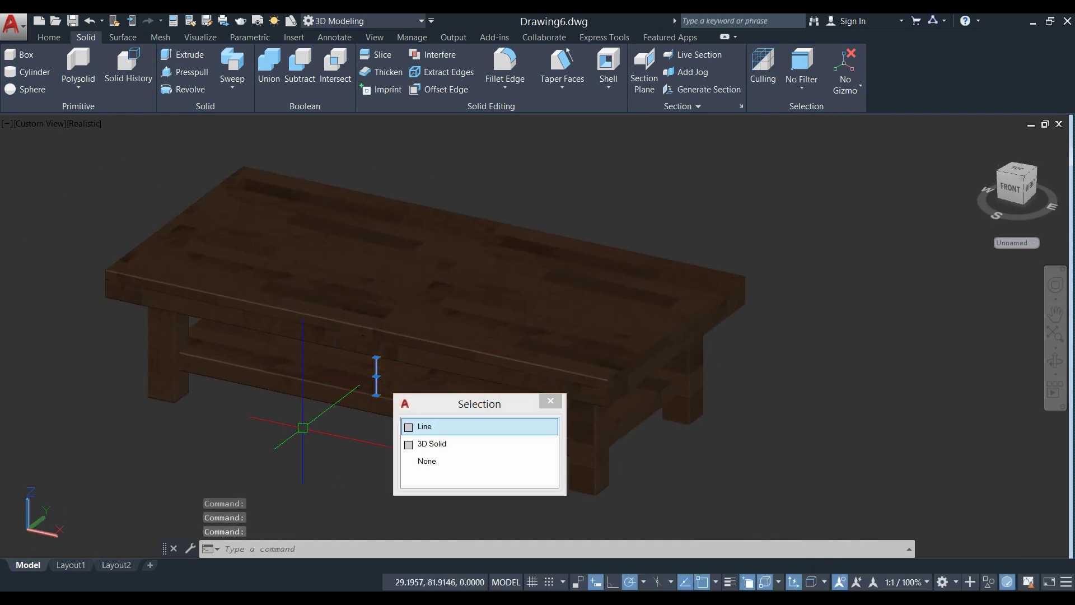
{"action": "left_click", "coordinate": [305, 435]}
{"action": "key", "text": "Delete"}
{"action": "mouse_move", "coordinate": [309, 426]}
{"action": "middle_mouse_down", "text": "shift"}
{"action": "mouse_move", "coordinate": [304, 400]}
{"action": "mouse_move", "coordinate": [343, 336]}
{"action": "mouse_move", "coordinate": [432, 319]}
{"action": "mouse_move", "coordinate": [460, 347]}
{"action": "mouse_move", "coordinate": [314, 414]}
{"action": "middle_mouse_up", "text": "shift"}
Step: Turn on the sun with the recommended exposure adjustment and set the render exposure to 7.8
{"action": "left_click", "coordinate": [203, 38]}
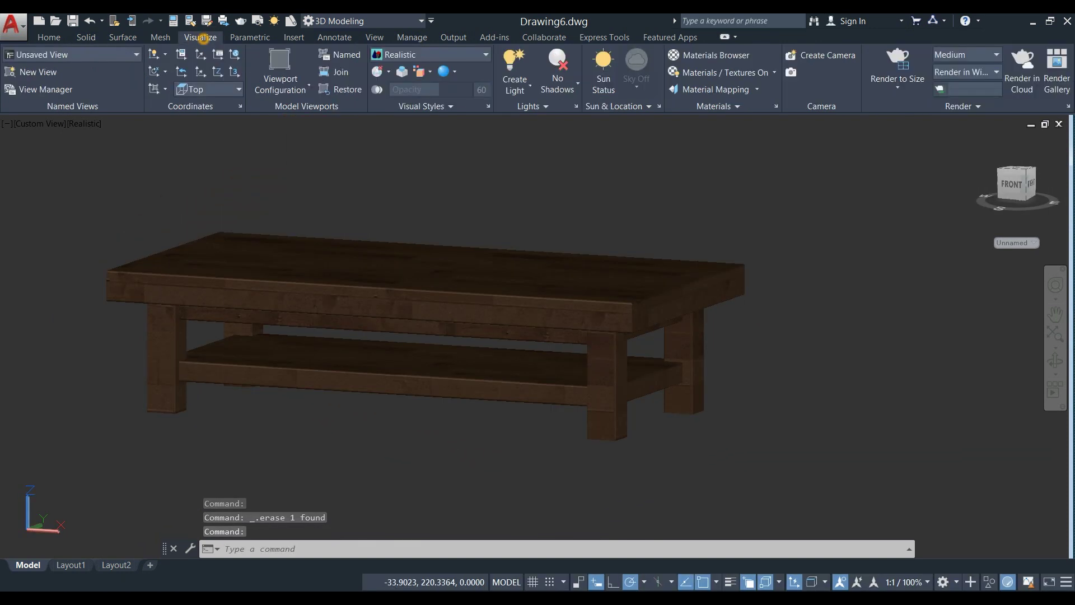
{"action": "left_click", "coordinate": [607, 80]}
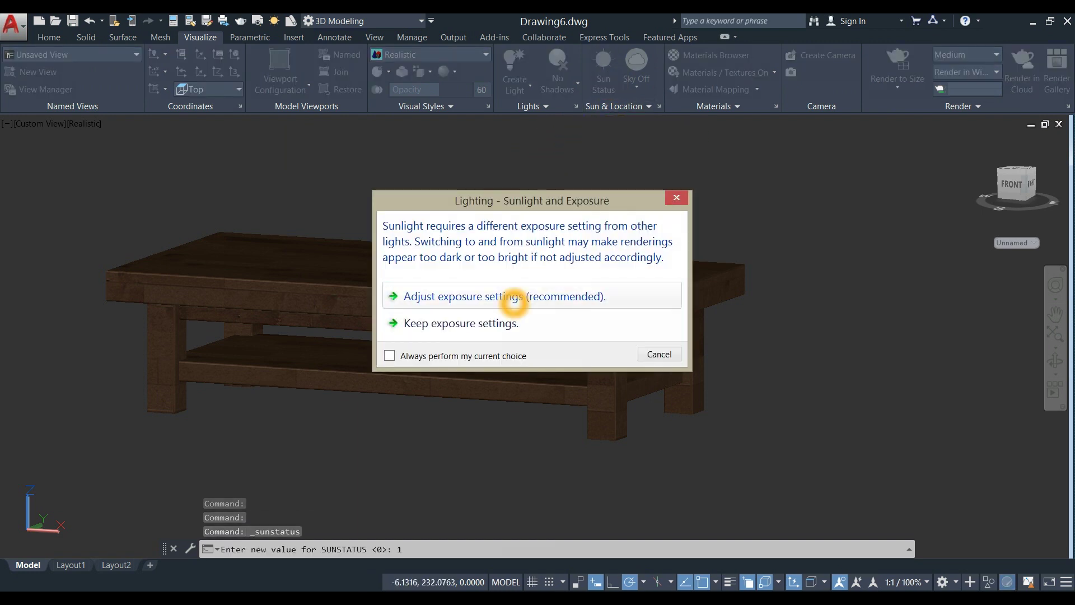
{"action": "left_click", "coordinate": [514, 298]}
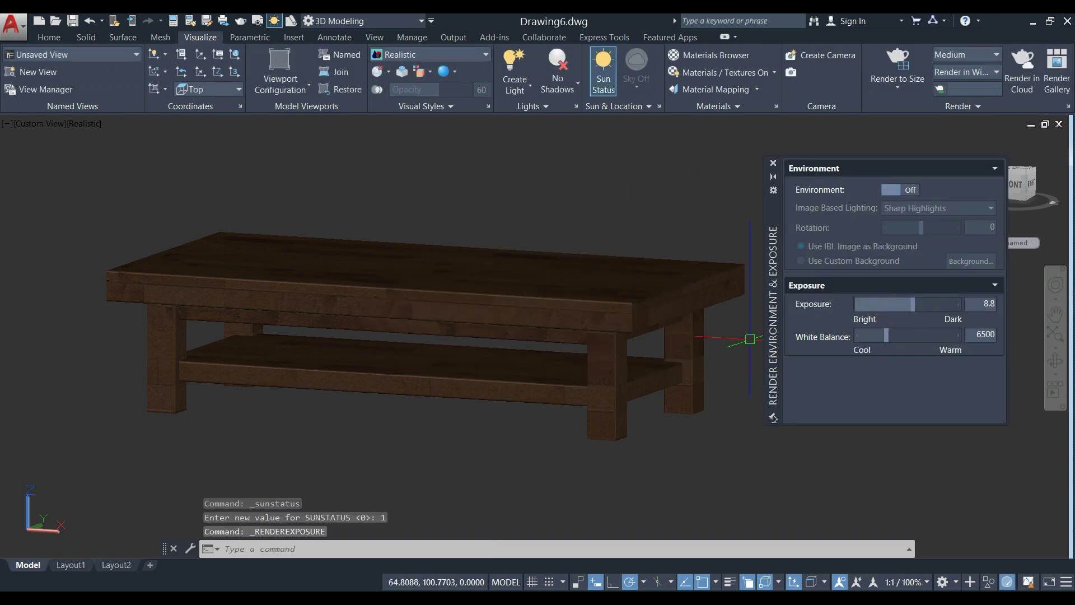
{"action": "left_click_drag", "start_coordinate": [916, 308], "coordinate": [912, 305]}
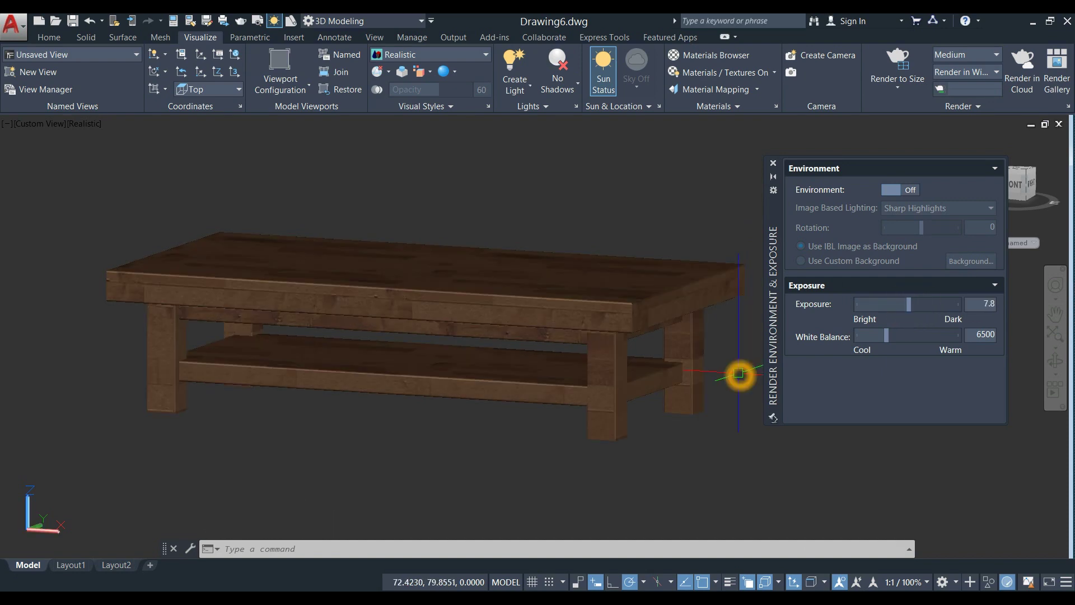
{"action": "middle_click_drag", "start_coordinate": [739, 377], "coordinate": [717, 388], "text": "shift"}
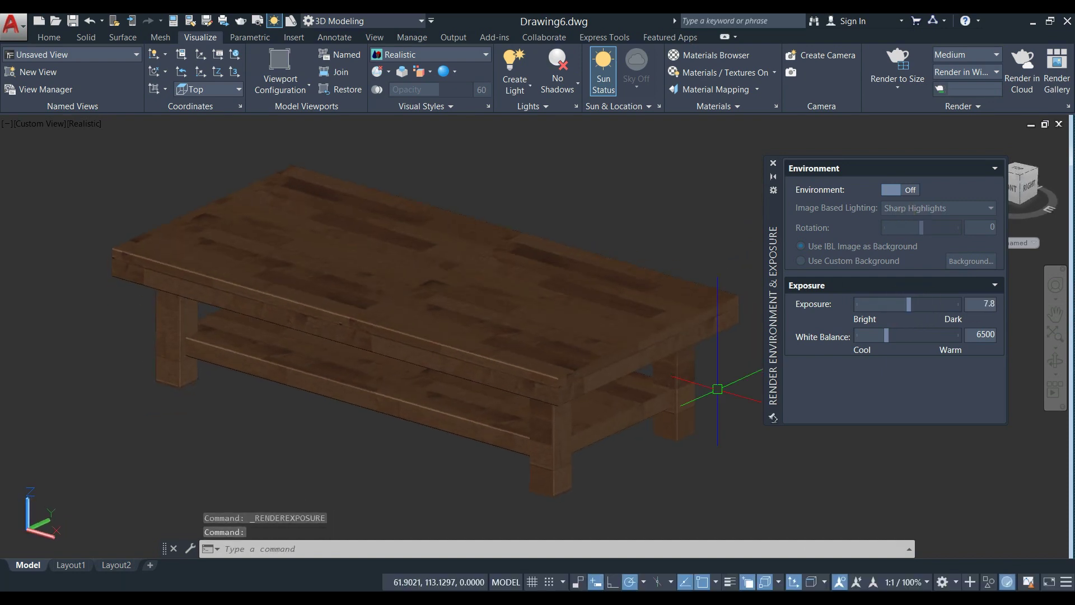
Step: Turn on the render environment with a custom background of type Gradient and enable its three-color option
{"action": "left_click", "coordinate": [895, 191]}
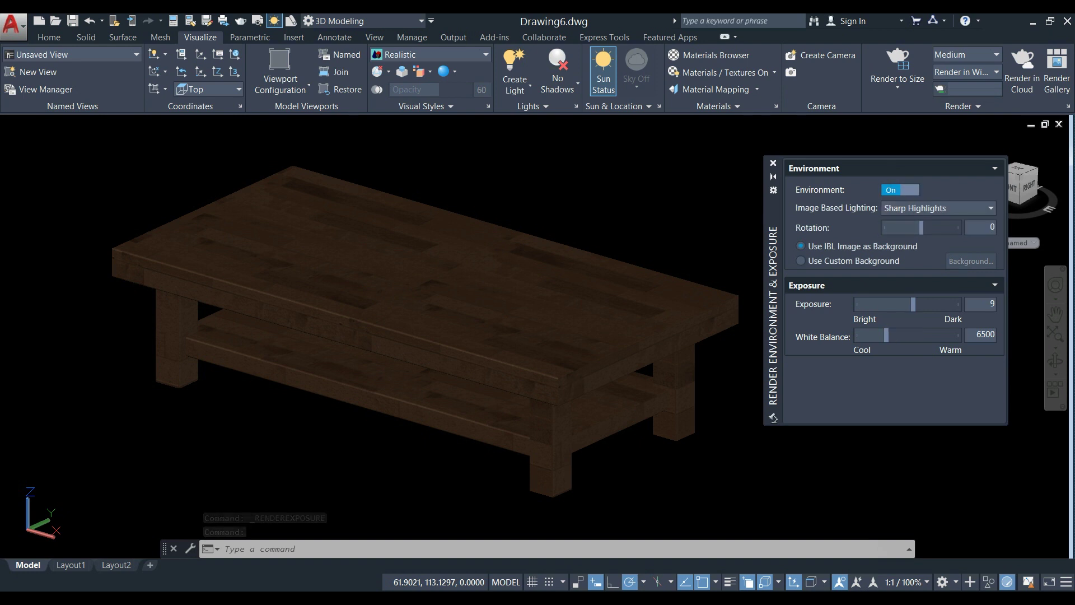
{"action": "left_click", "coordinate": [978, 299]}
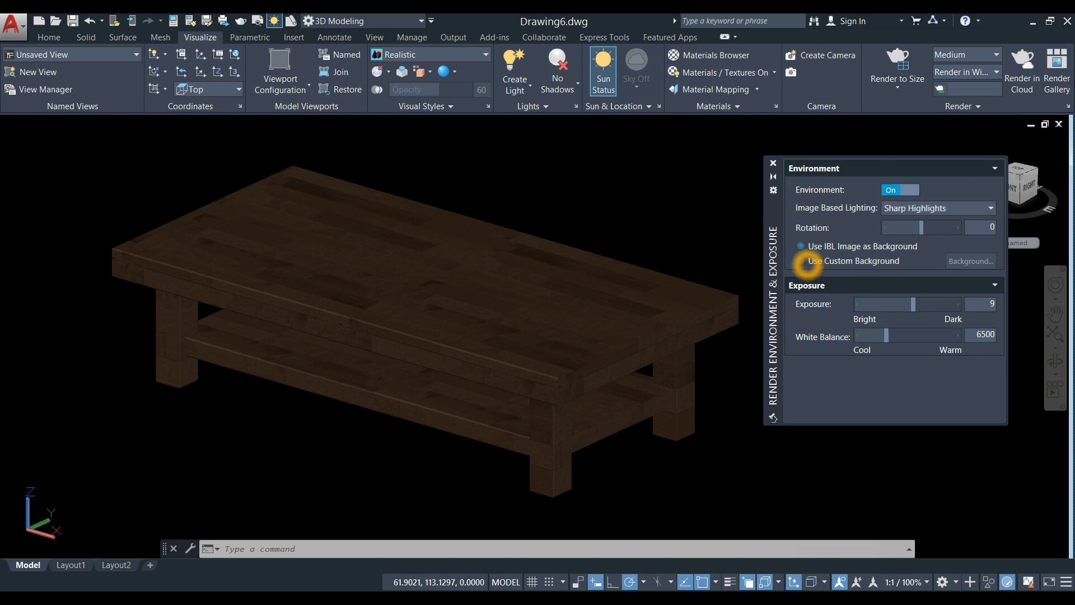
{"action": "left_click", "coordinate": [802, 261]}
{"action": "left_click", "coordinate": [957, 261]}
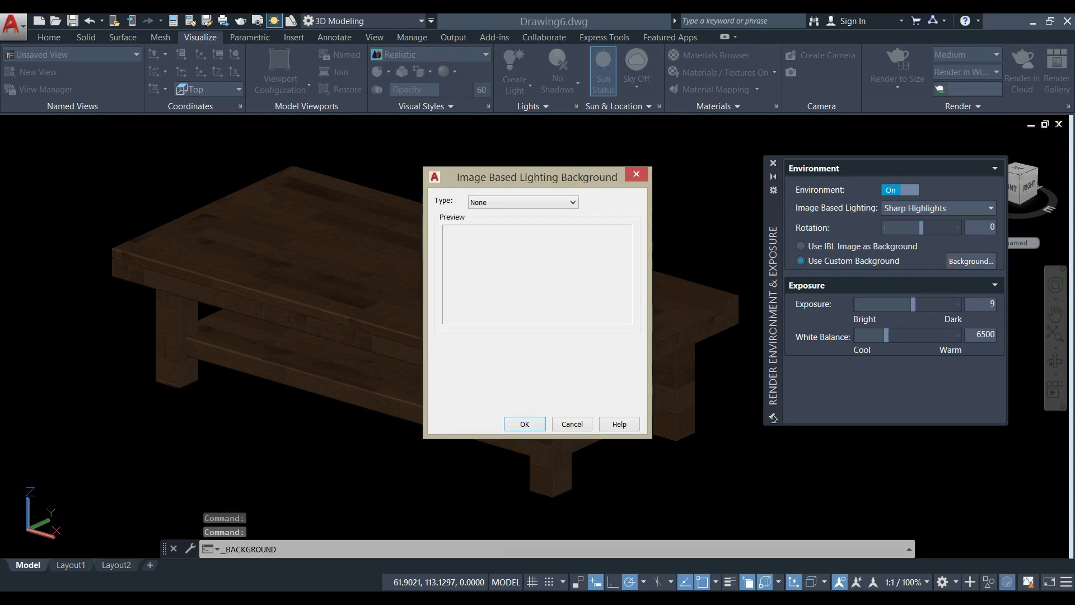
{"action": "left_click", "coordinate": [572, 202]}
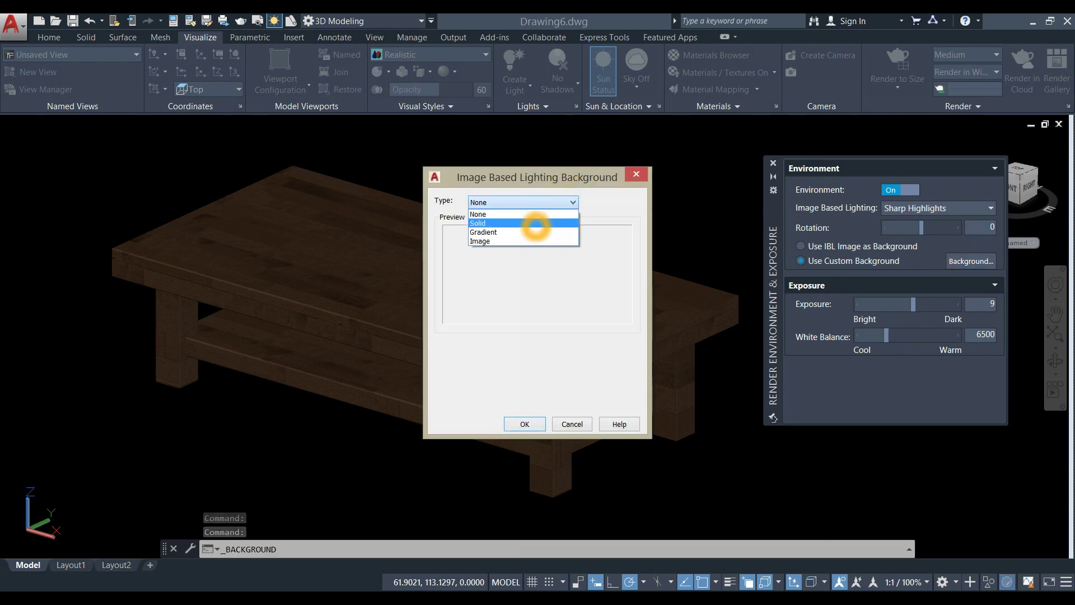
{"action": "left_click", "coordinate": [536, 232]}
{"action": "left_click", "coordinate": [455, 364]}
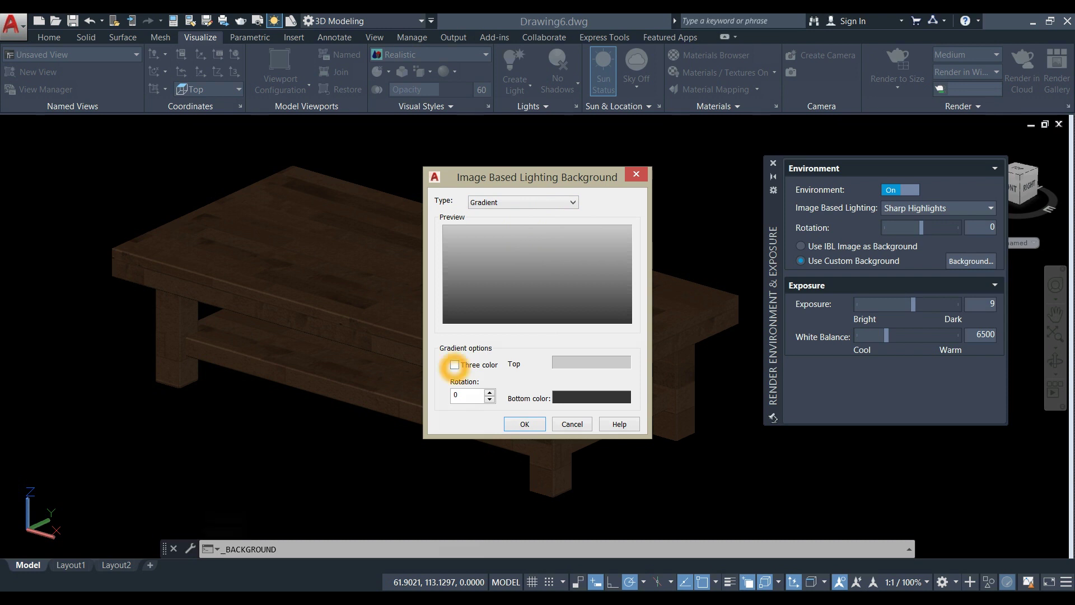
Step: Set the gradient background's top color to the very dark blue RGB 4,12,32
{"action": "left_click", "coordinate": [574, 362]}
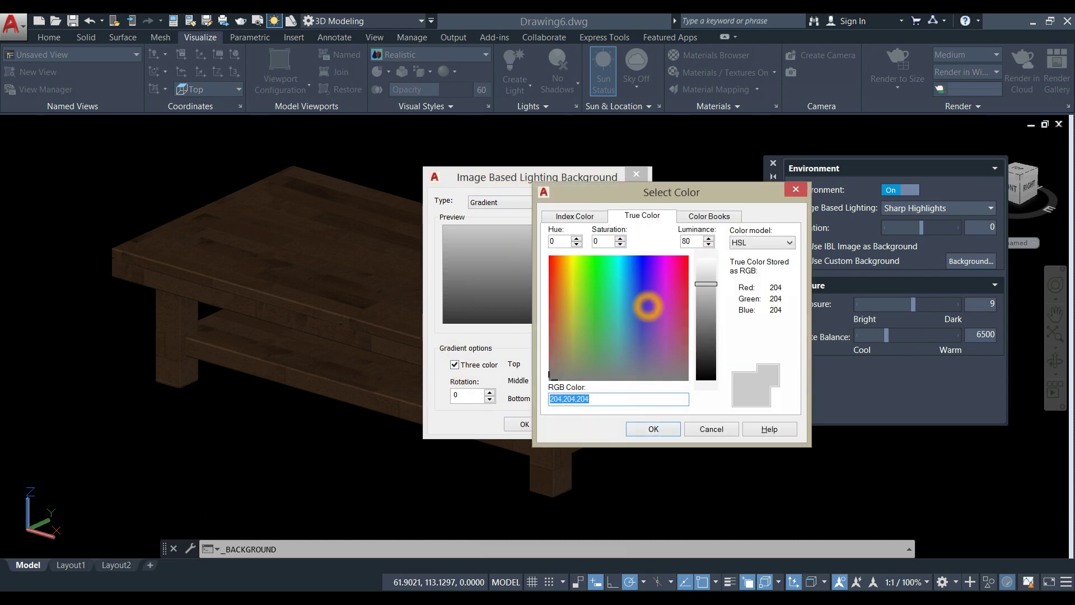
{"action": "left_click", "coordinate": [648, 306]}
{"action": "left_click", "coordinate": [635, 284]}
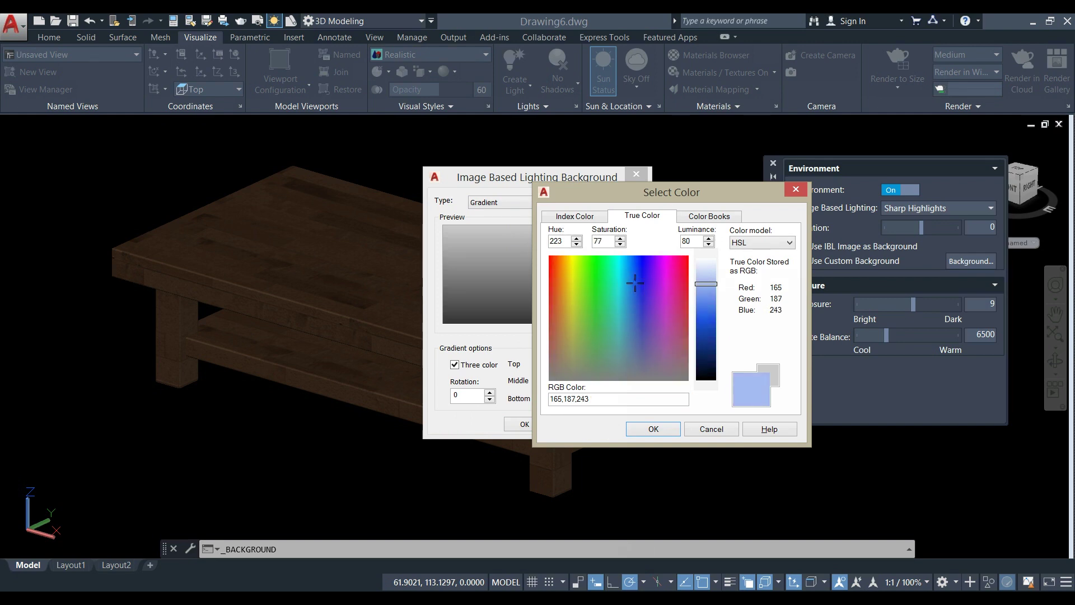
{"action": "left_click", "coordinate": [705, 372]}
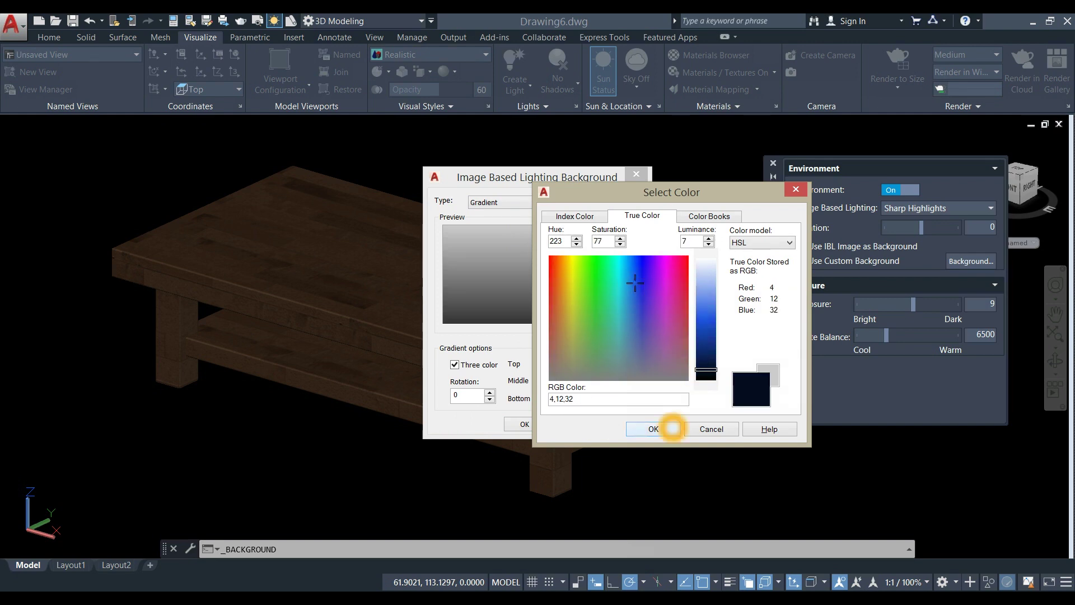
{"action": "left_click", "coordinate": [673, 427]}
Step: Set the gradient's middle color to RGB 64,64,64 and its bottom color to a light gray, and apply the background
{"action": "left_click", "coordinate": [601, 379]}
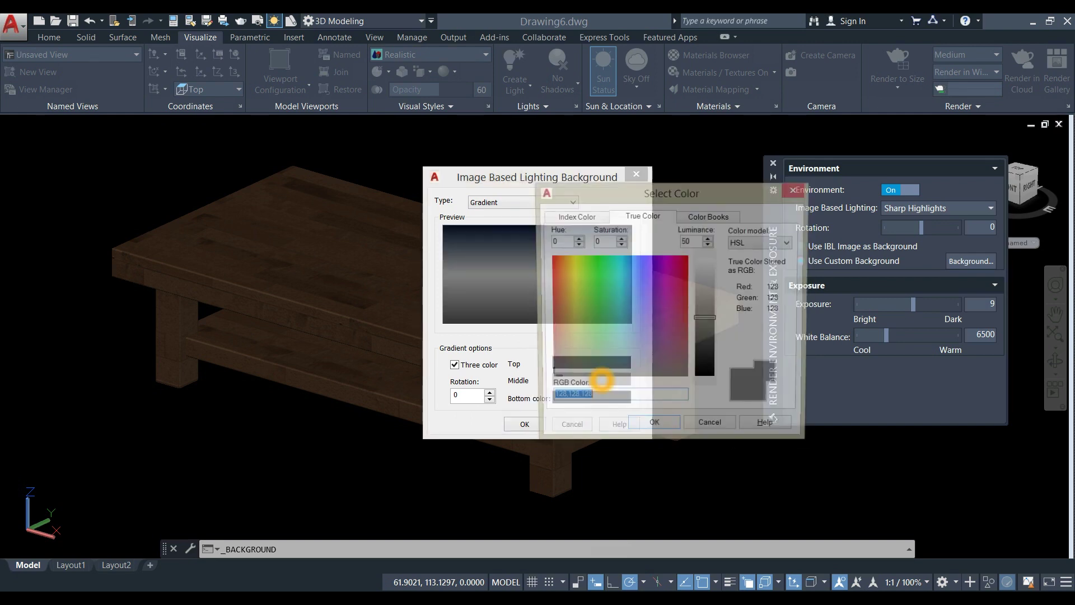
{"action": "left_click", "coordinate": [706, 349]}
{"action": "left_click", "coordinate": [661, 428]}
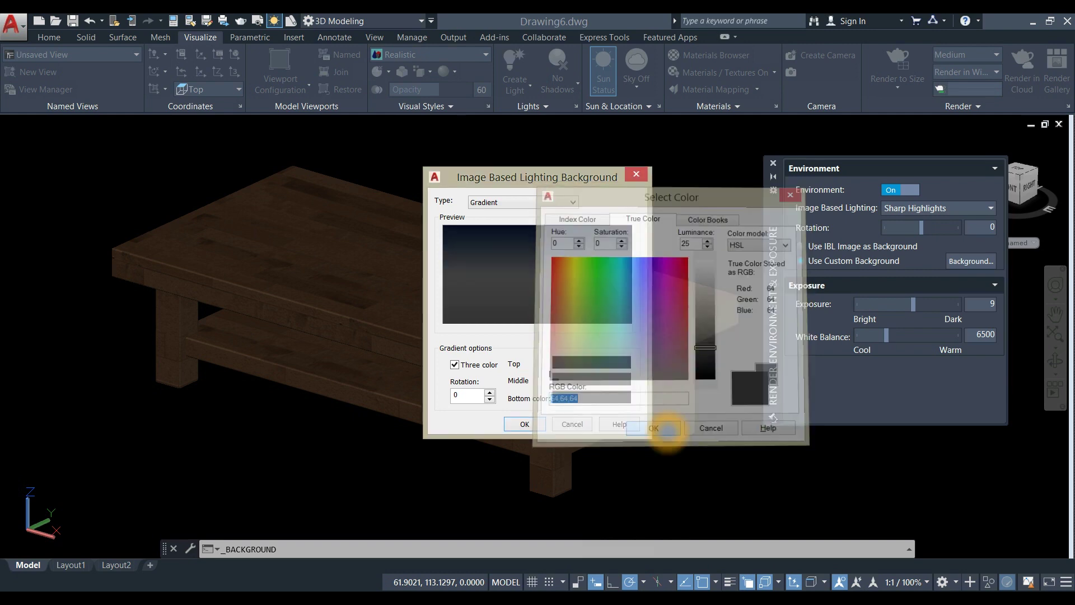
{"action": "left_click", "coordinate": [619, 399]}
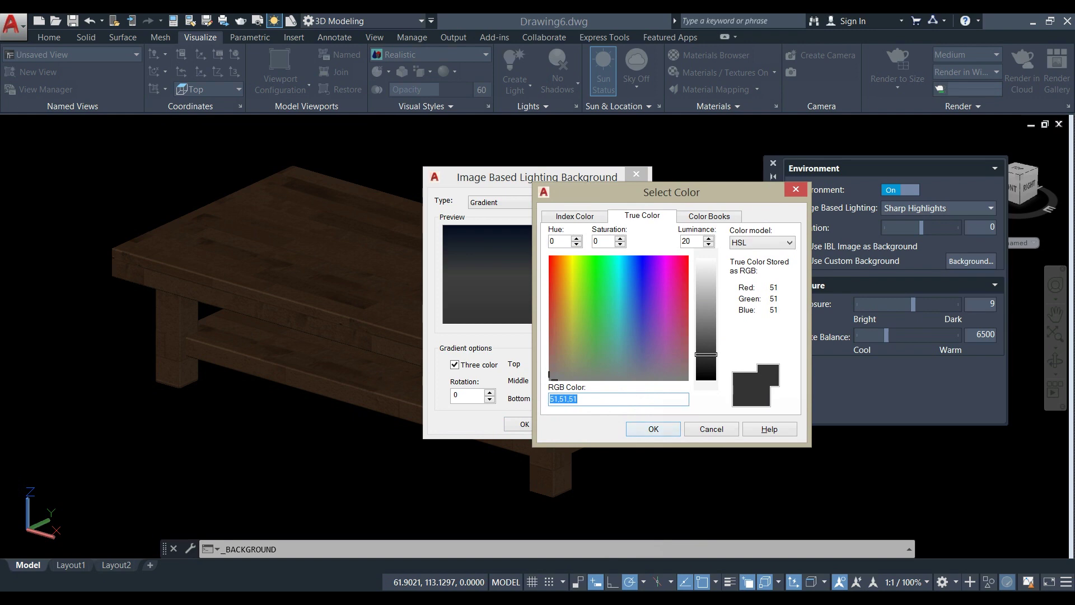
{"action": "left_click", "coordinate": [705, 301]}
{"action": "left_click", "coordinate": [671, 428]}
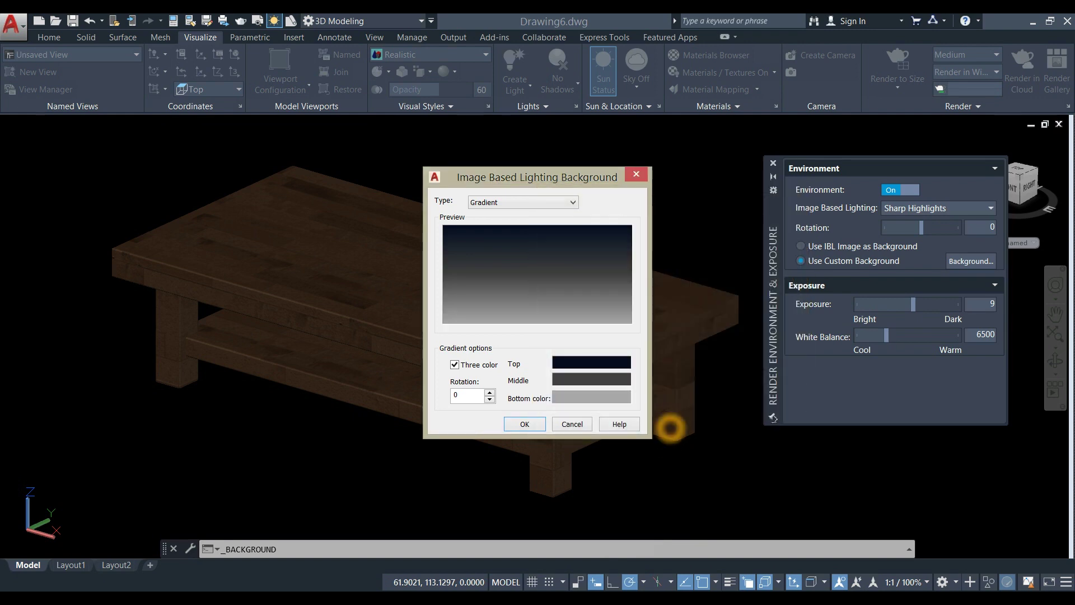
{"action": "left_click", "coordinate": [540, 423]}
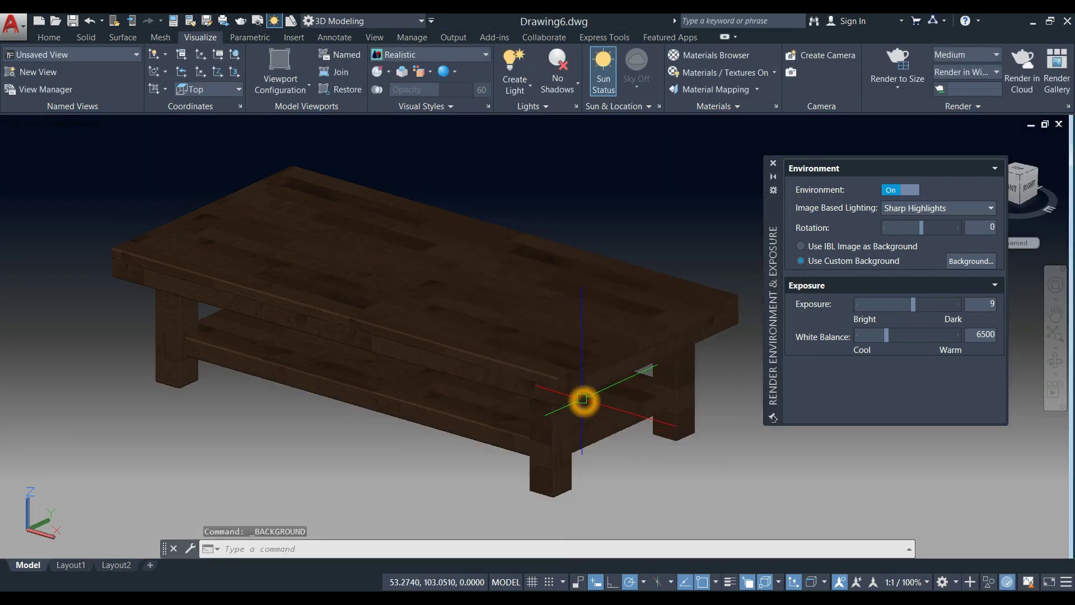
Step: Close the render environment and exposure settings and brighten the scene lighting by setting the exposure to 8
{"action": "mouse_move", "coordinate": [581, 401]}
{"action": "middle_mouse_down"}
{"action": "mouse_move", "coordinate": [582, 433]}
{"action": "mouse_move", "coordinate": [588, 396]}
{"action": "mouse_move", "coordinate": [583, 409]}
{"action": "middle_mouse_up"}
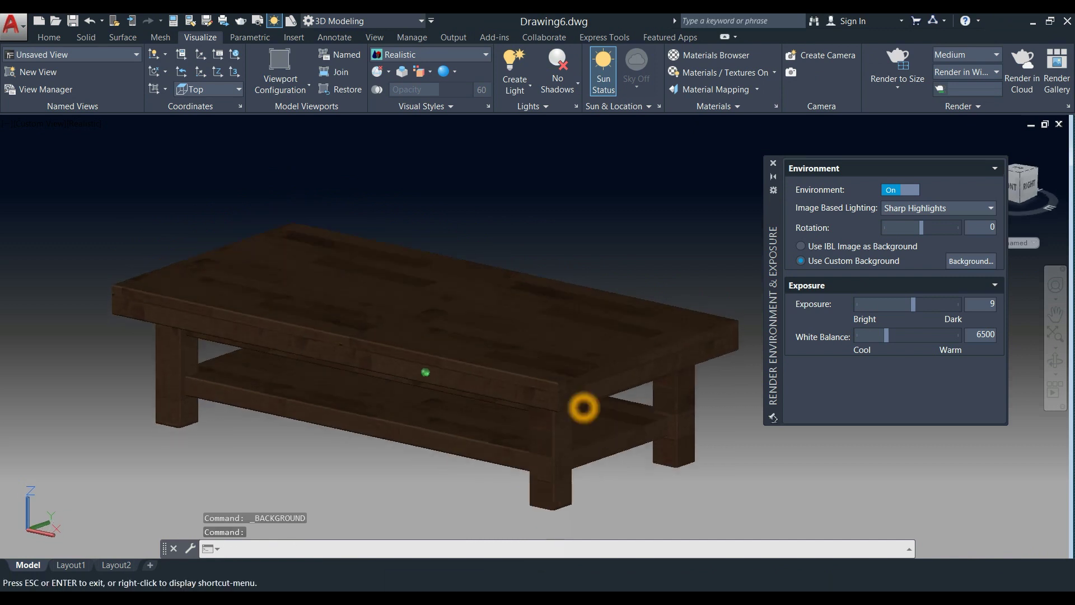
{"action": "left_click", "coordinate": [773, 163]}
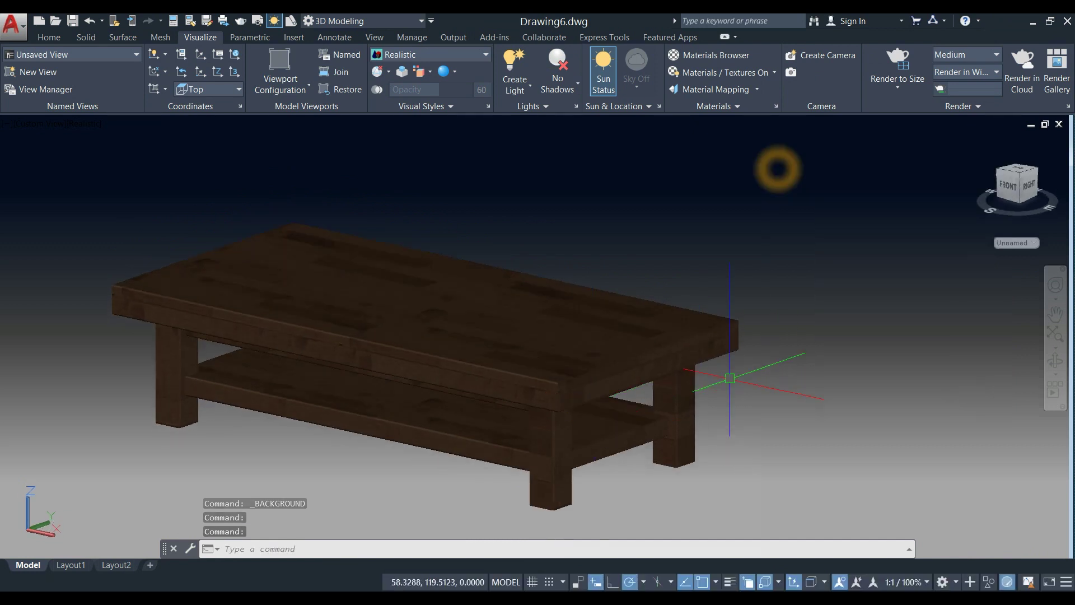
{"action": "left_click", "coordinate": [546, 106]}
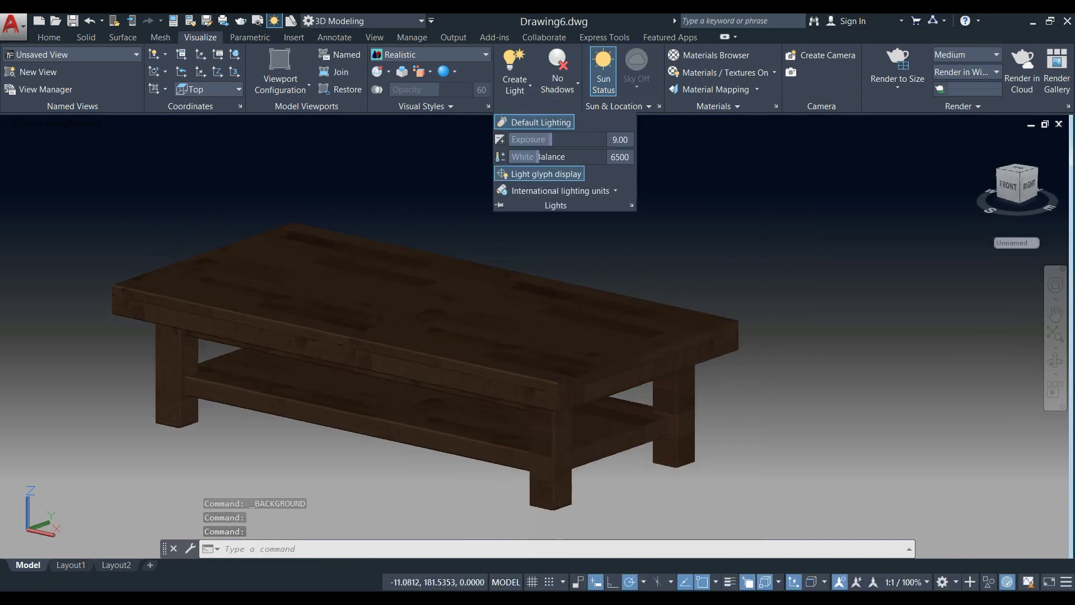
{"action": "left_click_drag", "start_coordinate": [552, 139], "coordinate": [542, 139]}
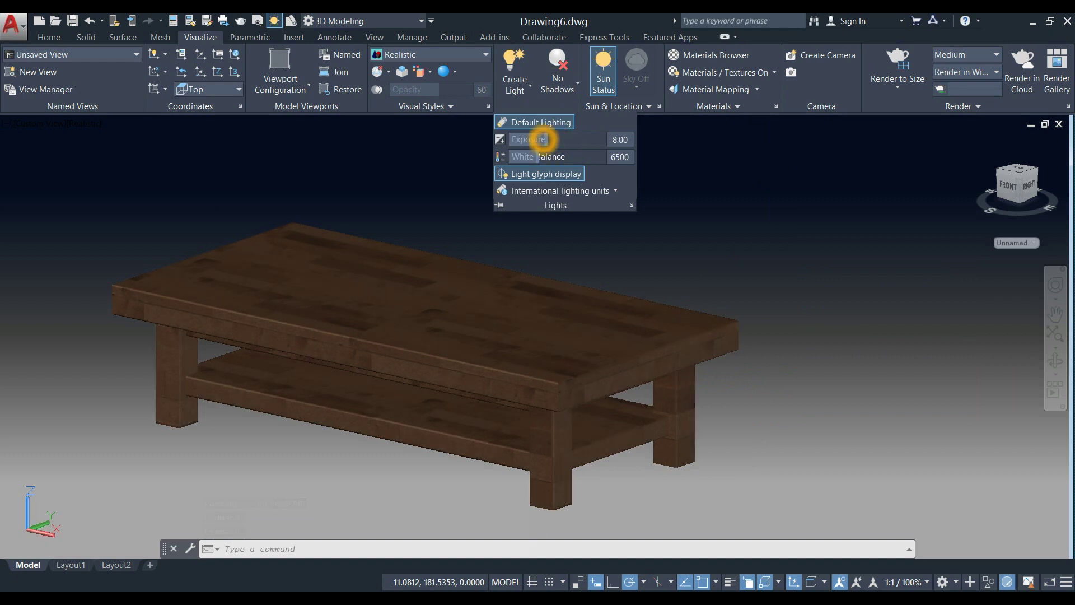
{"action": "left_click", "coordinate": [660, 144]}
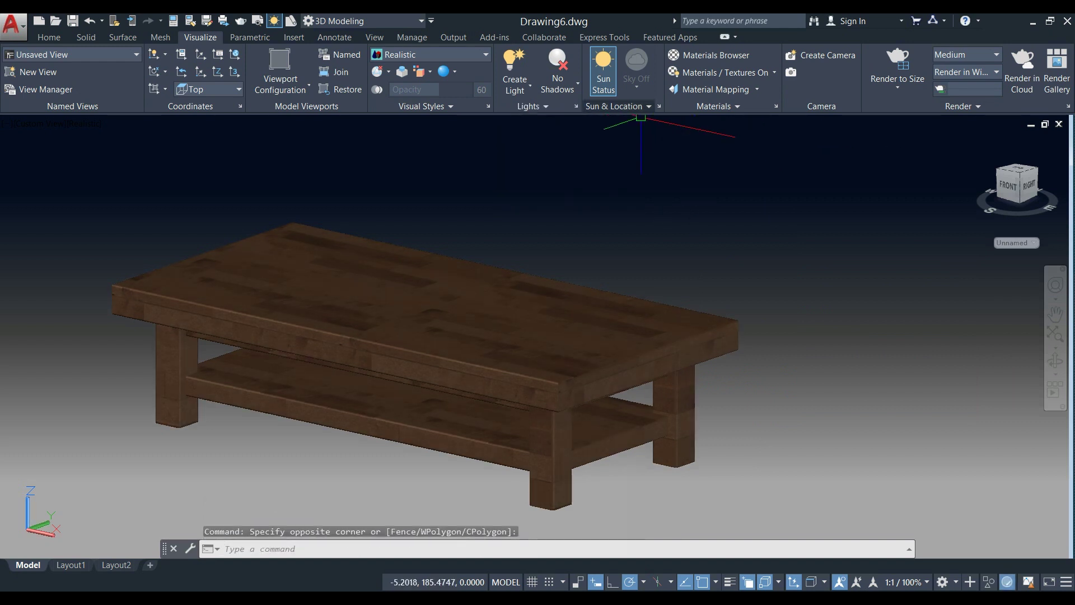
{"action": "left_click", "coordinate": [649, 106]}
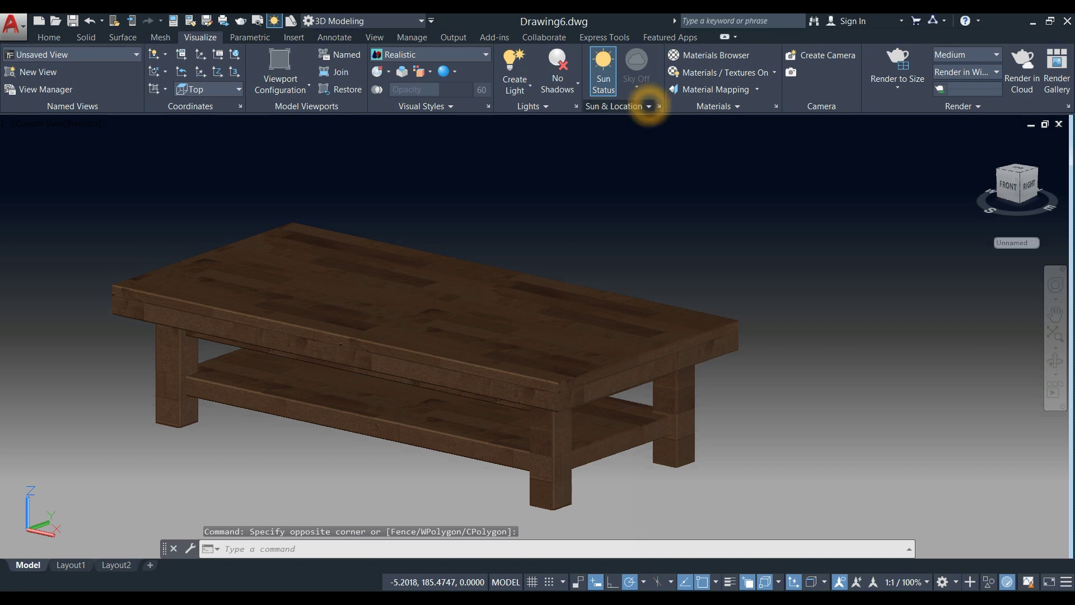
{"action": "left_click", "coordinate": [655, 141]}
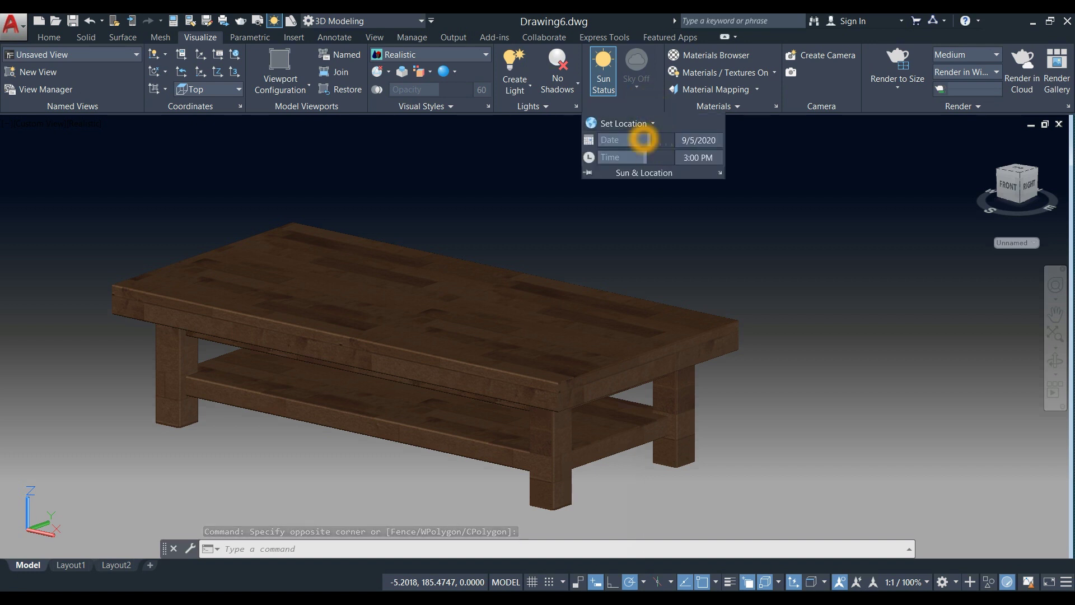
{"action": "left_click", "coordinate": [566, 151]}
{"action": "left_click", "coordinate": [576, 137]}
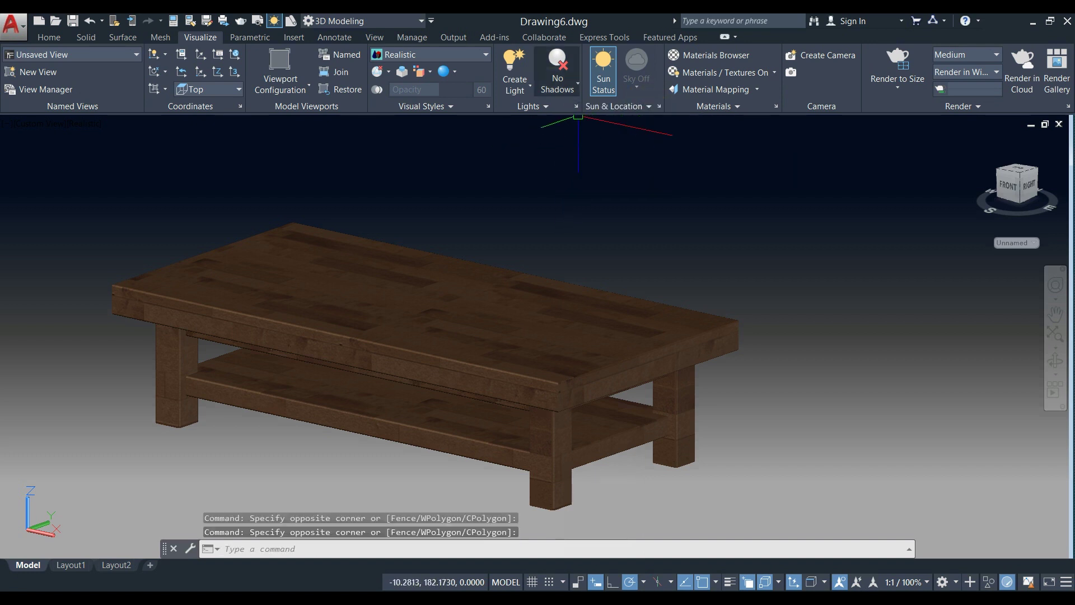
Step: Switch the scene's shadow display to Ground Shadows
{"action": "left_click", "coordinate": [577, 85]}
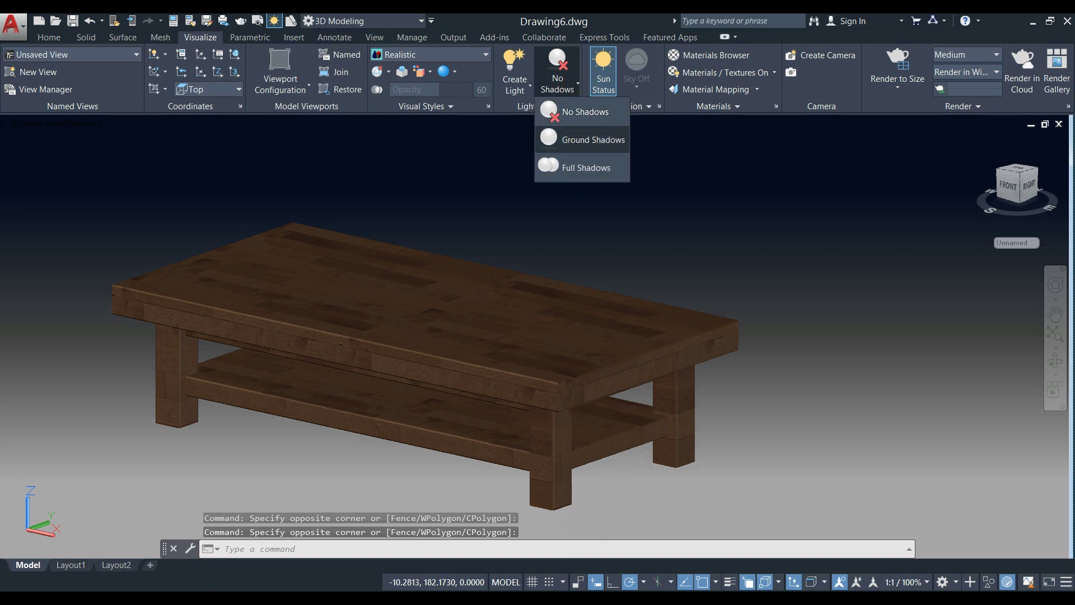
{"action": "left_click", "coordinate": [588, 139]}
{"action": "scroll", "coordinate": [595, 152], "scroll_direction": "down", "scroll_amount": 2}
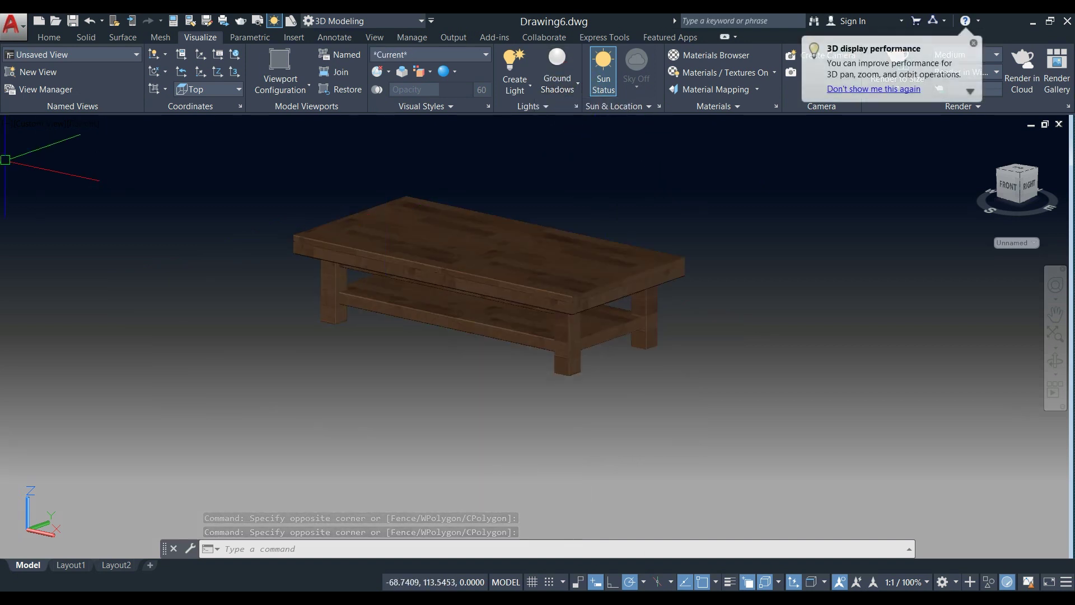
Step: In the Front view, move the whole table straight up about 11 units so its legs stand close to ground level
{"action": "left_click", "coordinate": [23, 124]}
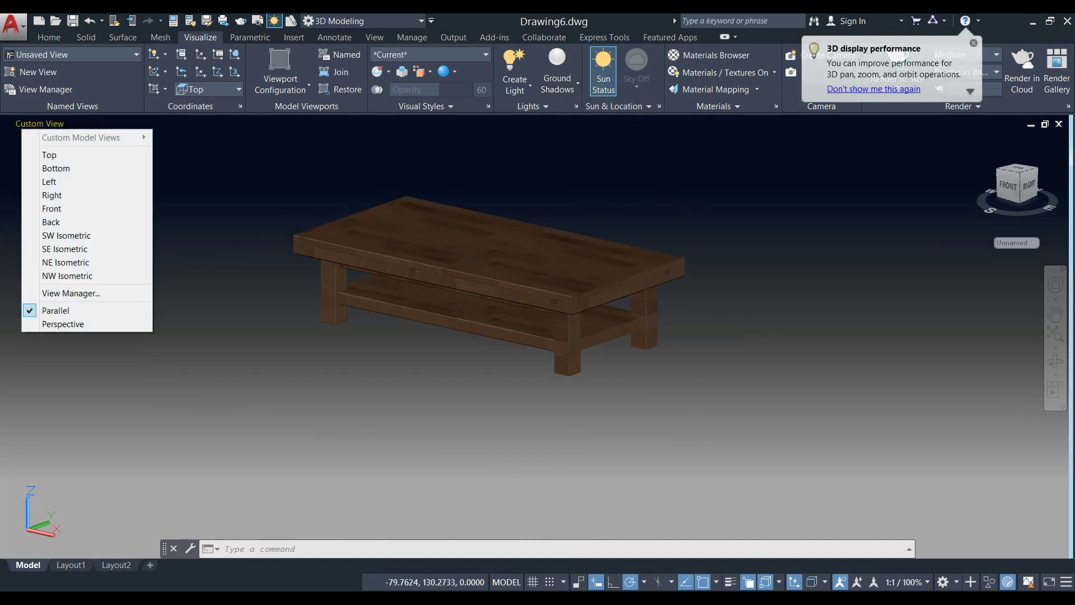
{"action": "left_click", "coordinate": [52, 209]}
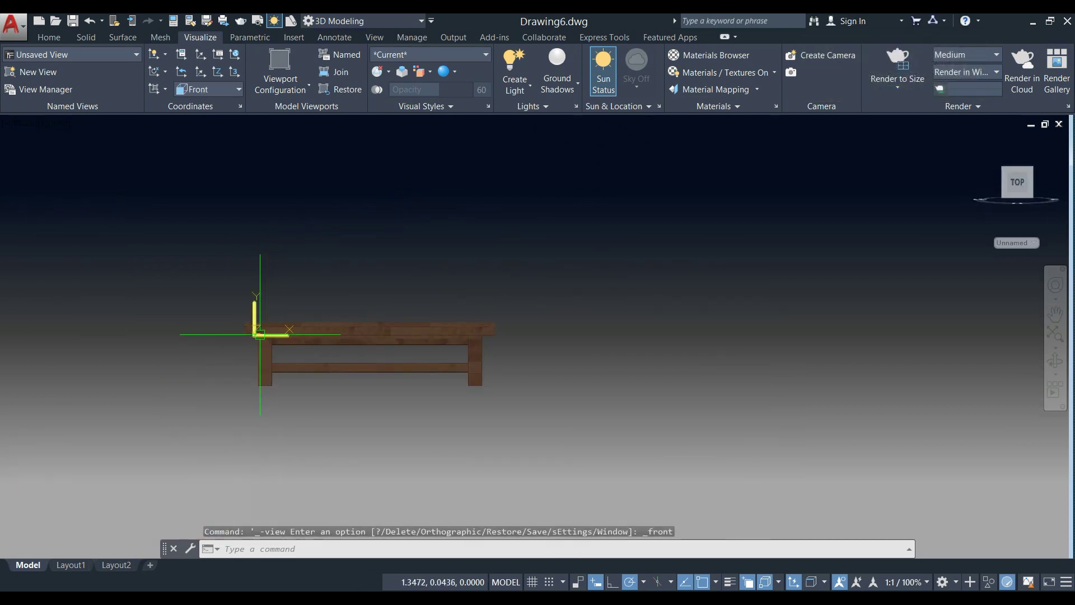
{"action": "scroll", "coordinate": [256, 312], "scroll_direction": "up", "scroll_amount": 2}
{"action": "left_click", "coordinate": [197, 284]}
{"action": "left_click", "coordinate": [659, 470]}
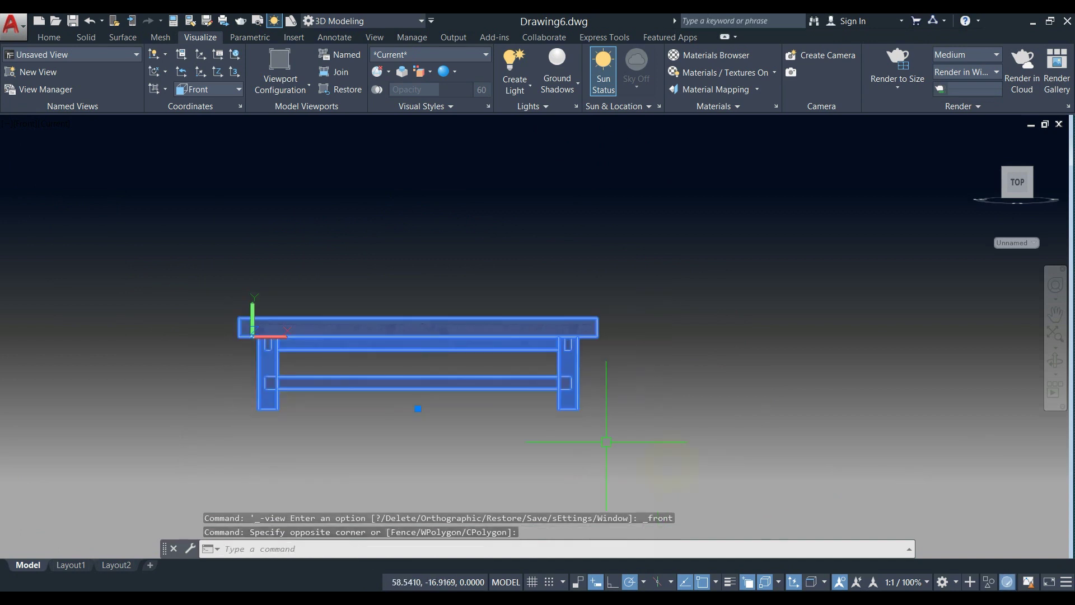
{"action": "scroll", "coordinate": [281, 349], "scroll_direction": "up", "scroll_amount": 3}
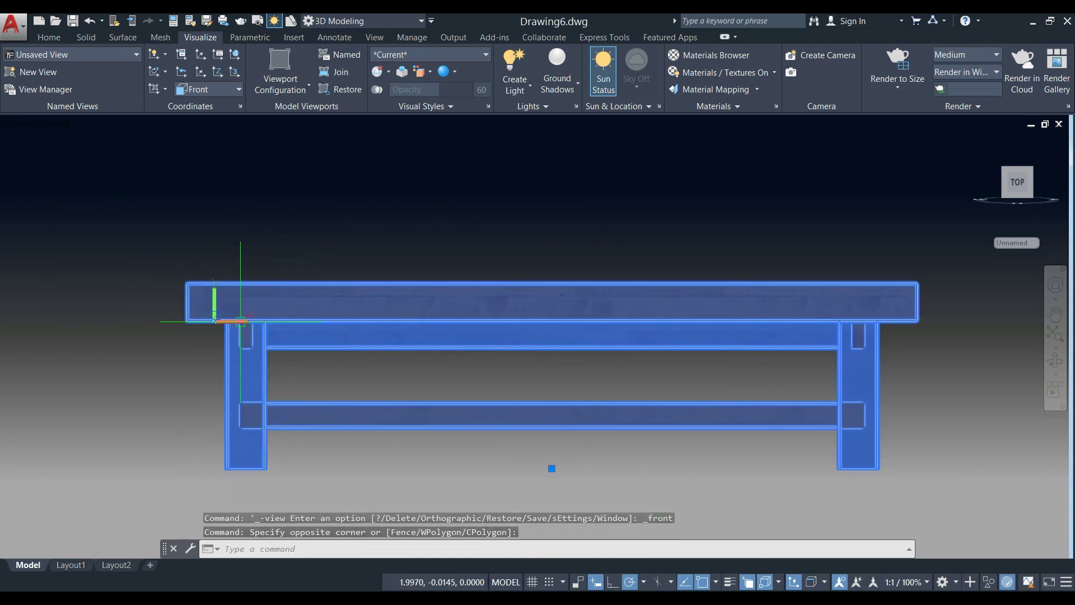
{"action": "right_click", "coordinate": [297, 223]}
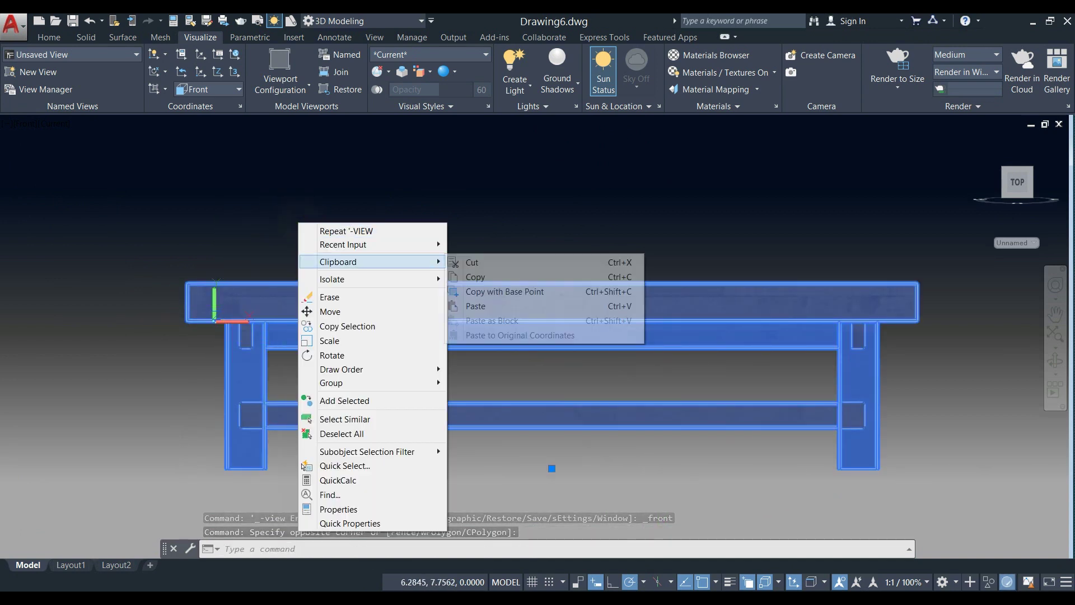
{"action": "left_click", "coordinate": [306, 312]}
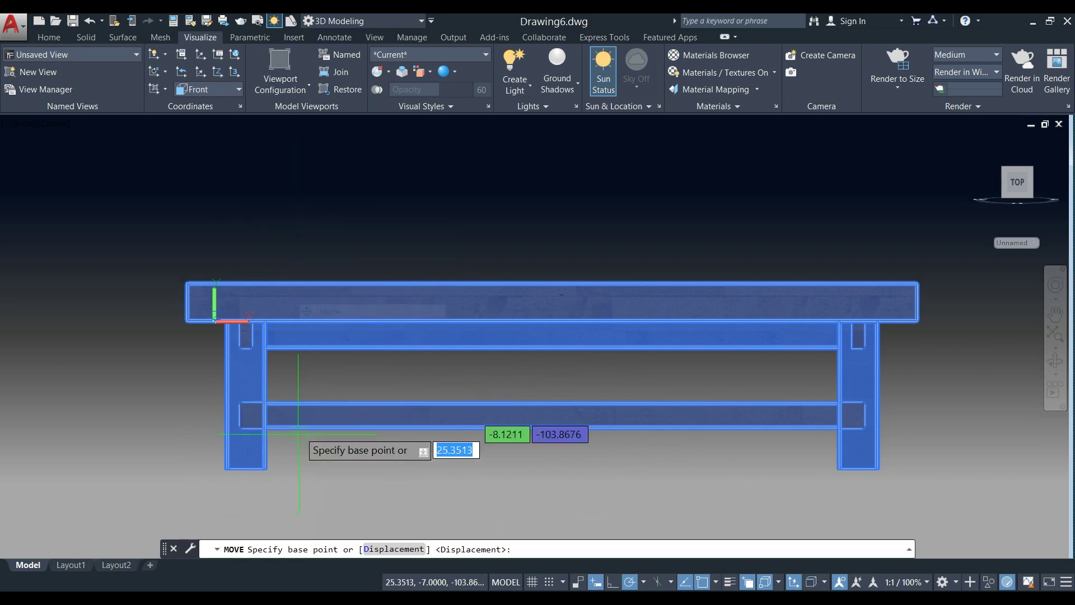
{"action": "left_click", "coordinate": [283, 477]}
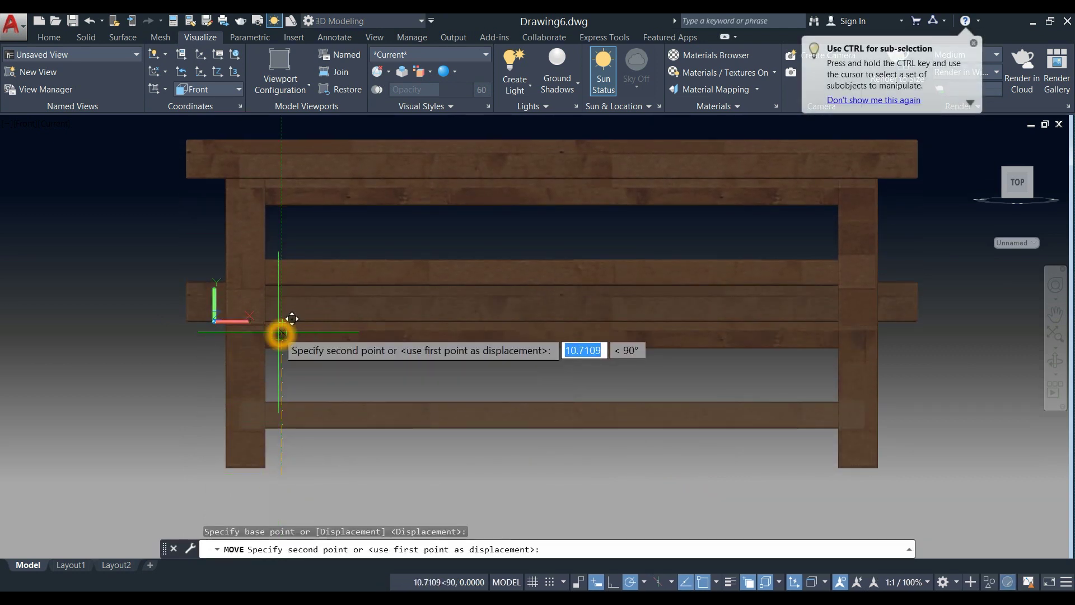
{"action": "left_click", "coordinate": [281, 326]}
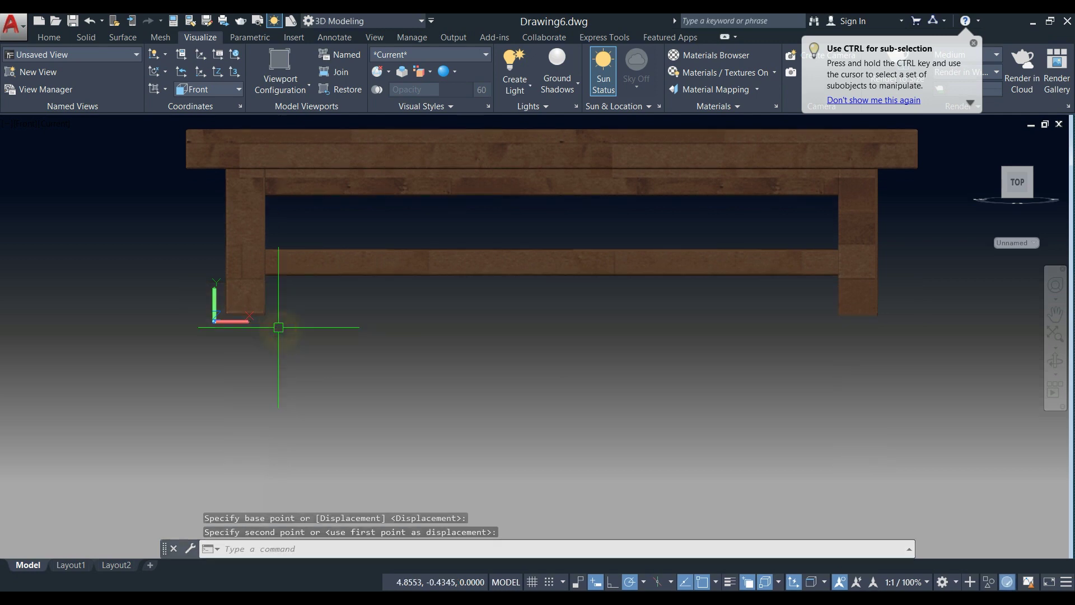
Step: Move the whole table straight down about 0.4 units to bring the leg bottoms to the UCS origin level
{"action": "left_click", "coordinate": [253, 303]}
{"action": "right_click", "coordinate": [301, 277]}
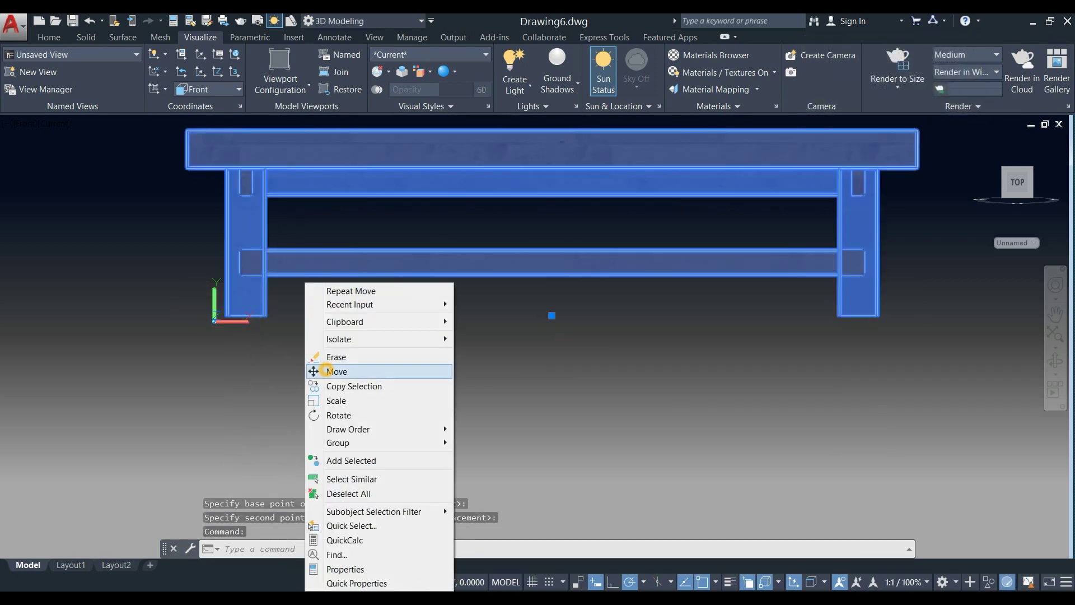
{"action": "left_click", "coordinate": [326, 368]}
{"action": "left_click", "coordinate": [312, 344]}
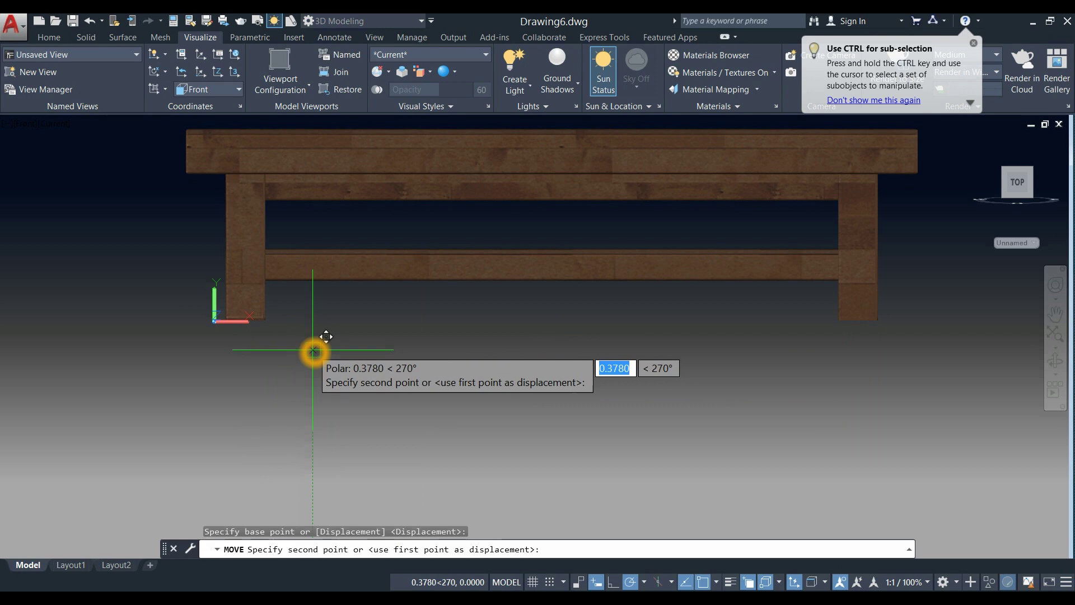
{"action": "left_click", "coordinate": [313, 349]}
Step: Try adjusting the sun's date and time while viewing the table in 3D
{"action": "middle_click_drag", "start_coordinate": [313, 329], "coordinate": [392, 392], "text": "shift"}
{"action": "scroll", "coordinate": [390, 381], "scroll_direction": "down", "scroll_amount": 4}
{"action": "middle_click_drag", "start_coordinate": [509, 432], "coordinate": [196, 186]}
{"action": "middle_click_drag", "start_coordinate": [621, 402], "coordinate": [524, 391]}
{"action": "scroll", "coordinate": [601, 232], "scroll_direction": "up", "scroll_amount": 2}
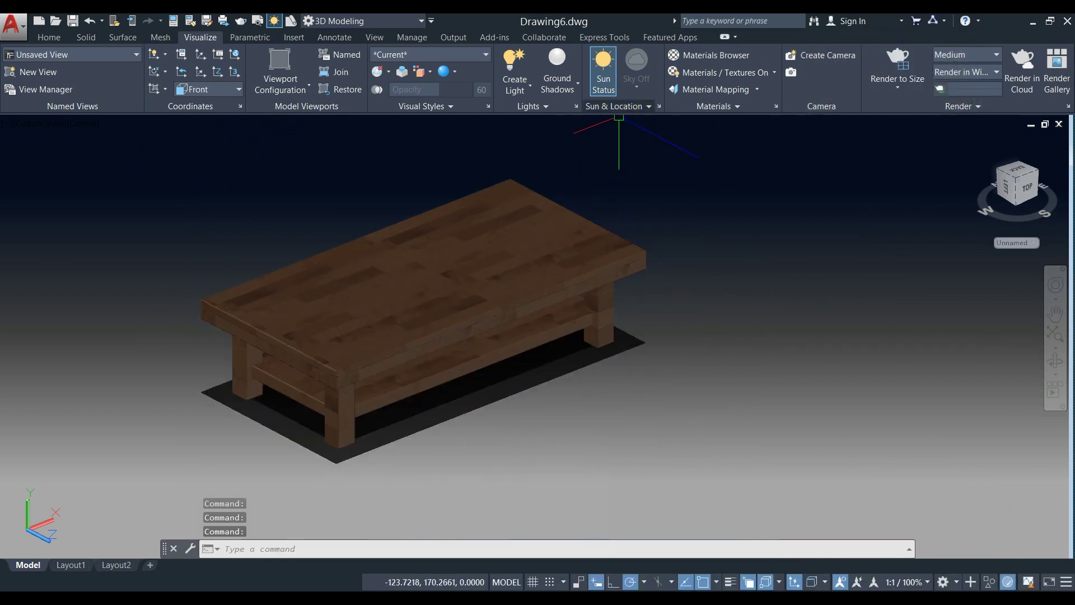
{"action": "left_click", "coordinate": [598, 109]}
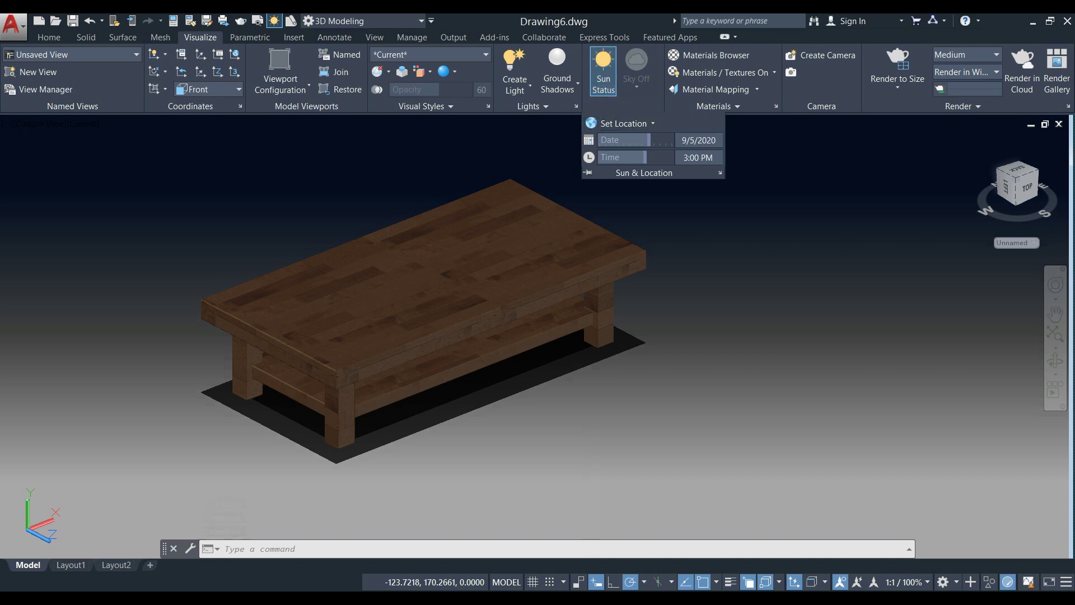
{"action": "mouse_move", "coordinate": [636, 140]}
{"action": "left_mouse_down"}
{"action": "mouse_move", "coordinate": [623, 138]}
{"action": "mouse_move", "coordinate": [643, 159]}
{"action": "mouse_move", "coordinate": [623, 156]}
{"action": "left_mouse_up"}
{"action": "left_click", "coordinate": [617, 200]}
{"action": "key", "text": "Escape"}
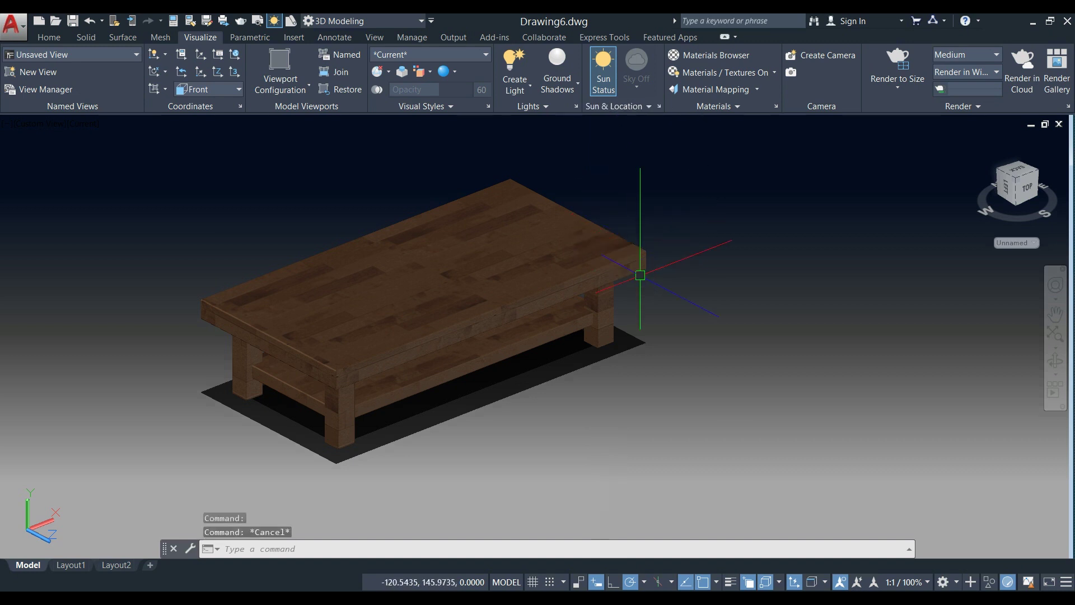
Step: Switch the sun off and on again with default lighting turned off and exposure adjustment chosen, and set the exposure to 5.9
{"action": "middle_click_drag", "start_coordinate": [640, 275], "coordinate": [631, 249], "text": "shift"}
{"action": "left_click", "coordinate": [608, 92]}
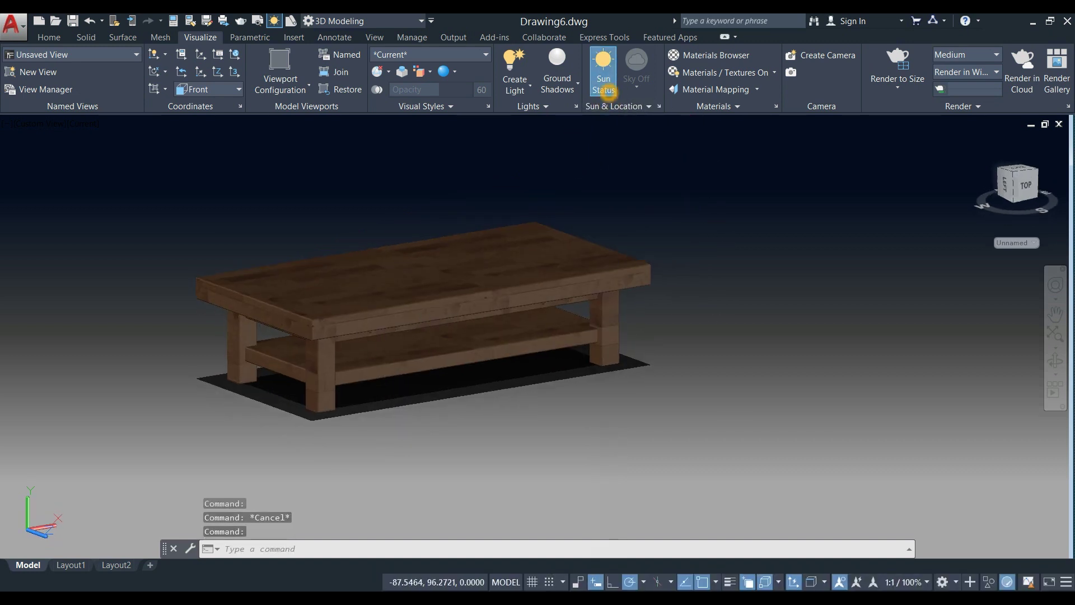
{"action": "left_click", "coordinate": [605, 89]}
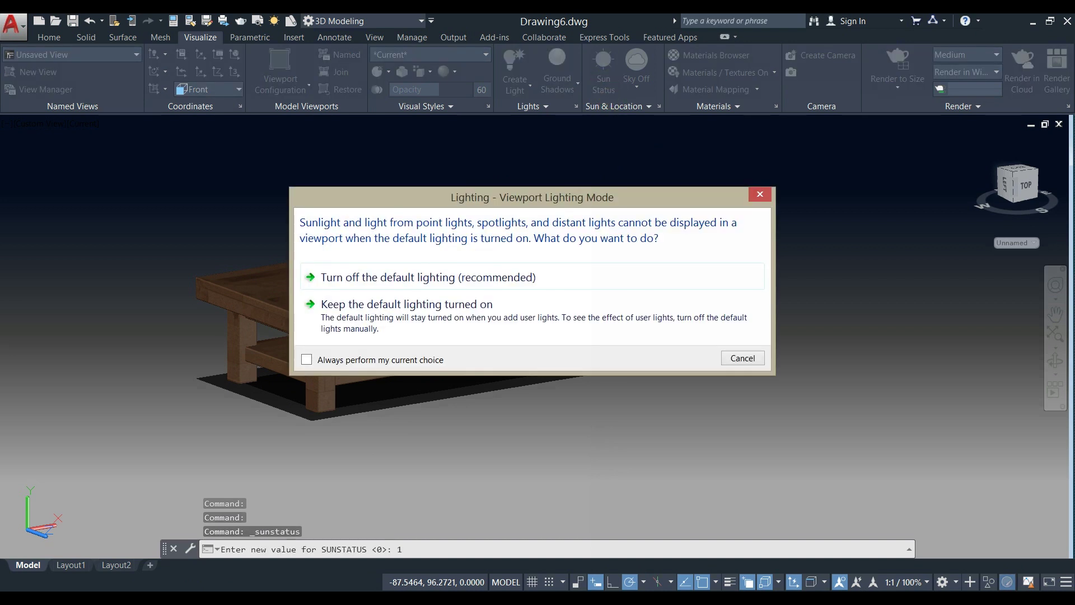
{"action": "left_click", "coordinate": [498, 277]}
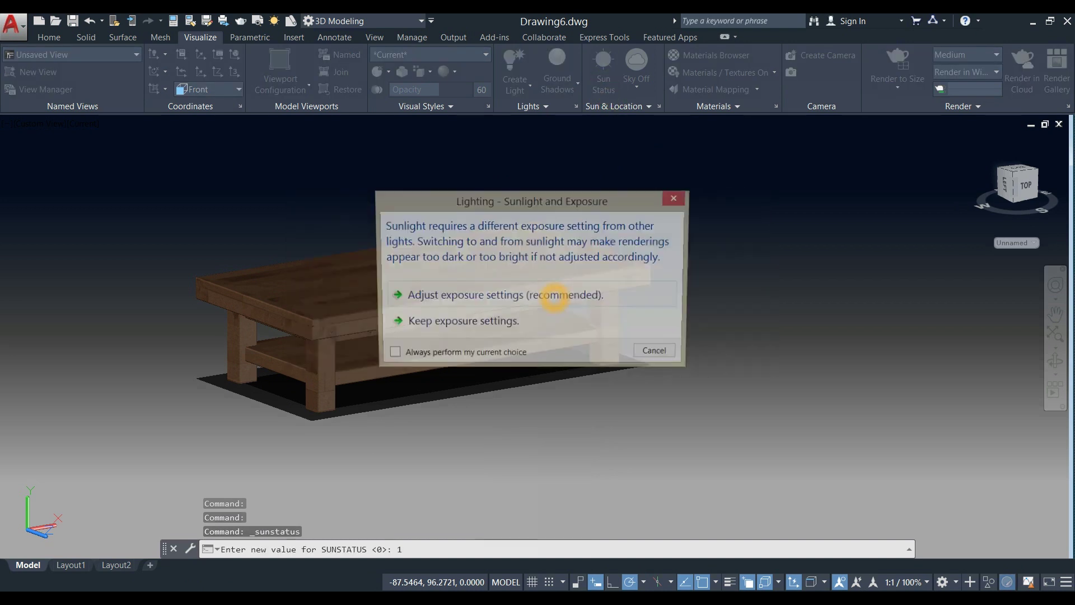
{"action": "left_click", "coordinate": [571, 297]}
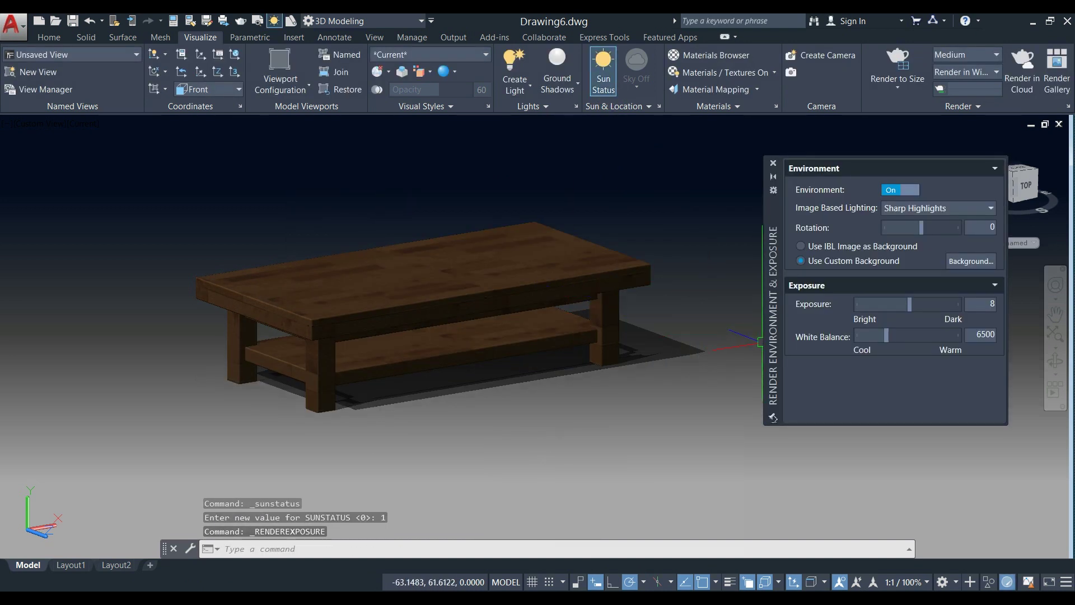
{"action": "left_click_drag", "start_coordinate": [908, 304], "coordinate": [901, 306]}
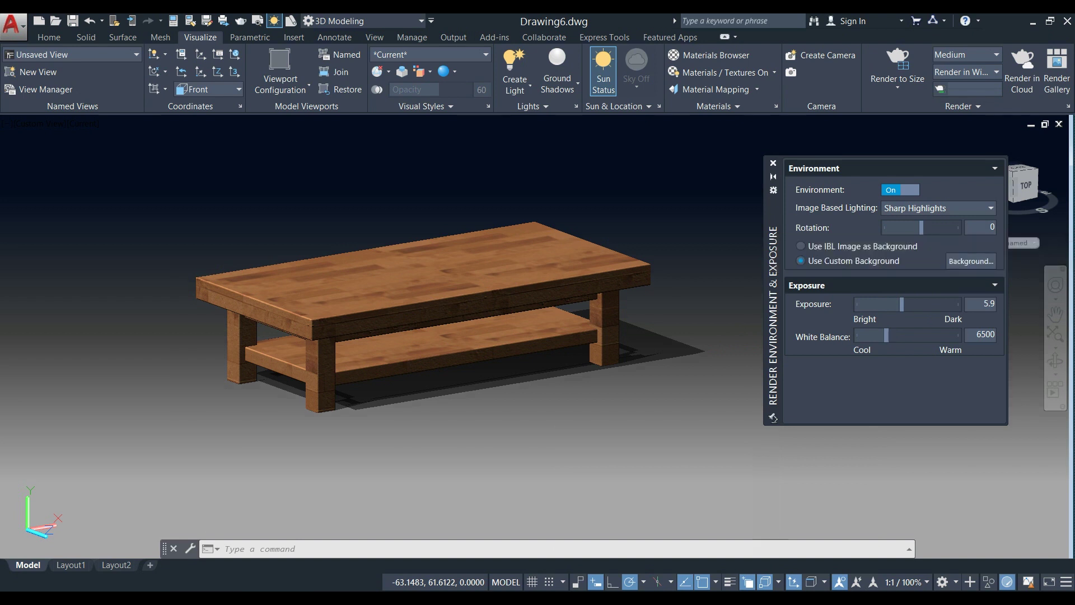
{"action": "left_click", "coordinate": [773, 163]}
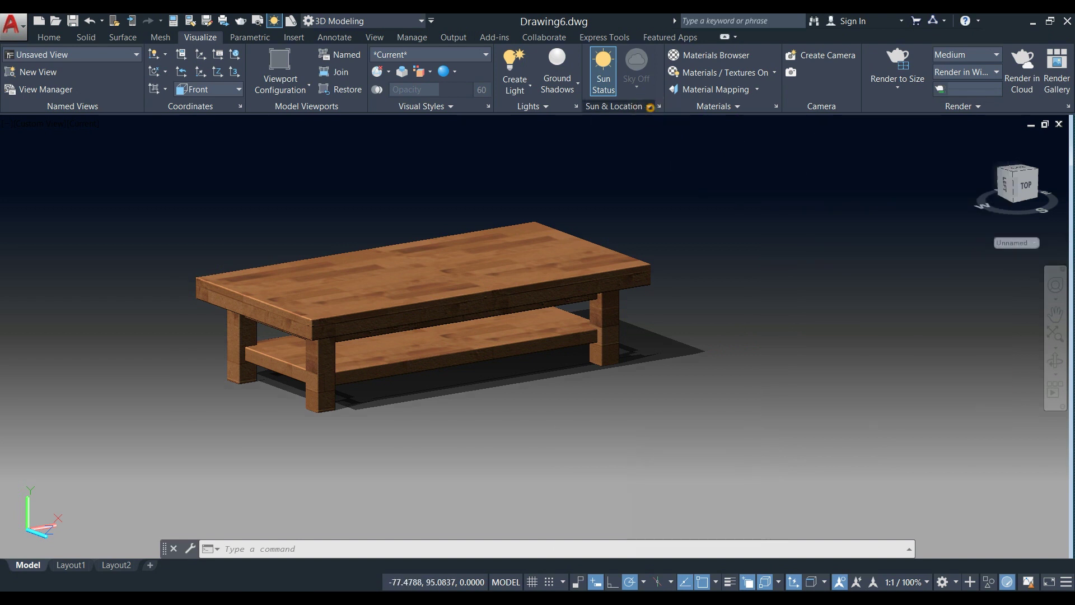
Step: Shift the sun's date to early in the year to change how the table's shadow falls
{"action": "left_click", "coordinate": [650, 107]}
{"action": "left_click", "coordinate": [603, 140]}
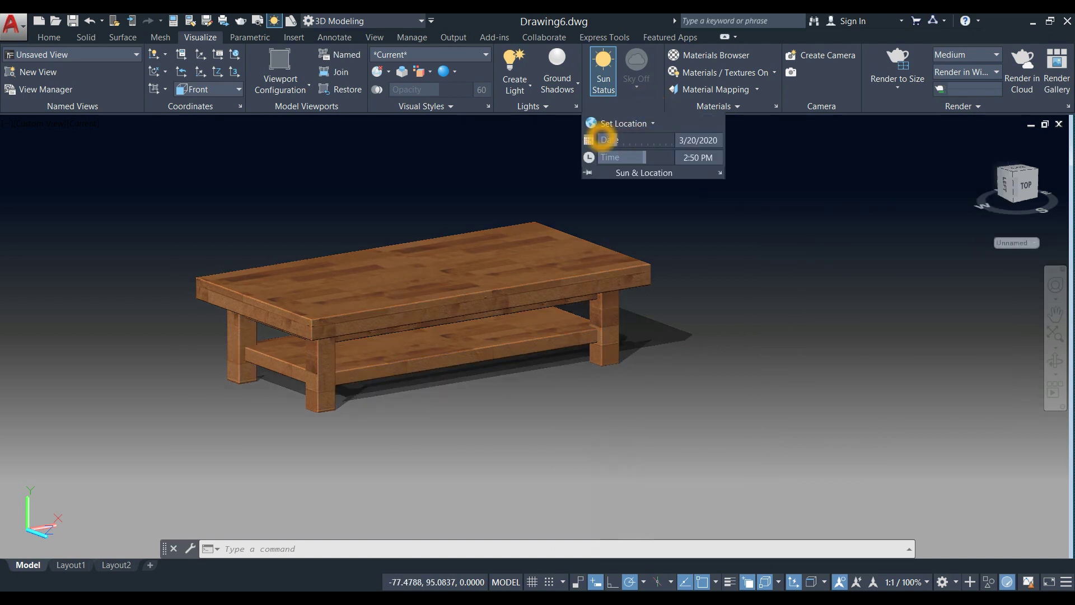
{"action": "mouse_move", "coordinate": [604, 140]}
{"action": "left_mouse_down"}
{"action": "mouse_move", "coordinate": [594, 140]}
{"action": "mouse_move", "coordinate": [641, 157]}
{"action": "mouse_move", "coordinate": [602, 140]}
{"action": "left_mouse_up"}
Step: Switch the table's 3D view to perspective projection for an angled presentation view
{"action": "middle_click_drag", "start_coordinate": [591, 252], "coordinate": [695, 277], "text": "shift"}
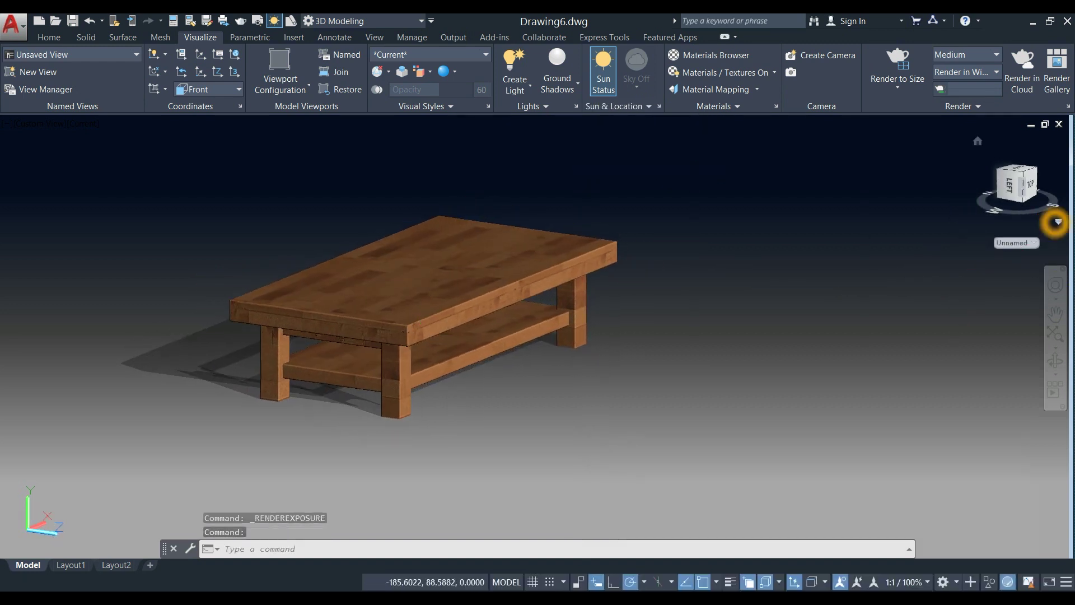
{"action": "left_click", "coordinate": [1057, 220]}
{"action": "left_click", "coordinate": [958, 261]}
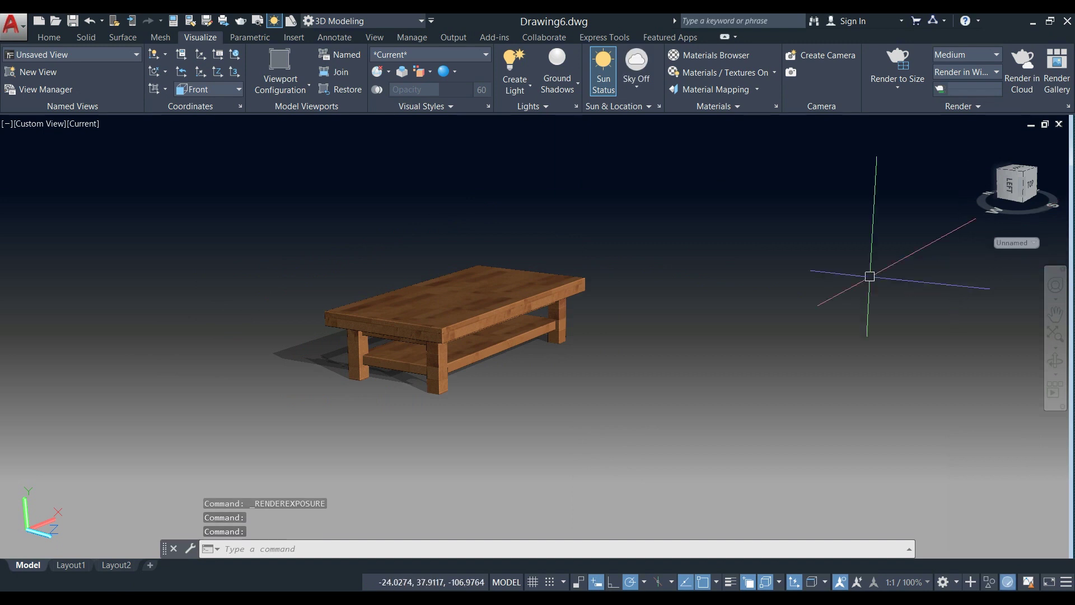
{"action": "middle_click_drag", "start_coordinate": [442, 323], "coordinate": [610, 329], "text": "shift"}
{"action": "scroll", "coordinate": [559, 330], "scroll_direction": "up", "scroll_amount": 1}
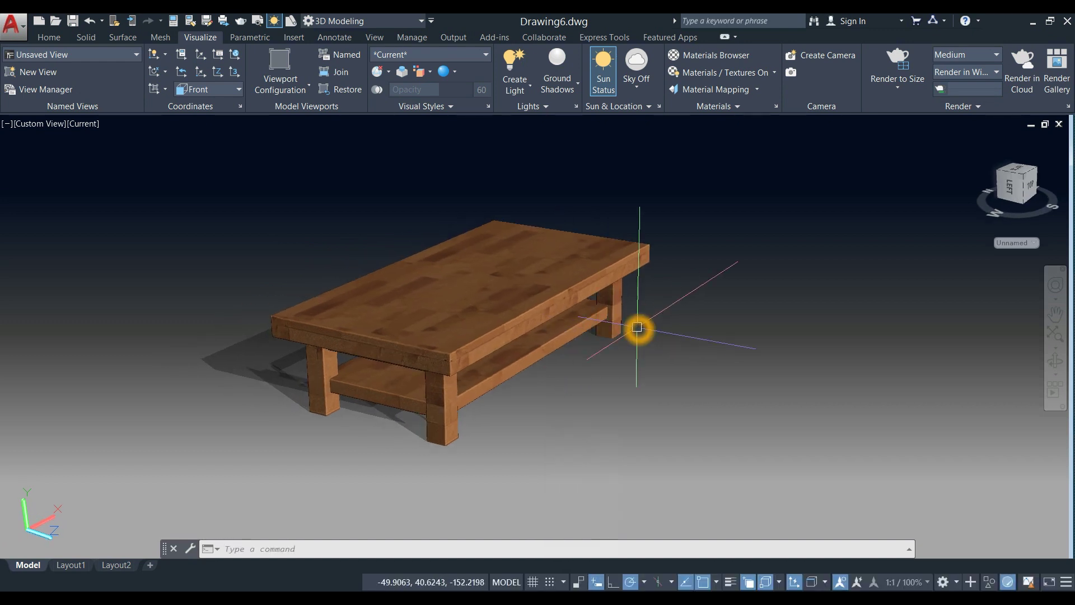